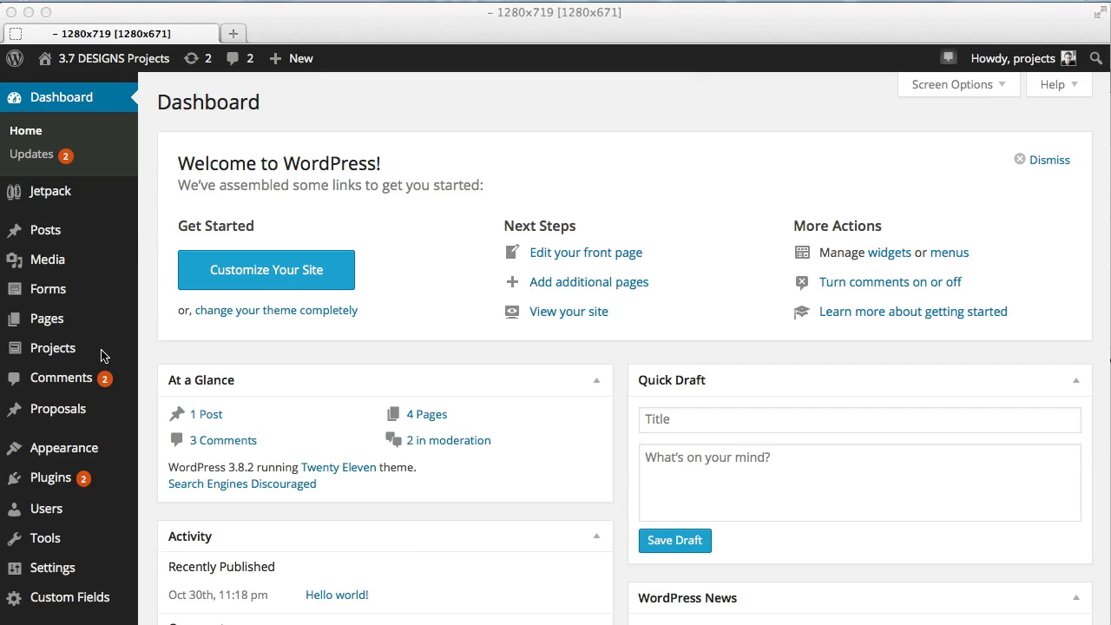
# Open the list of all projects and browse through the existing projects.
pyautogui.moveTo(57, 355)
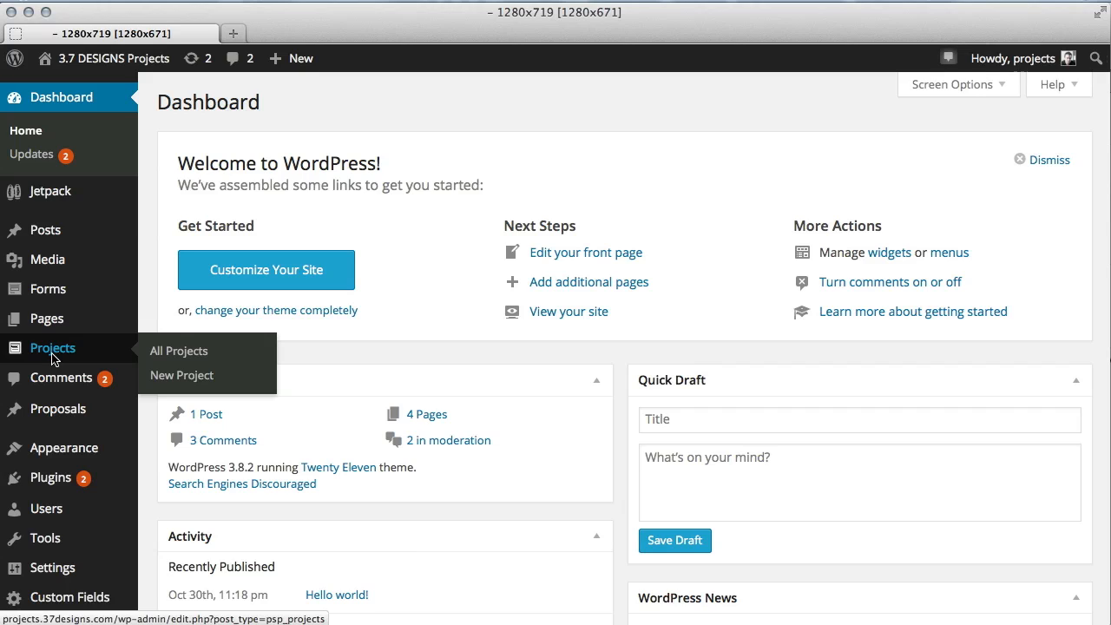
pyautogui.click(191, 352)
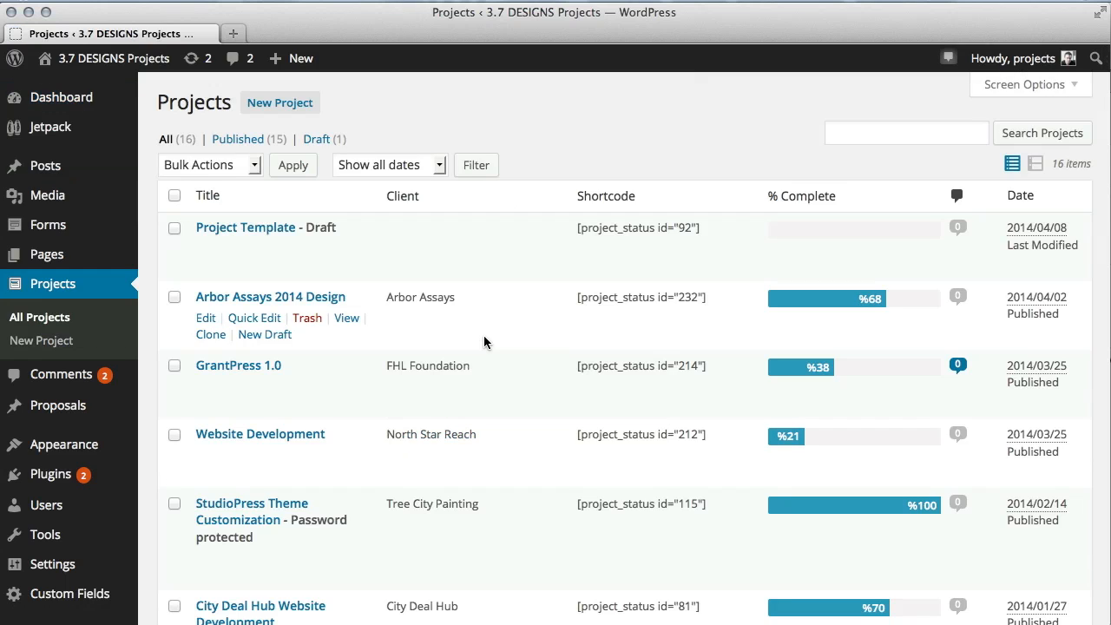
pyautogui.scroll(-3, 429, 347)
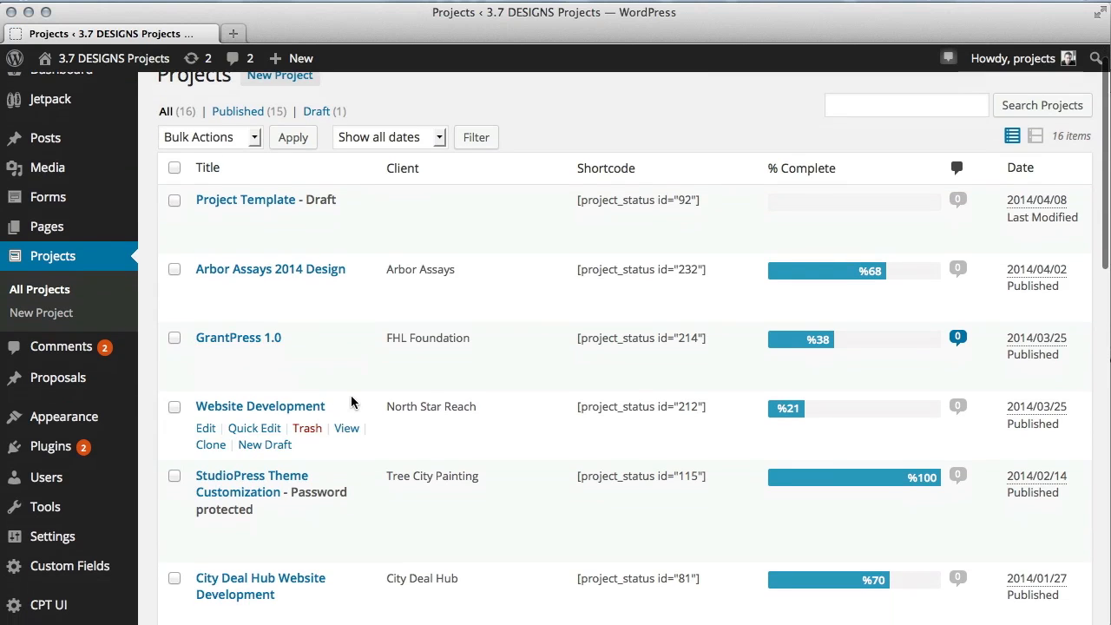
pyautogui.scroll(-2, 472, 330)
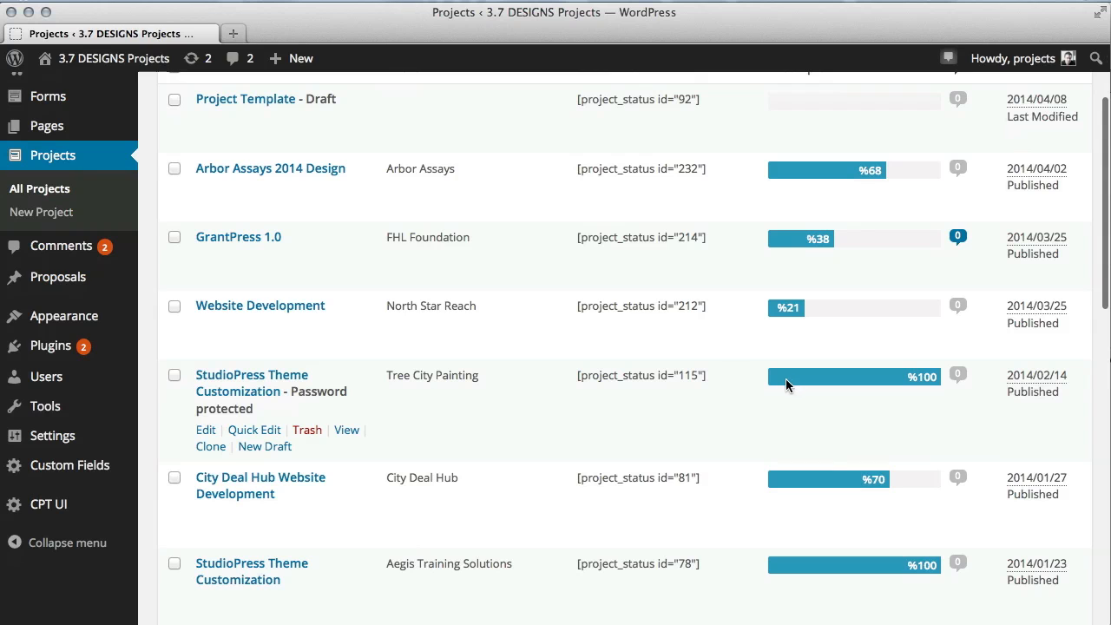
pyautogui.scroll(-1, 713, 390)
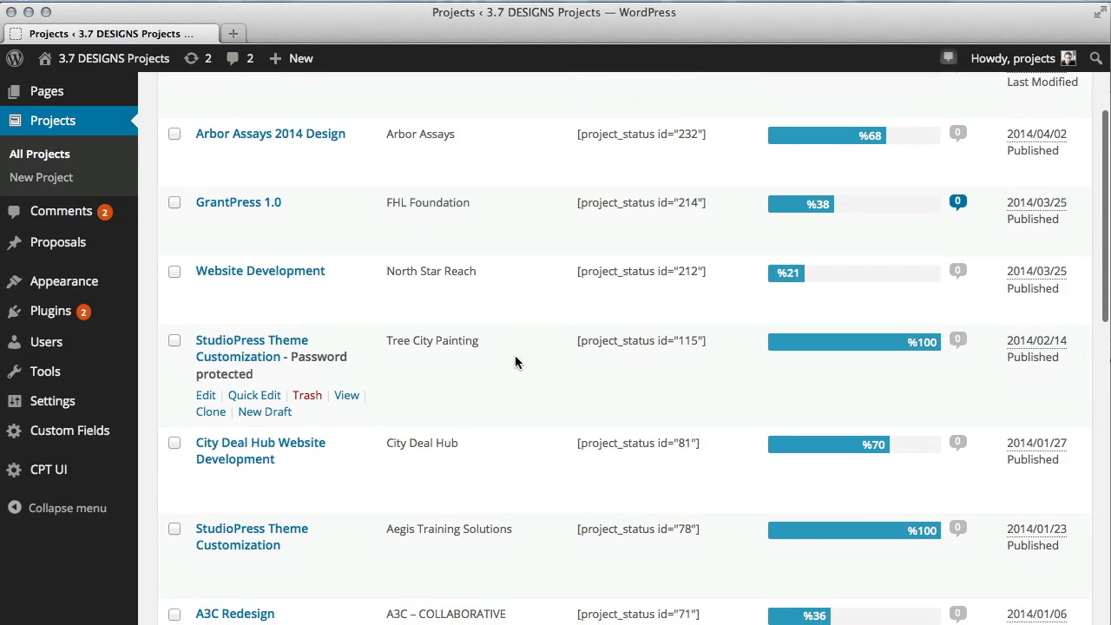
pyautogui.scroll(2, 643, 348)
pyautogui.scroll(2, 871, 371)
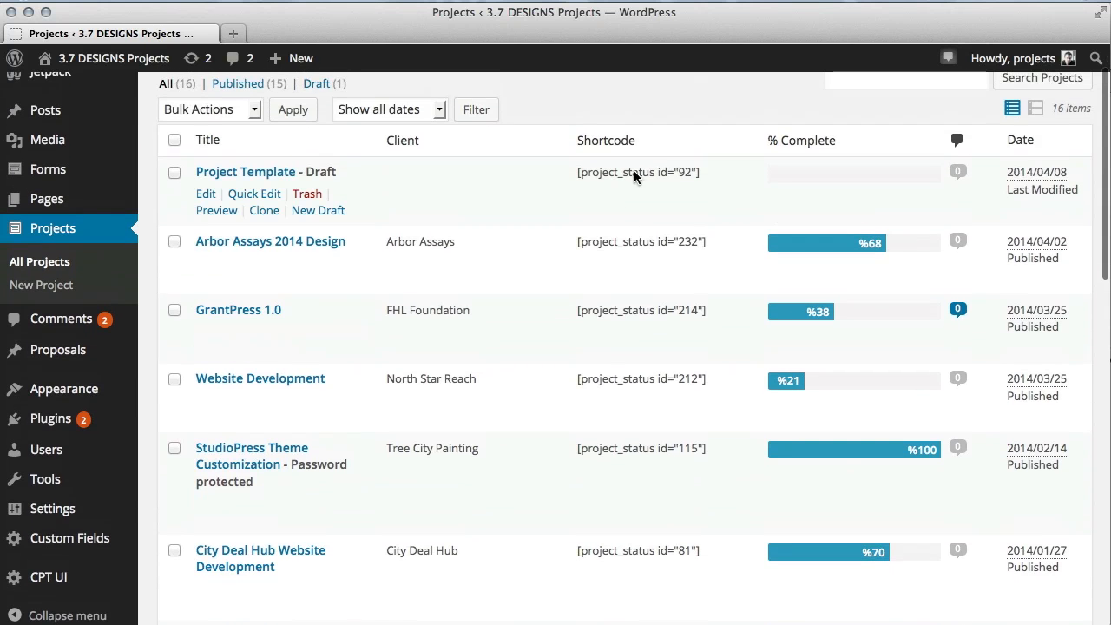
pyautogui.scroll(-2, 752, 243)
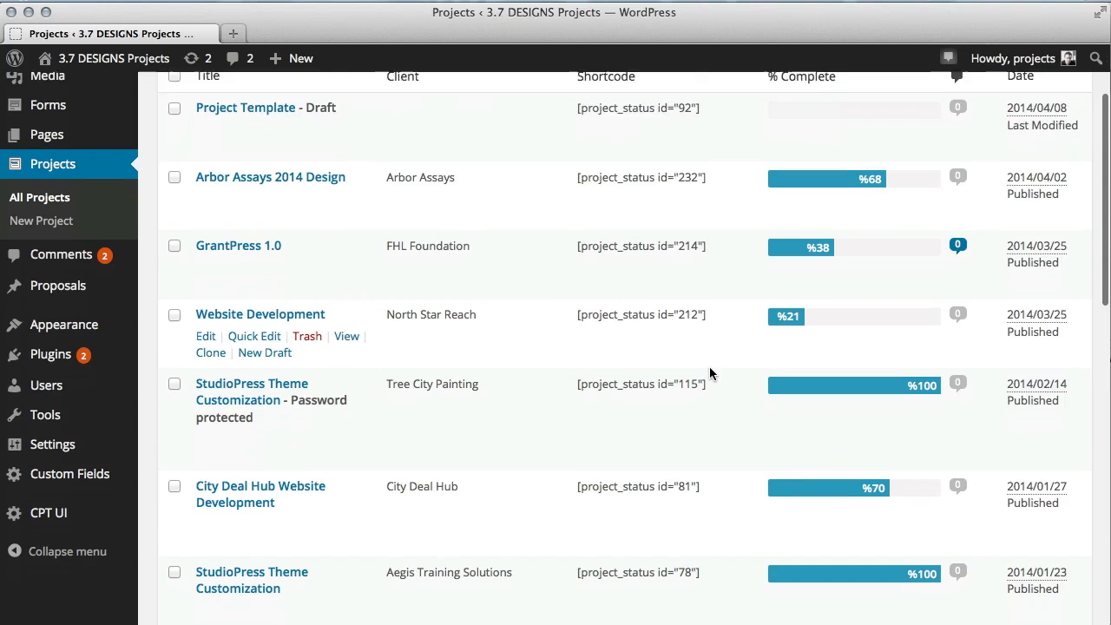
pyautogui.scroll(-1, 651, 371)
pyautogui.scroll(3, 675, 343)
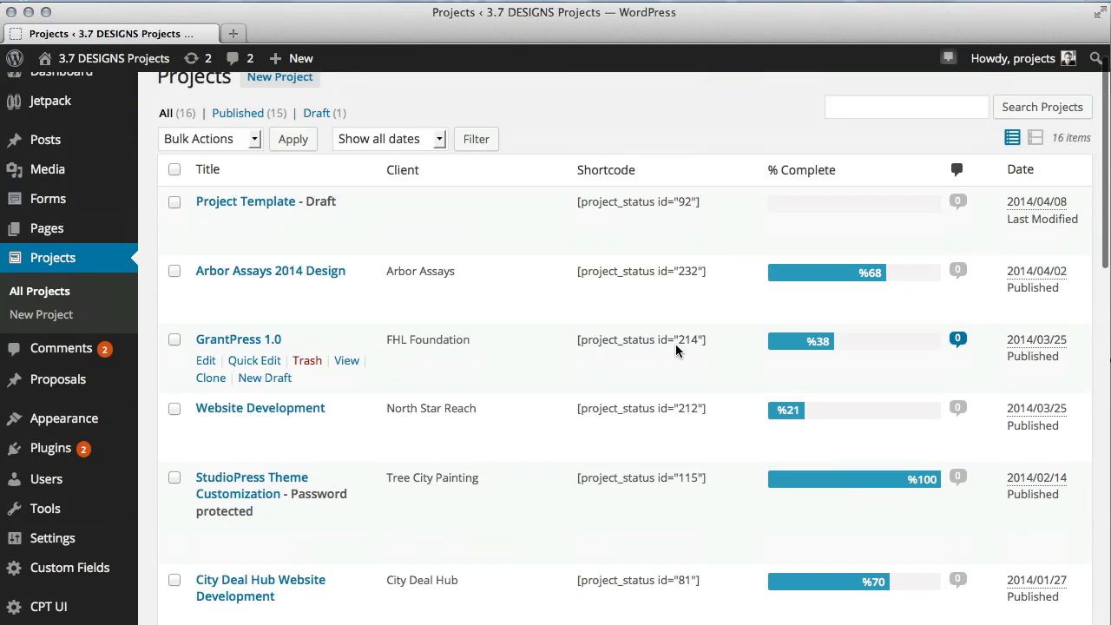
pyautogui.scroll(1, 663, 315)
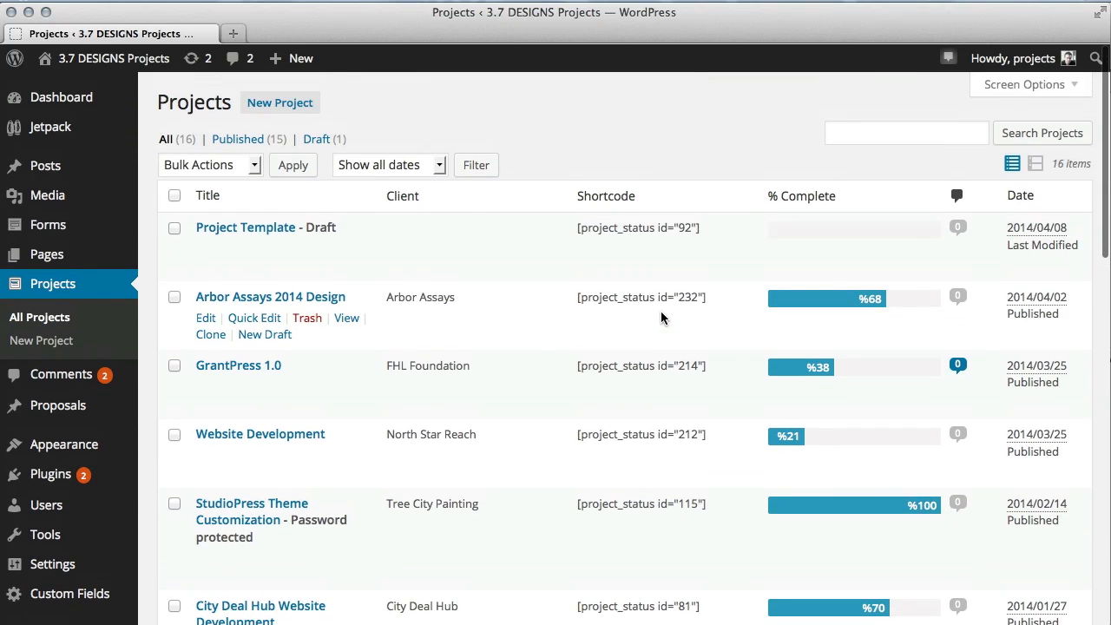
pyautogui.scroll(-1, 483, 320)
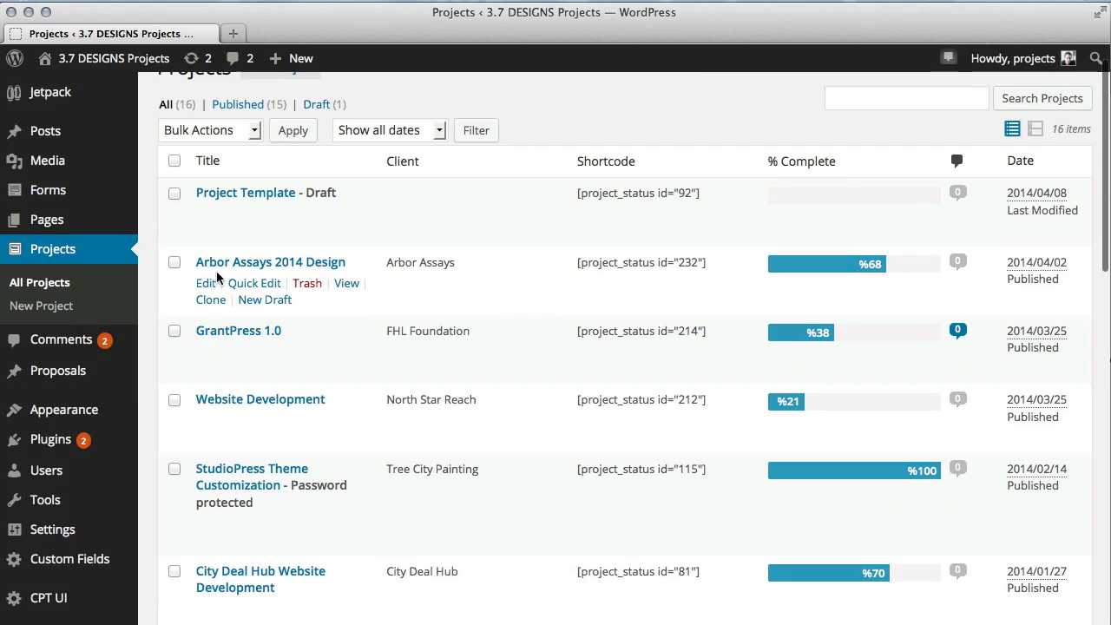
pyautogui.scroll(-1, 243, 430)
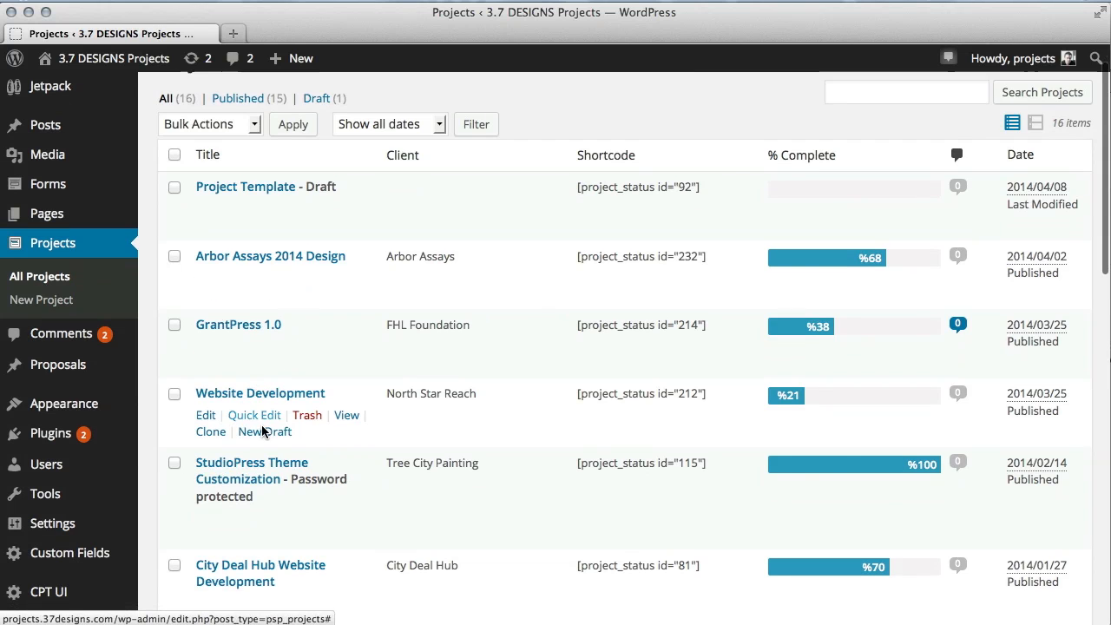
pyautogui.scroll(1, 222, 227)
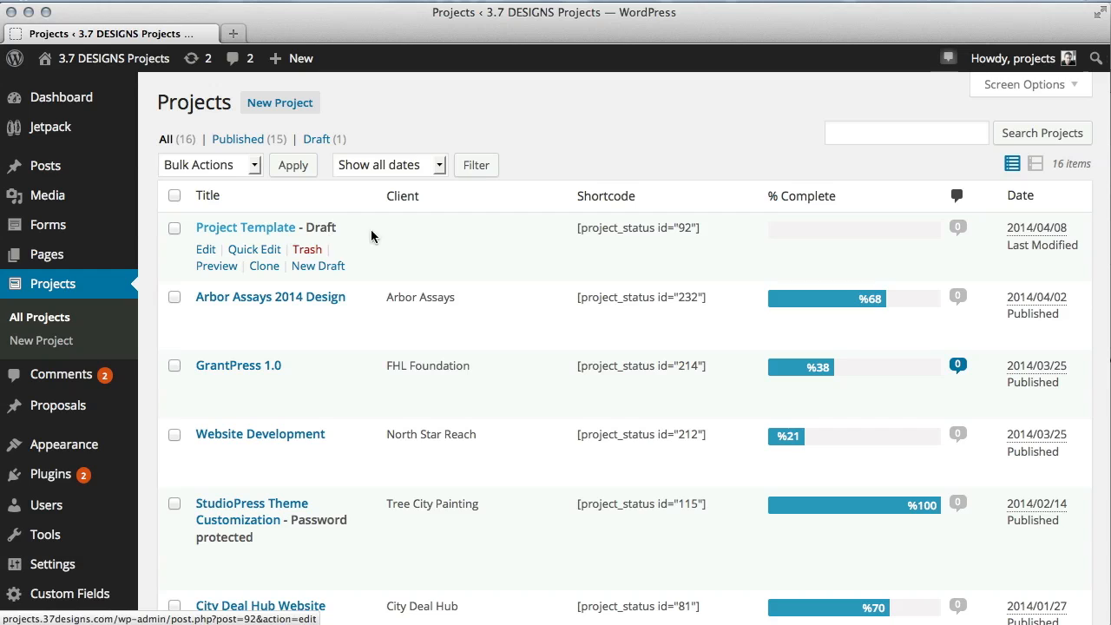
# Clone the Project Template draft and open the new copy for editing.
pyautogui.click(264, 266)
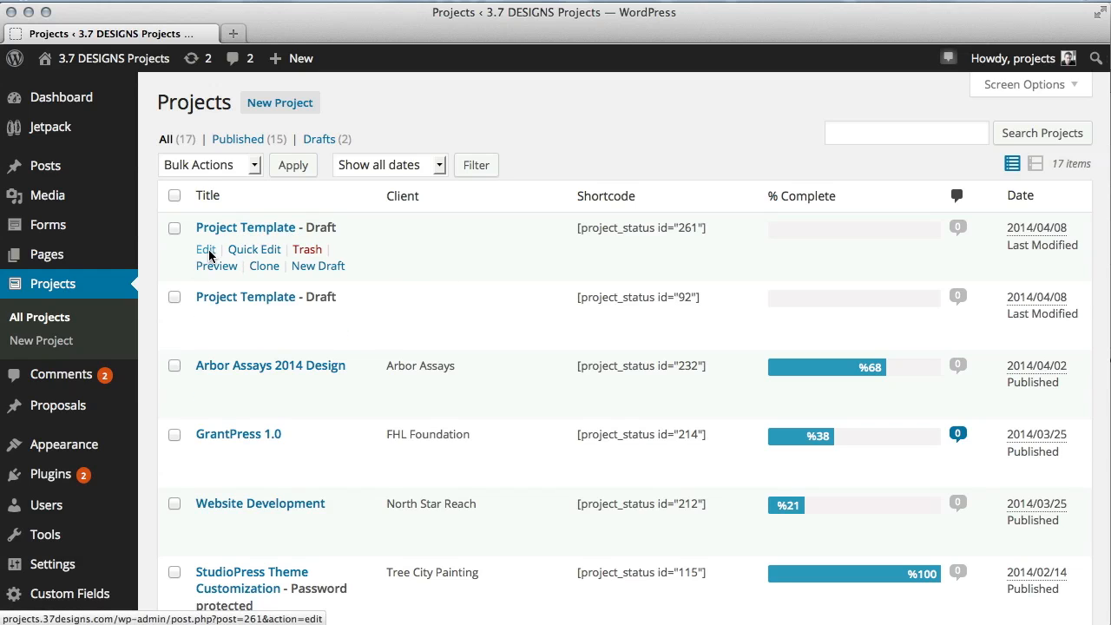
pyautogui.click(207, 251)
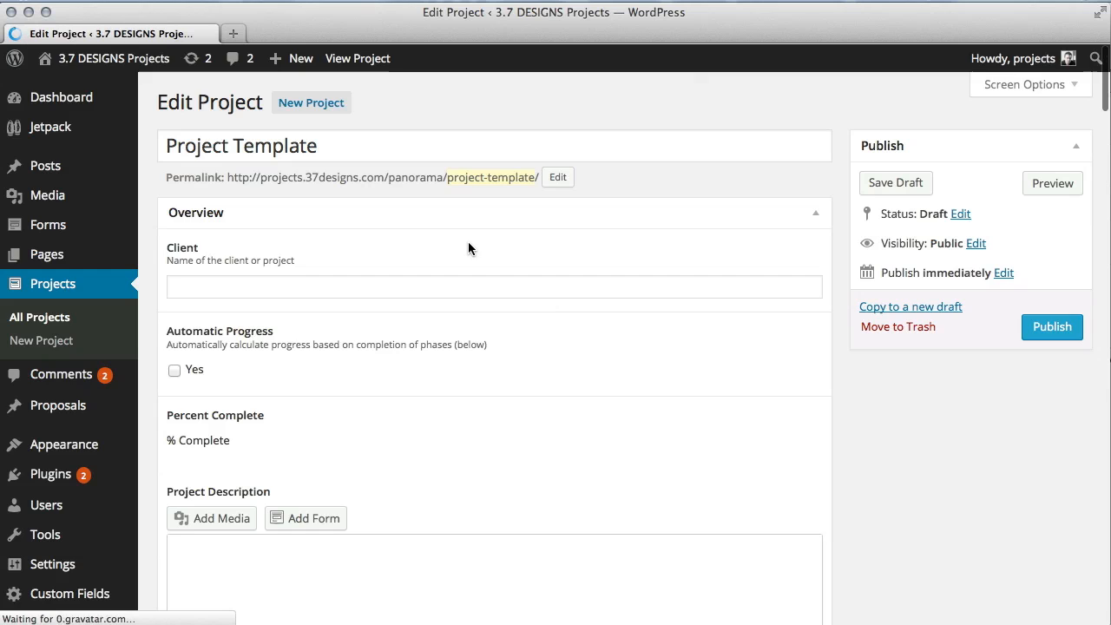
# Rename the project title to Logo Redesign.
pyautogui.tripleClick(321, 149)
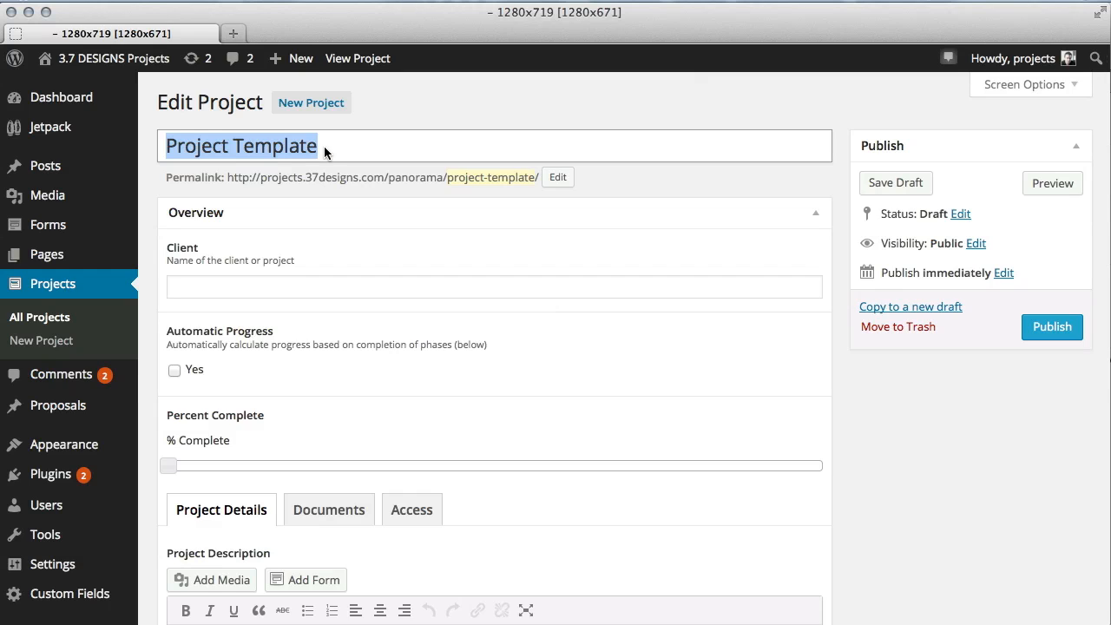
pyautogui.press('BackSpace')
pyautogui.write('Log')
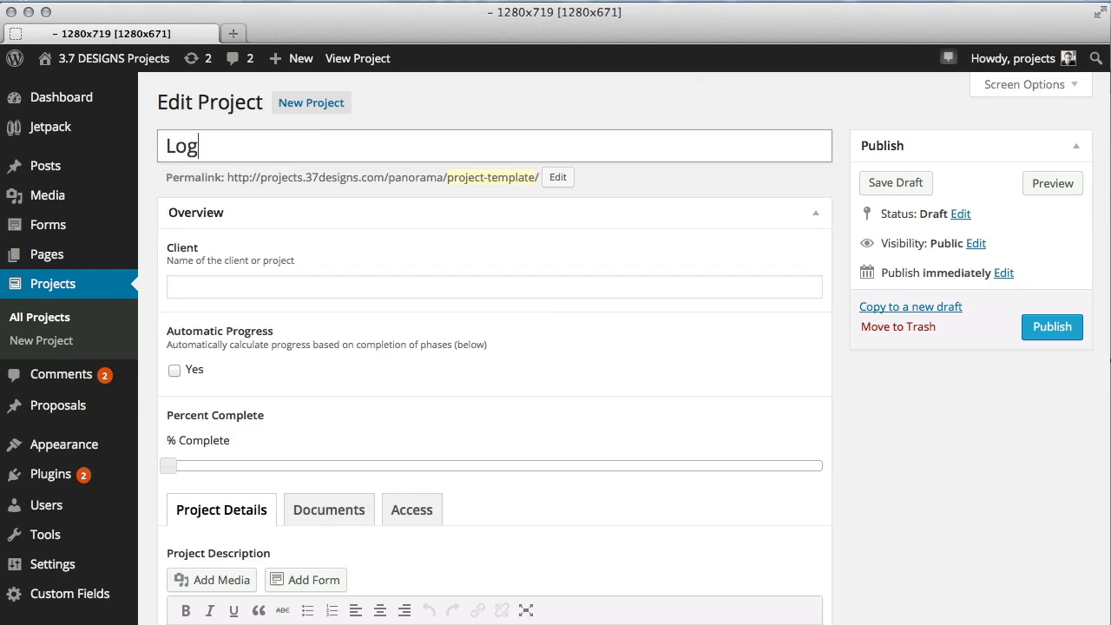
pyautogui.write('o Redesign')
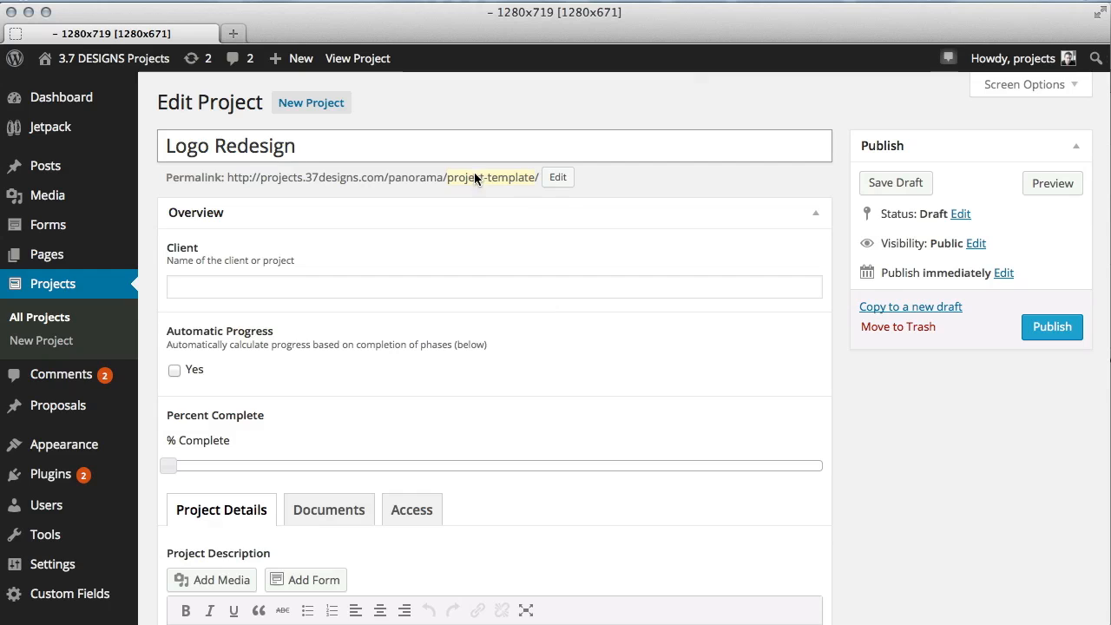
# Change the permalink slug to logo-redesign.
pyautogui.click(554, 176)
pyautogui.tripleClick(508, 179)
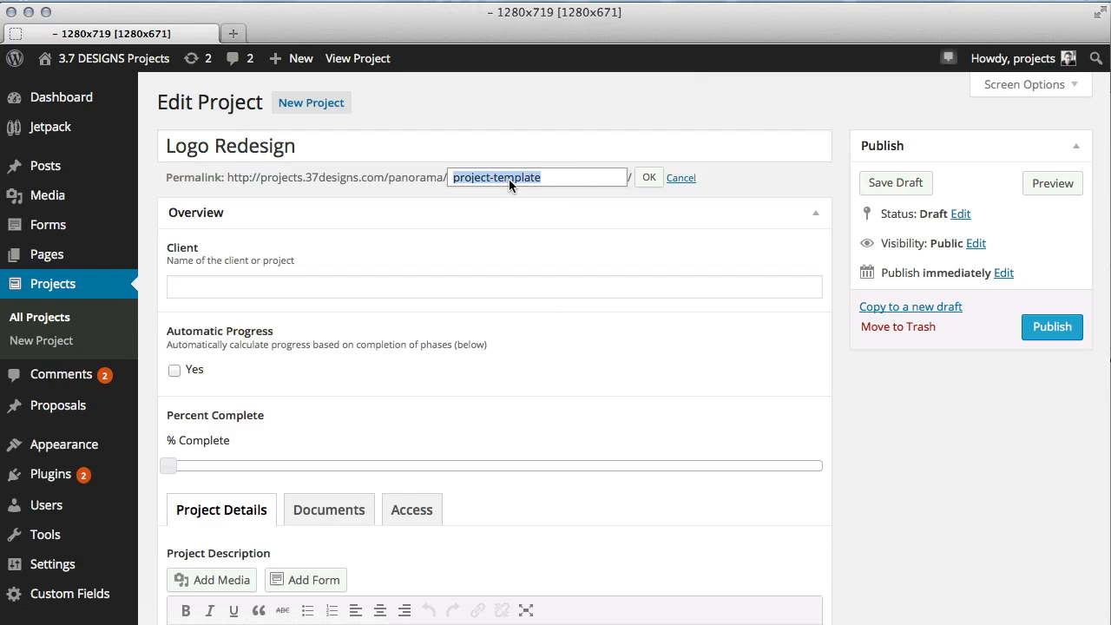
pyautogui.write('logo-redesign')
# Enter Fictional Client as the project's client name.
pyautogui.click(449, 288)
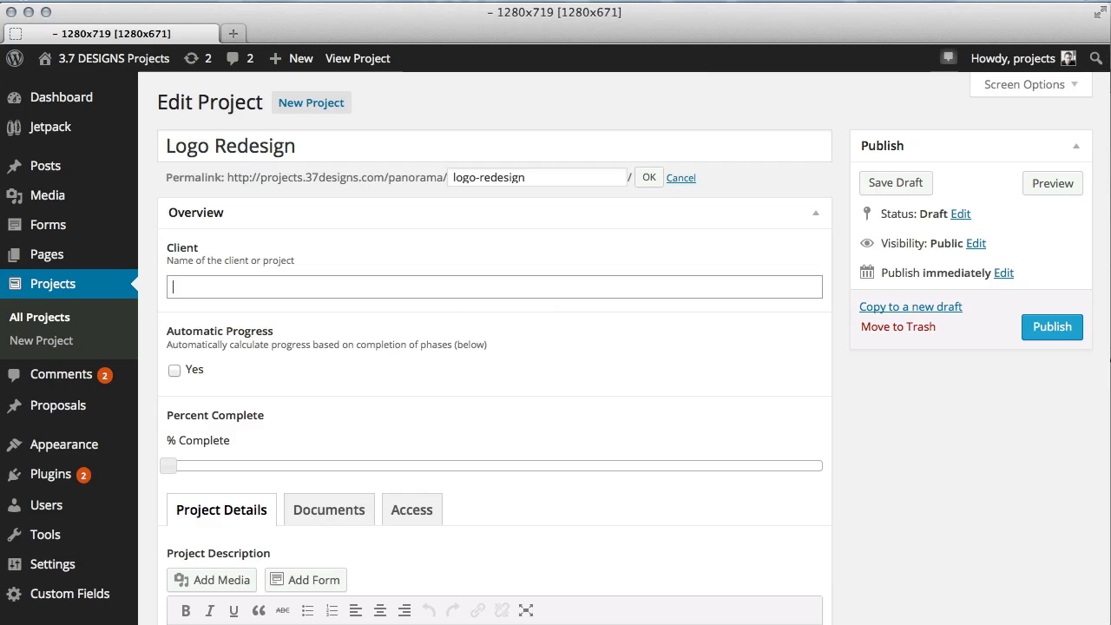
pyautogui.write('Fictional Clien')
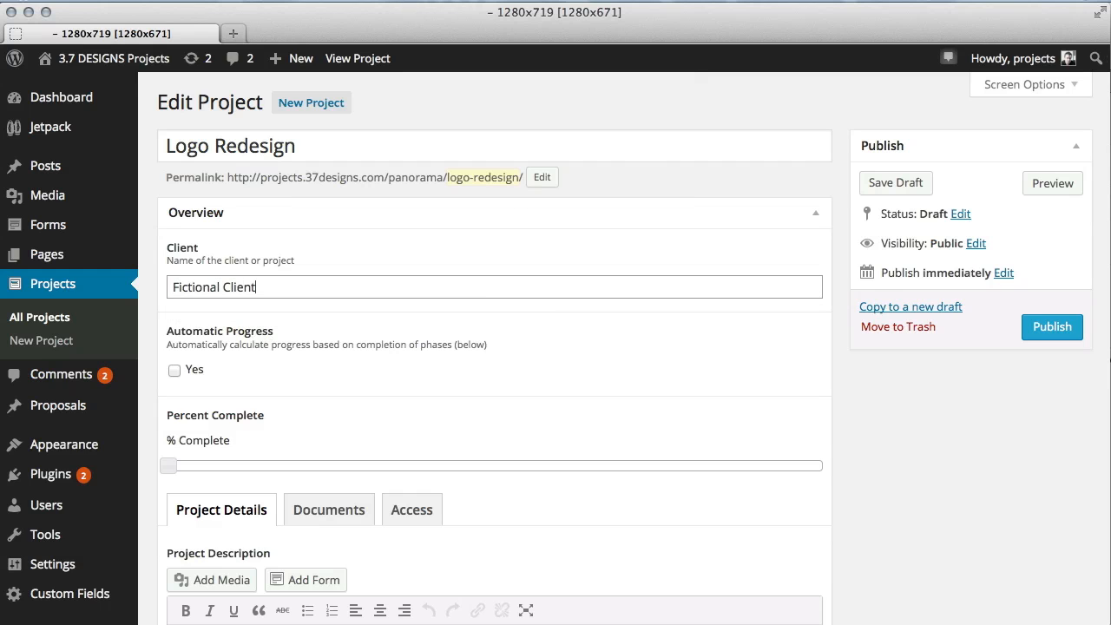
pyautogui.write('t')
# Enable Automatic Progress so completion is calculated from the phases.
pyautogui.scroll(-5, 457, 298)
pyautogui.scroll(3, 286, 206)
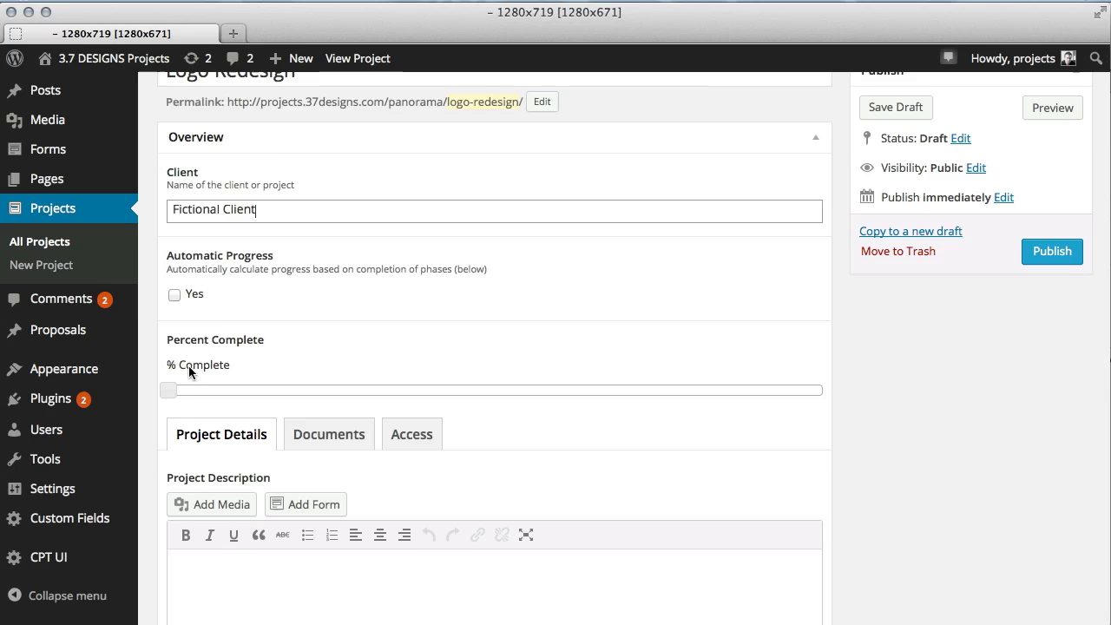
pyautogui.moveTo(168, 388)
pyautogui.mouseDown()
pyautogui.moveTo(379, 389)
pyautogui.moveTo(166, 389)
pyautogui.mouseUp()
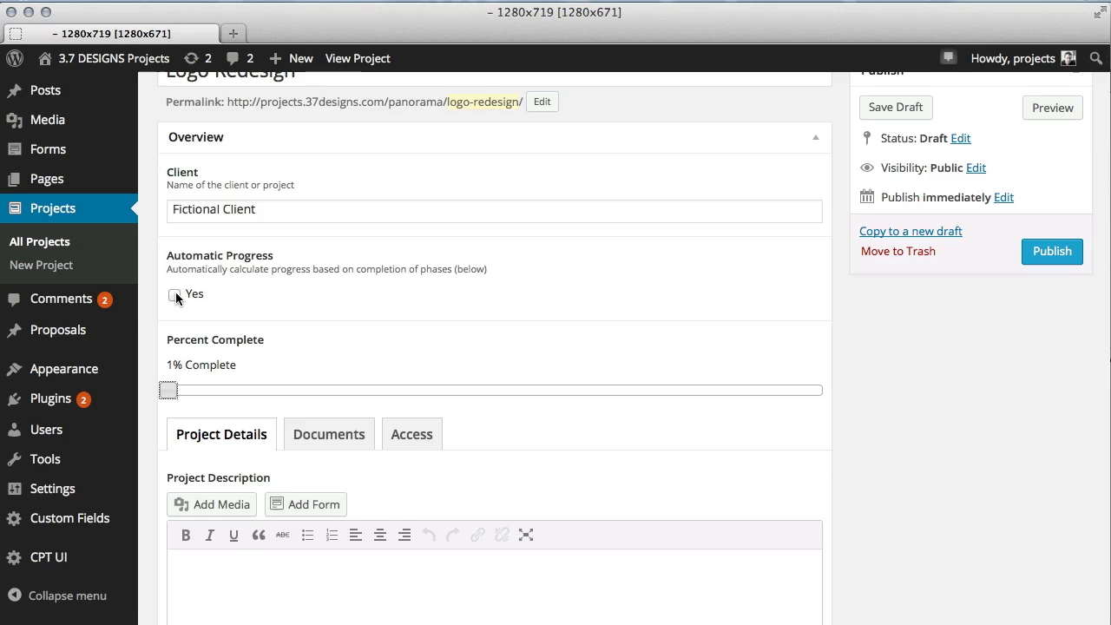
pyautogui.click(175, 294)
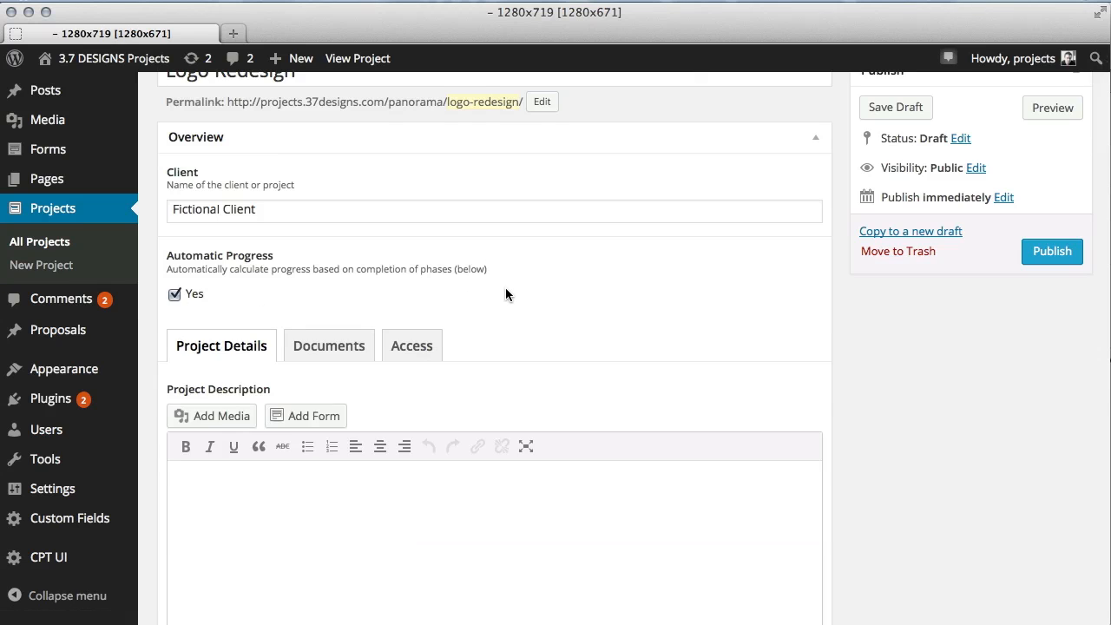
# Paste two sentences of placeholder text into the project description and start a new paragraph.
pyautogui.scroll(-2, 507, 294)
pyautogui.scroll(-1, 508, 293)
pyautogui.click(453, 411)
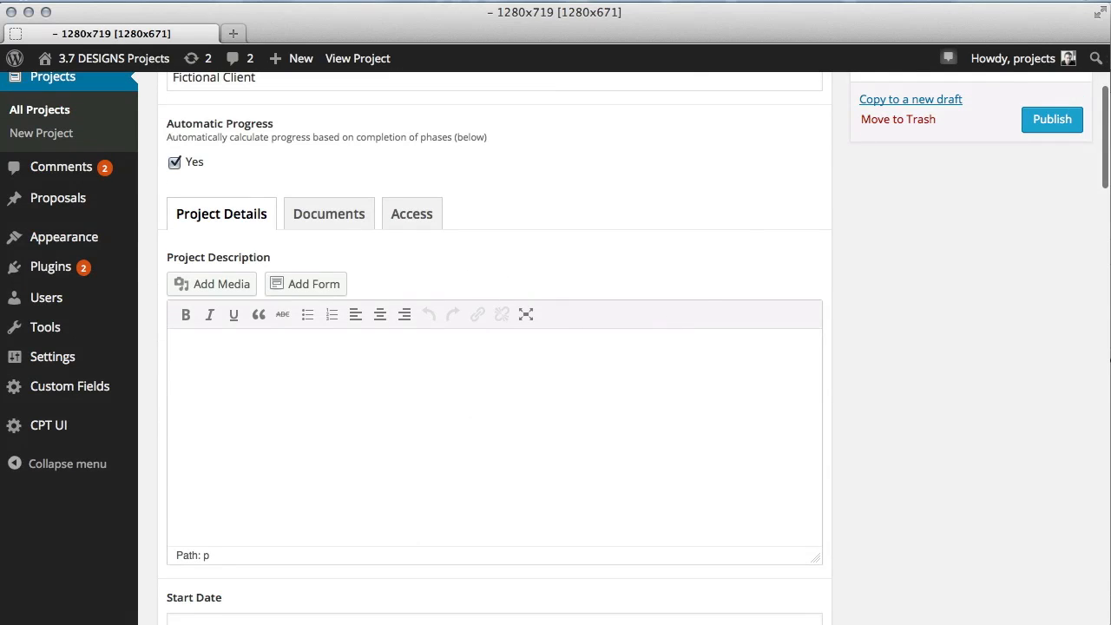
pyautogui.click(905, 1)
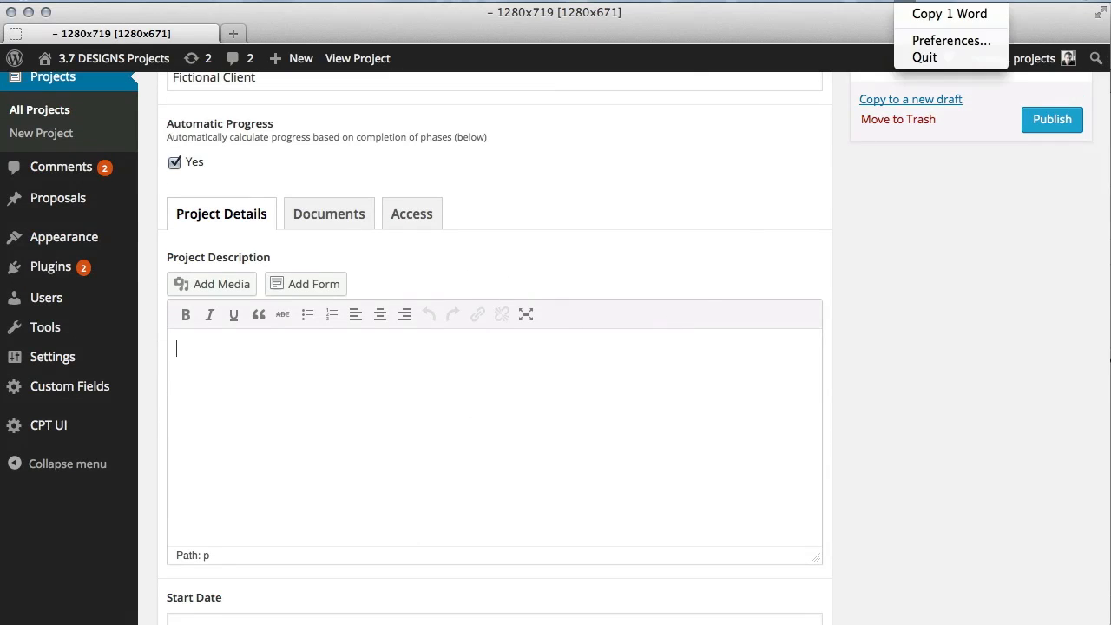
pyautogui.click(915, 14)
pyautogui.hotkey('ctrl', 'v')
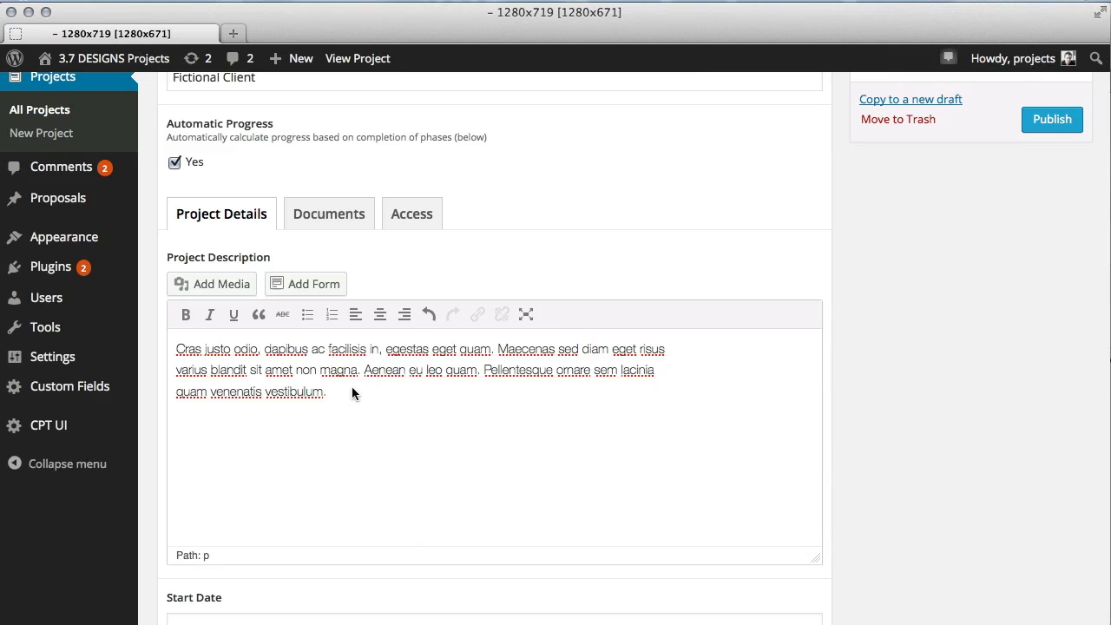
pyautogui.press('Return')
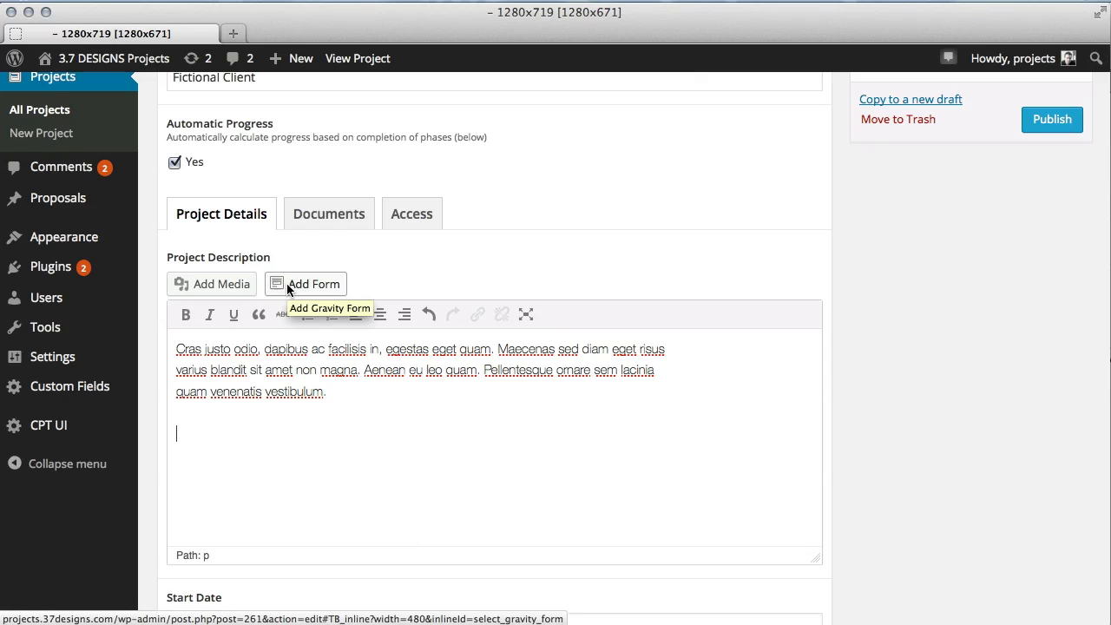
# Add an empty document row under Documents, leaving its status as Approved.
pyautogui.click(329, 212)
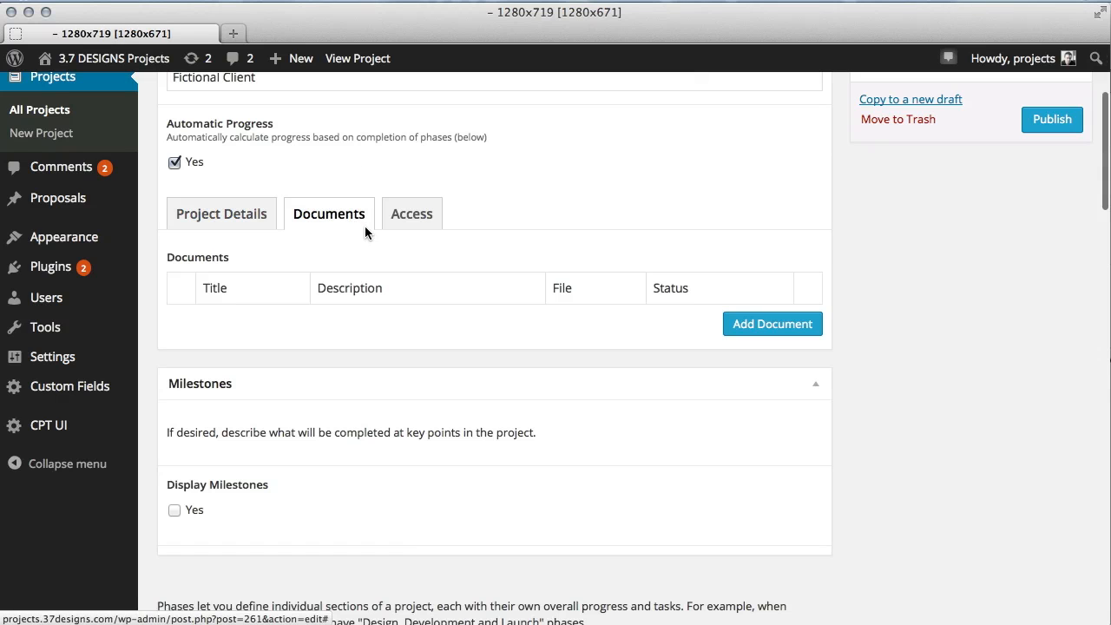
pyautogui.click(764, 328)
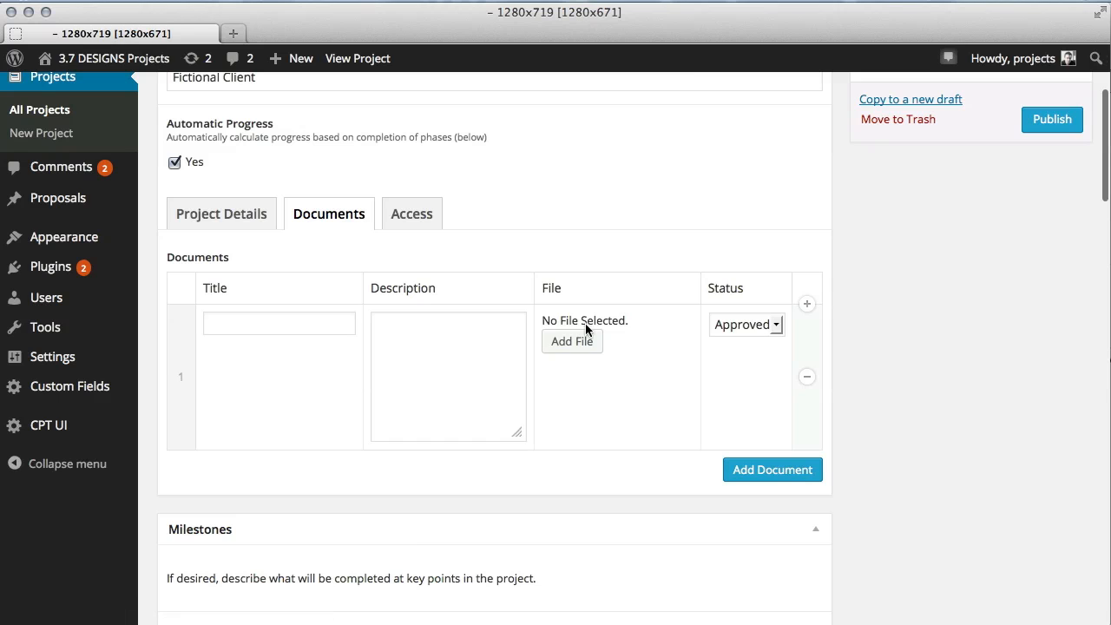
pyautogui.click(765, 330)
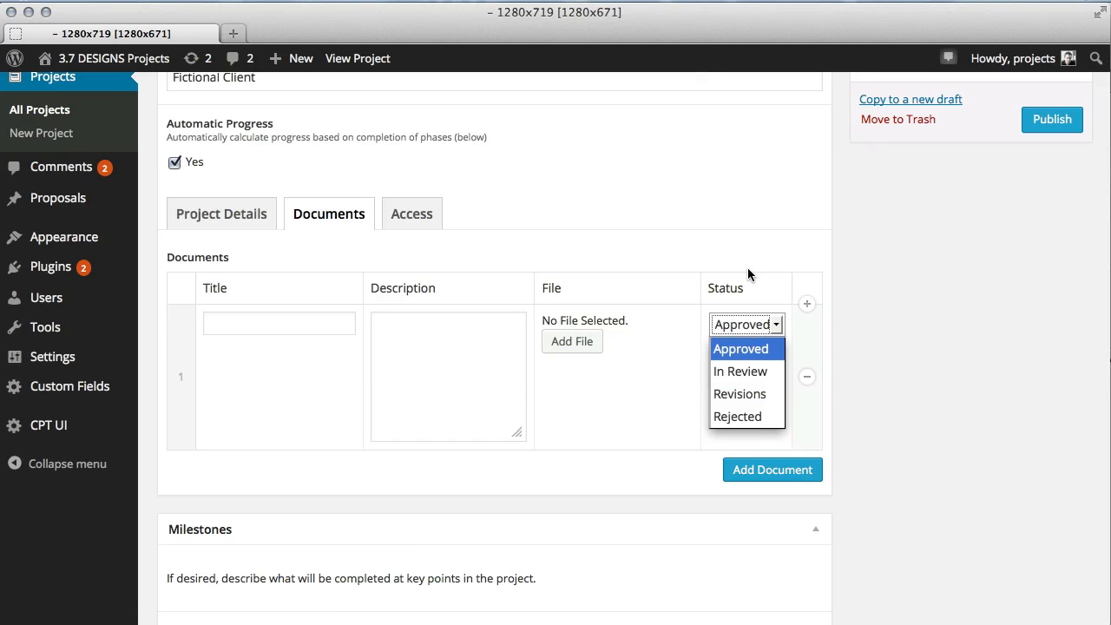
pyautogui.click(744, 240)
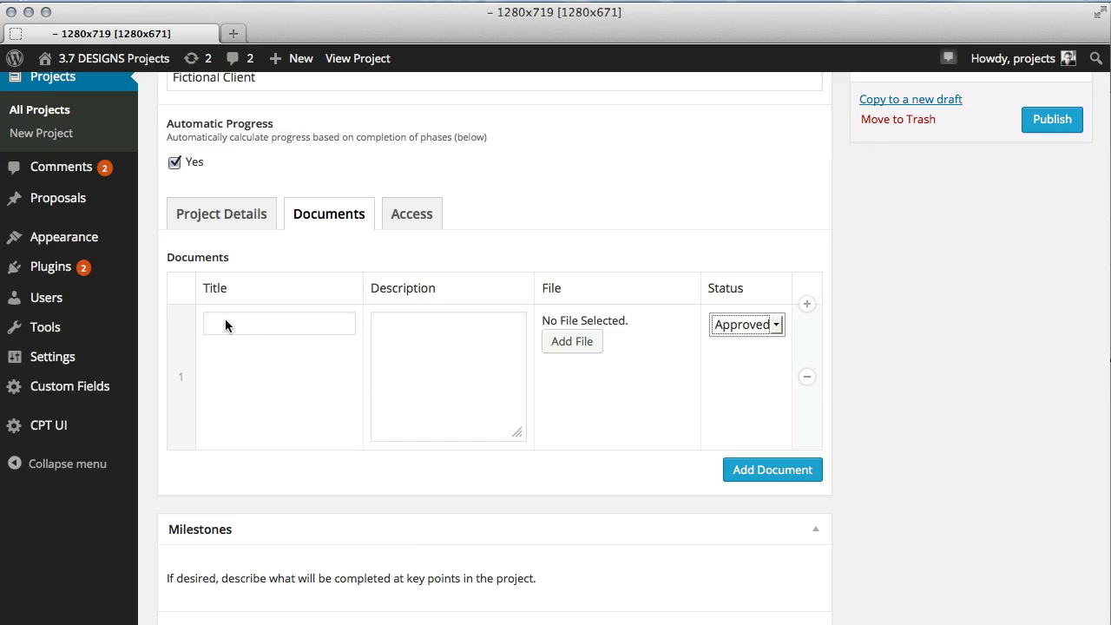
# Under Access, turn on restricting access to specific users and keep the default allowed user.
pyautogui.click(417, 218)
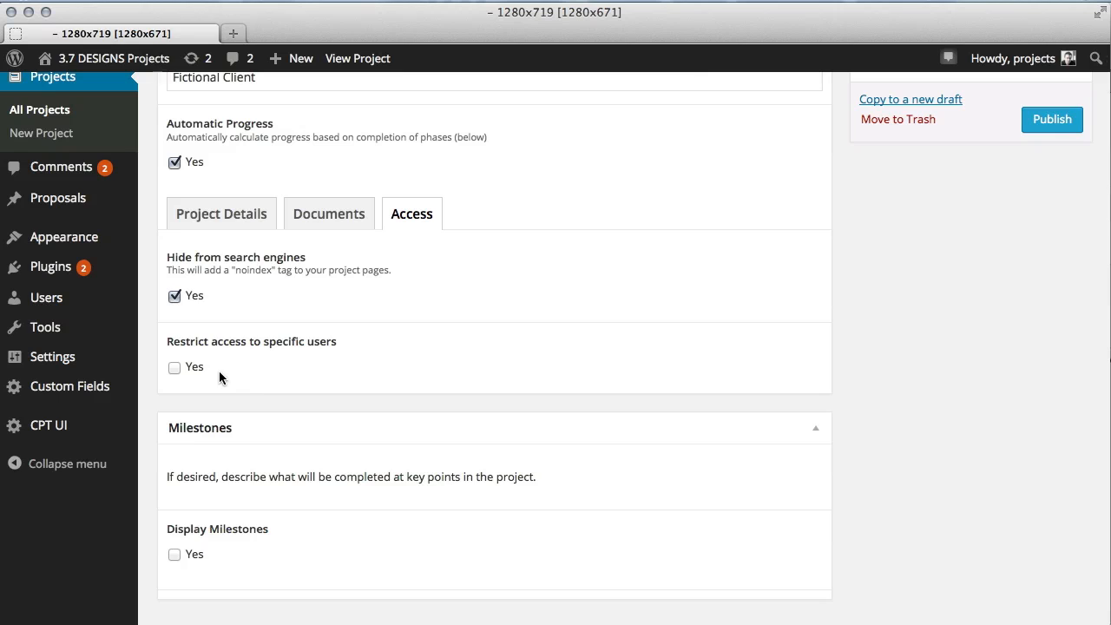
pyautogui.click(195, 368)
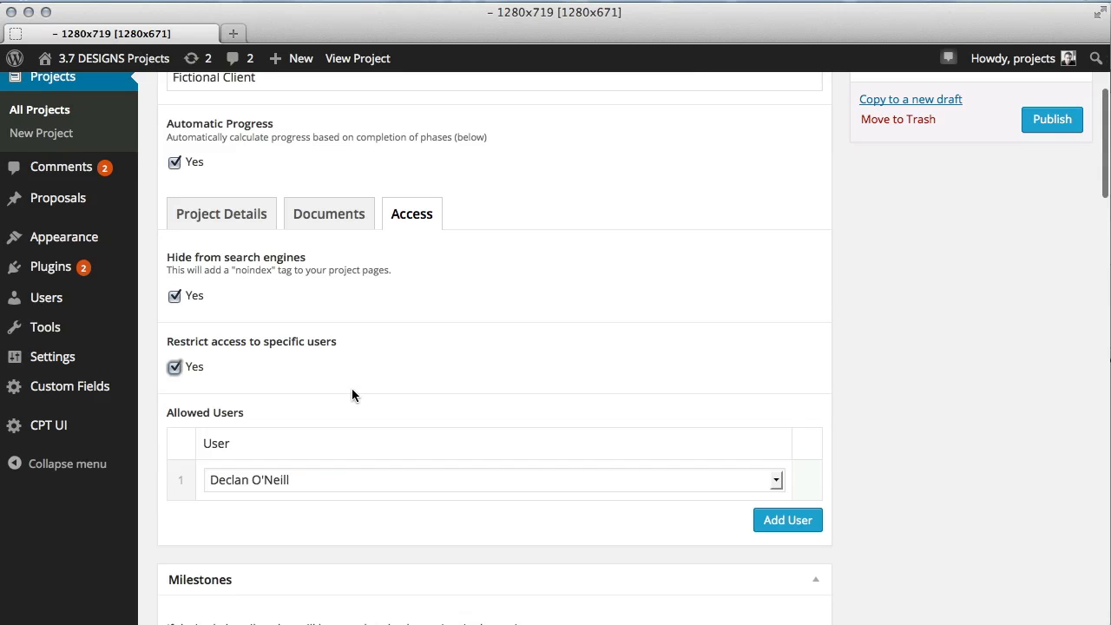
pyautogui.moveTo(447, 476)
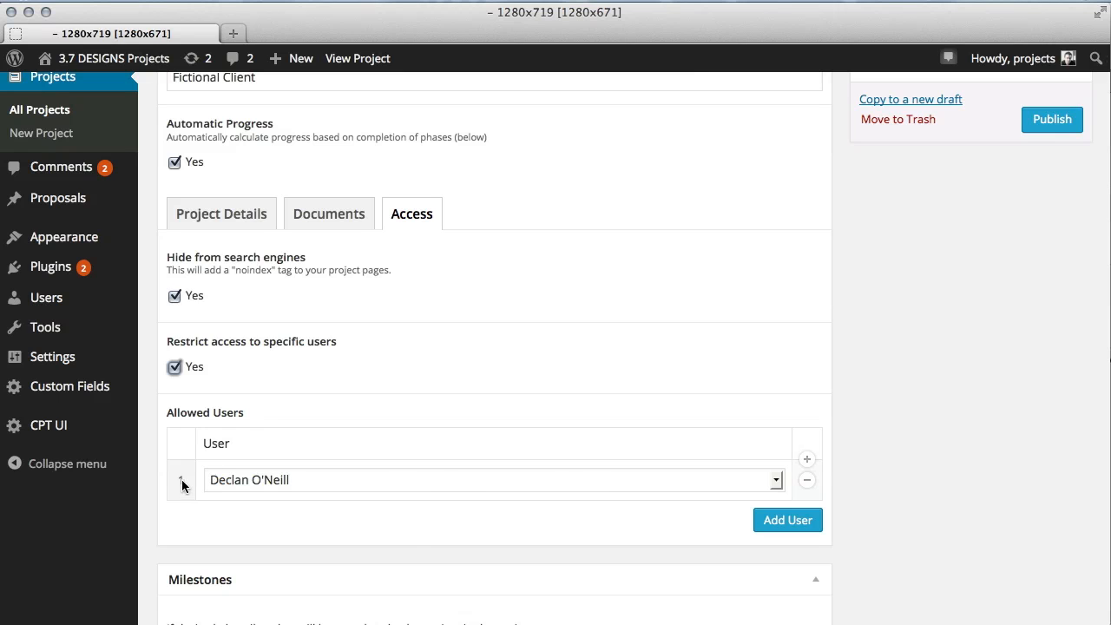
pyautogui.click(366, 484)
pyautogui.click(366, 484)
pyautogui.scroll(1, 446, 456)
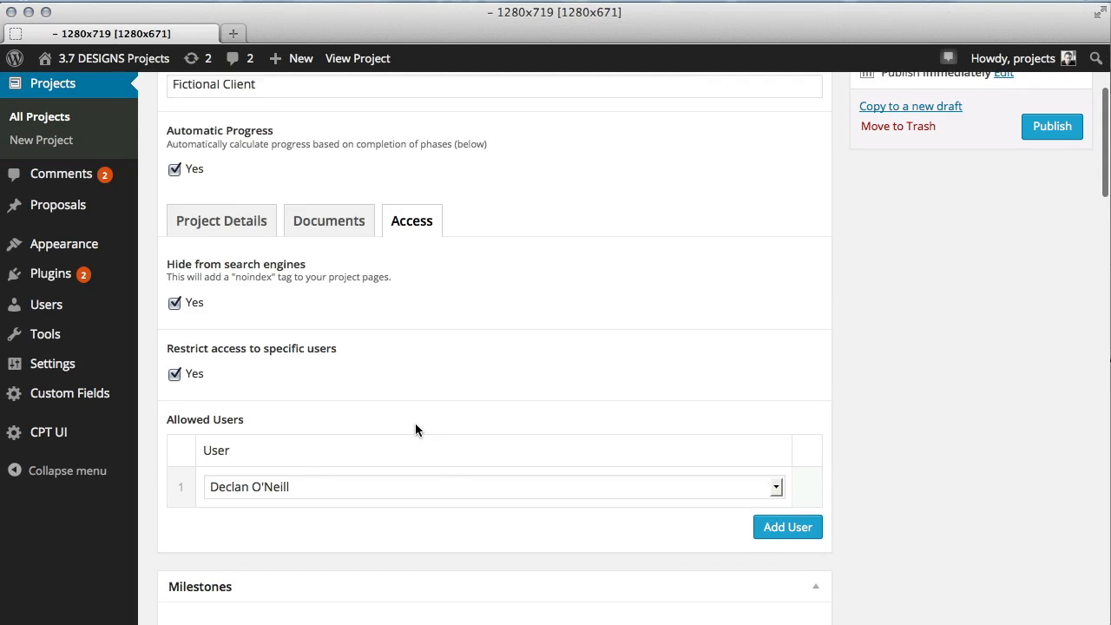
# Turn on Display Milestones and set the milestone frequency to 20% / 40% / 60% / 80%.
pyautogui.scroll(-5, 415, 422)
pyautogui.scroll(-6, 345, 414)
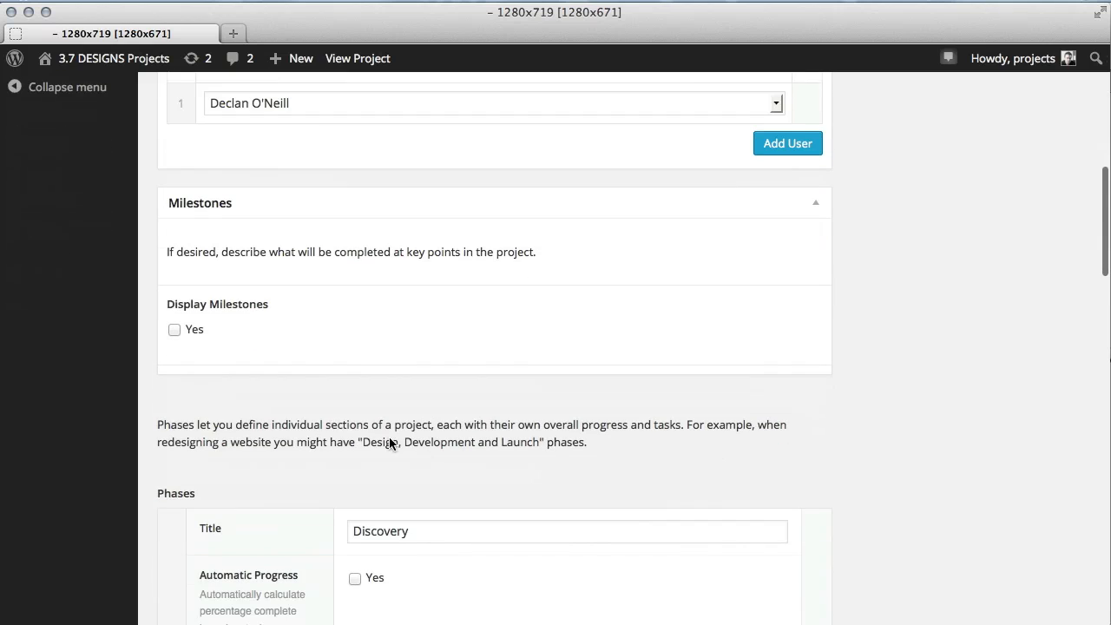
pyautogui.click(194, 331)
pyautogui.click(335, 401)
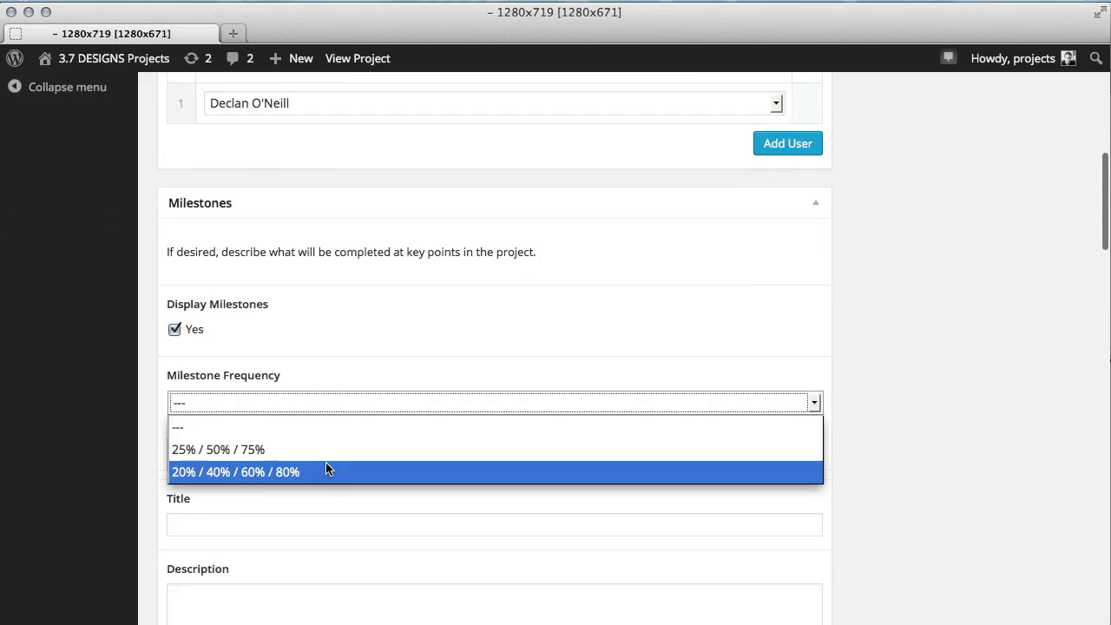
pyautogui.click(325, 470)
# Title the 1st milestone Billing Milestone #1 and describe it as 25% deposit required.
pyautogui.scroll(-1, 358, 483)
pyautogui.click(358, 483)
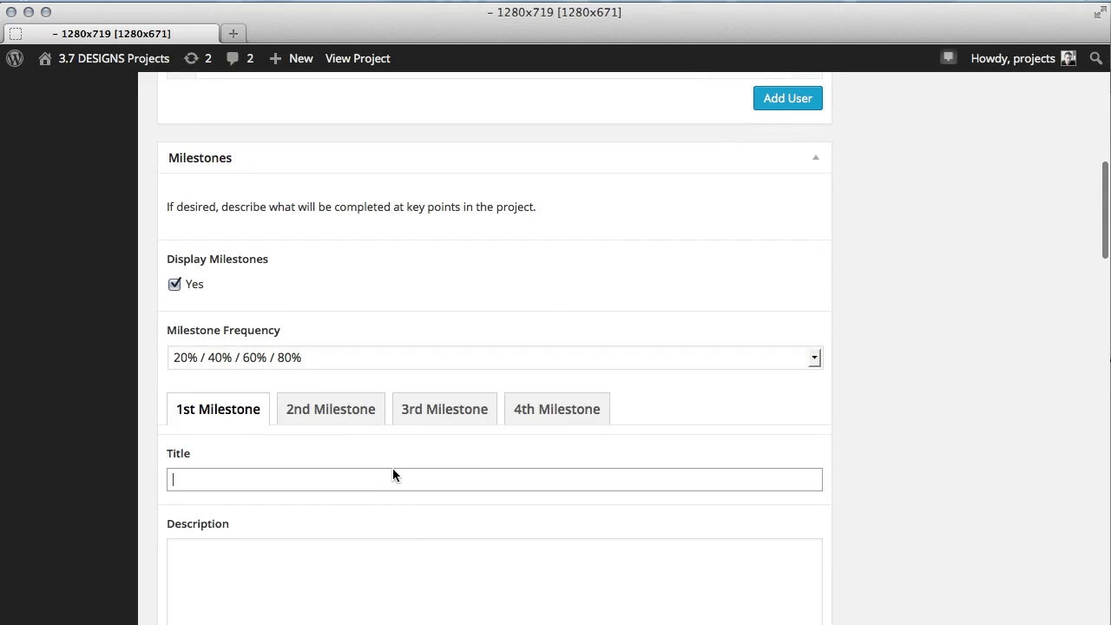
pyautogui.scroll(-1, 484, 461)
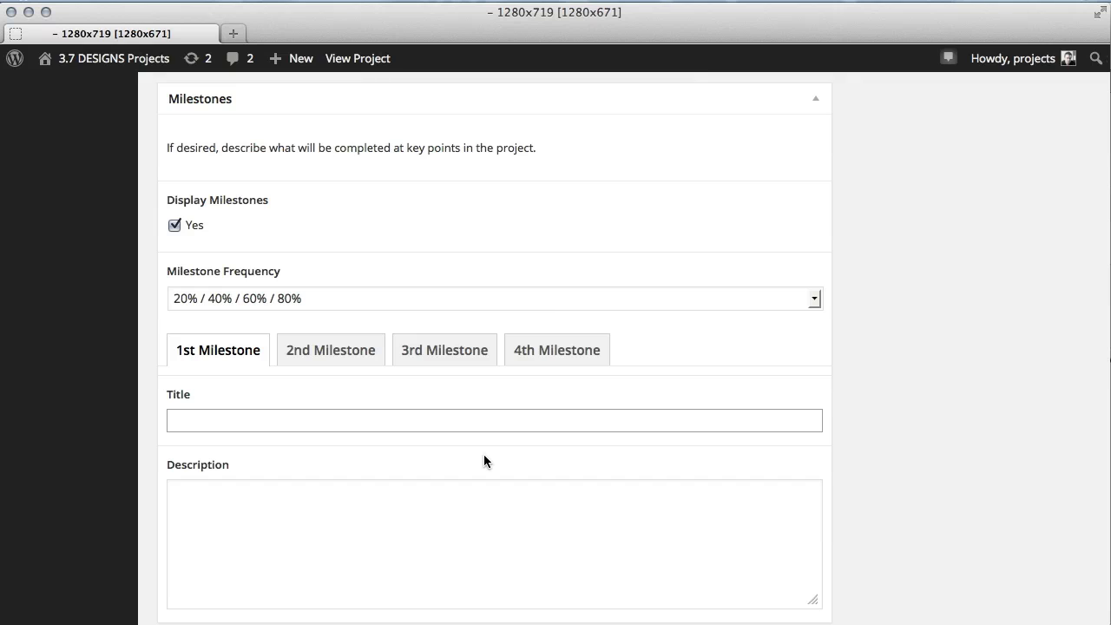
pyautogui.scroll(-1, 483, 461)
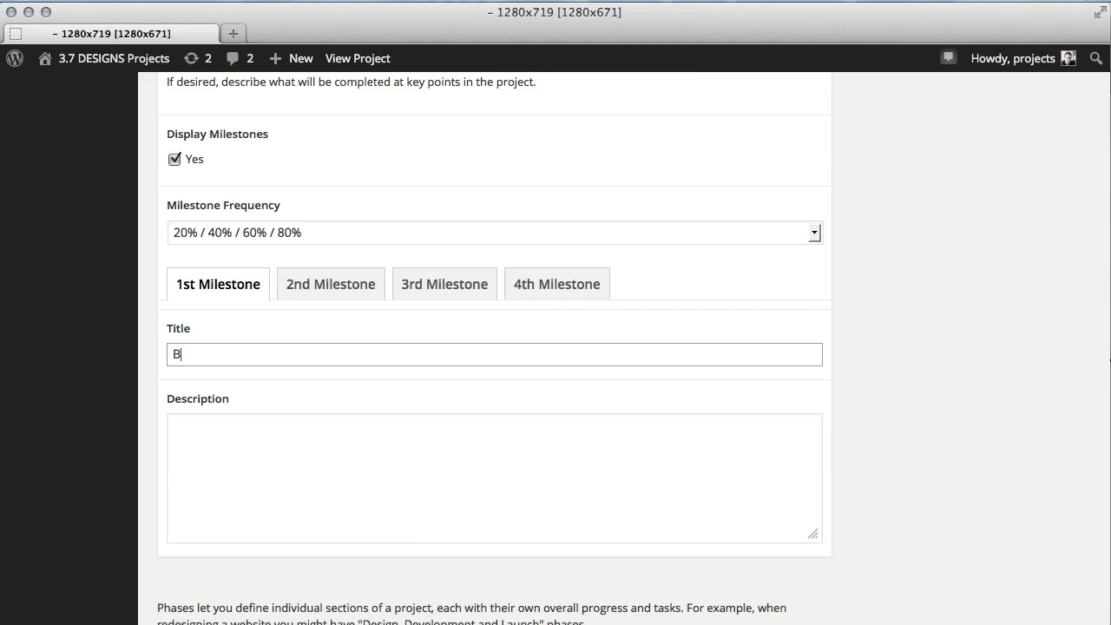
pyautogui.write('illing Milestone #1')
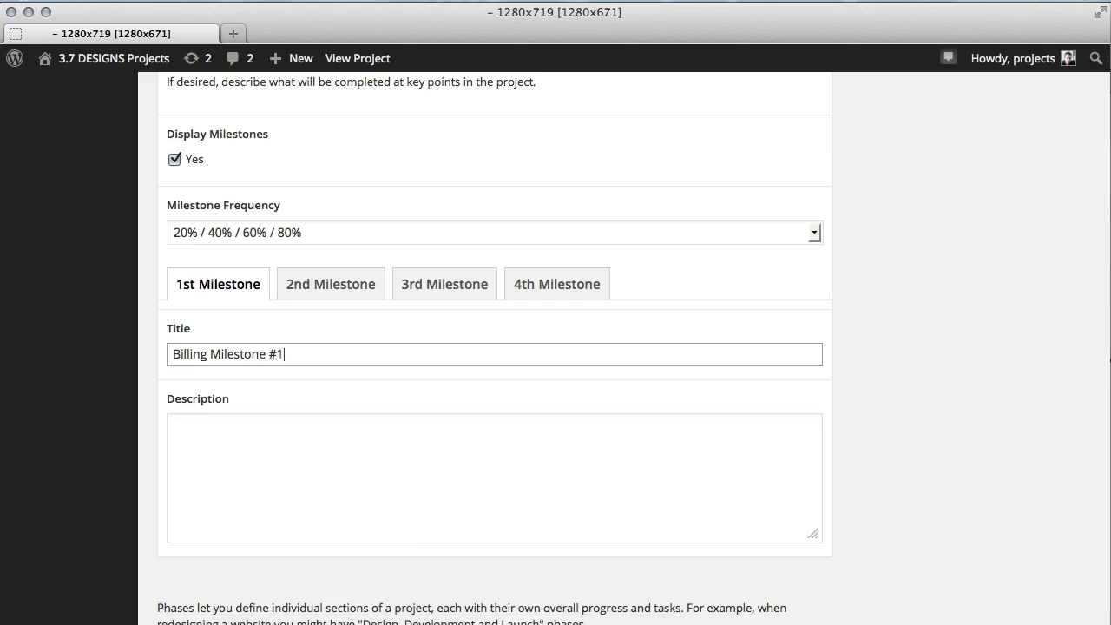
pyautogui.press('Tab')
pyautogui.write('25')
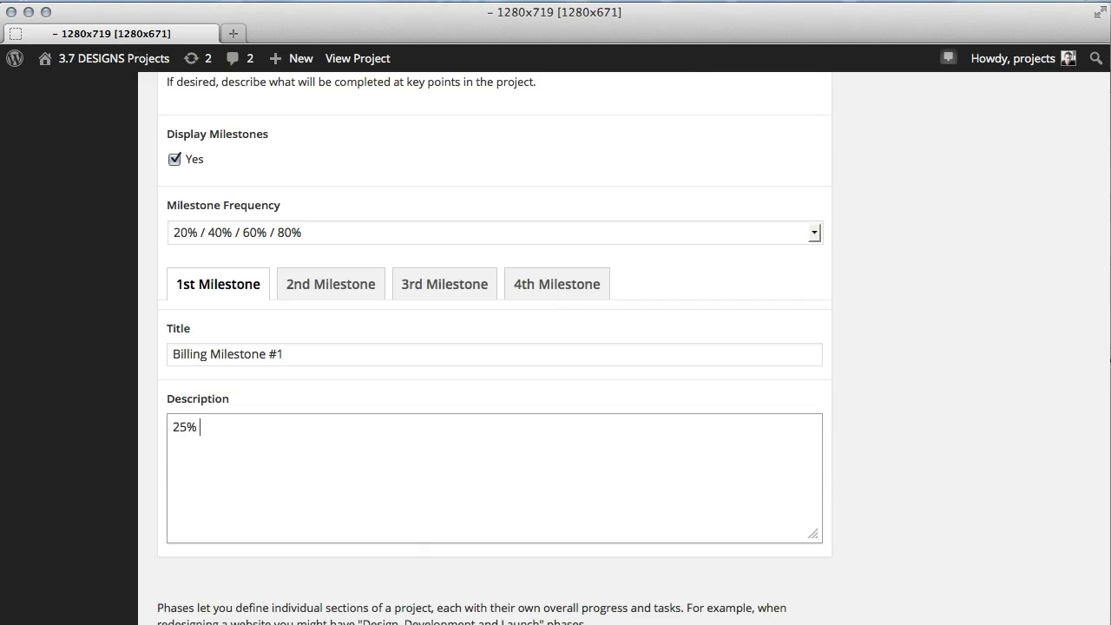
pyautogui.write('% deposit require')
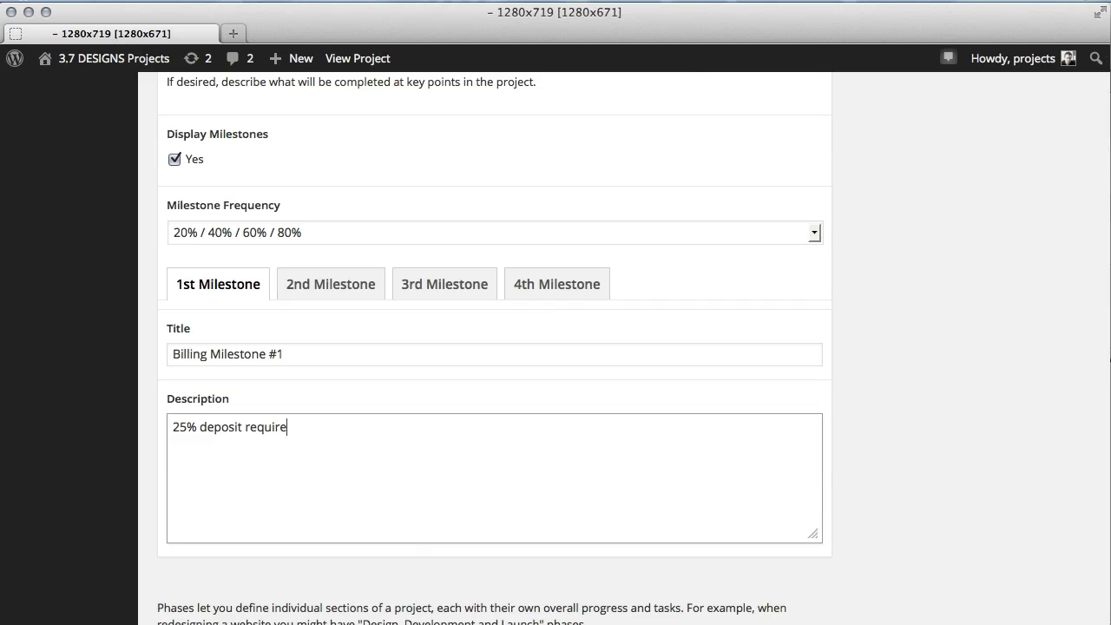
# Title the 2nd milestone Billing Milestone #2 and describe it as 25% payment required.
pyautogui.click(343, 279)
pyautogui.click(307, 353)
pyautogui.write('Bo;;om')
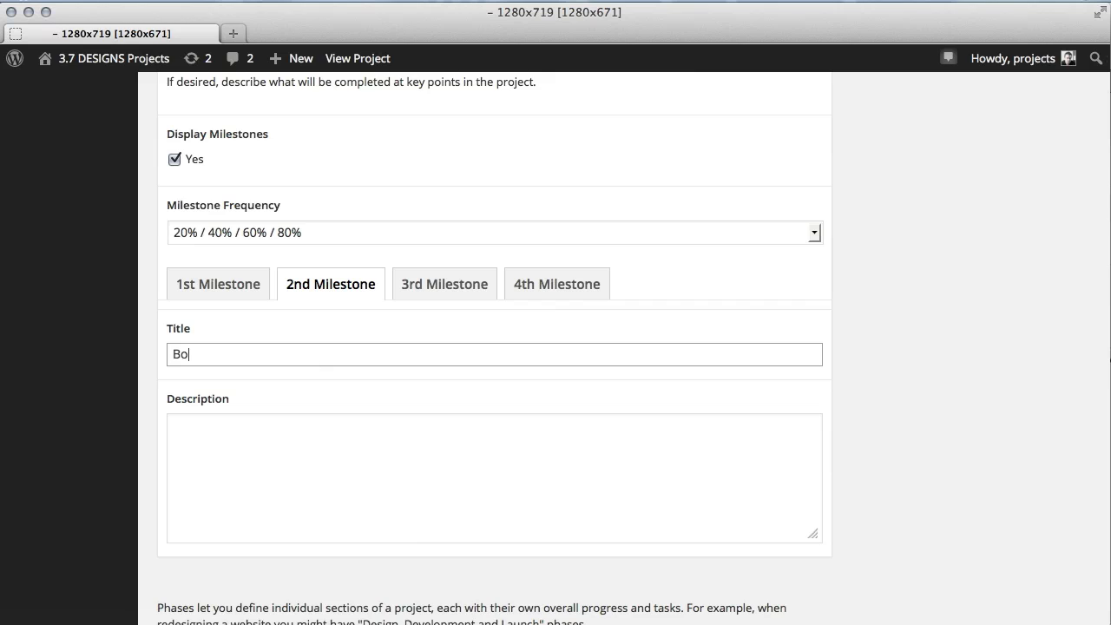
pyautogui.press('BackSpace')
pyautogui.press('BackSpace')
pyautogui.press('BackSpace')
pyautogui.press('BackSpace')
pyautogui.write('illing Milesonte')
pyautogui.press('BackSpace')
pyautogui.press('BackSpace')
pyautogui.write('ne #2')
pyautogui.press('Tab')
pyautogui.write('25%')
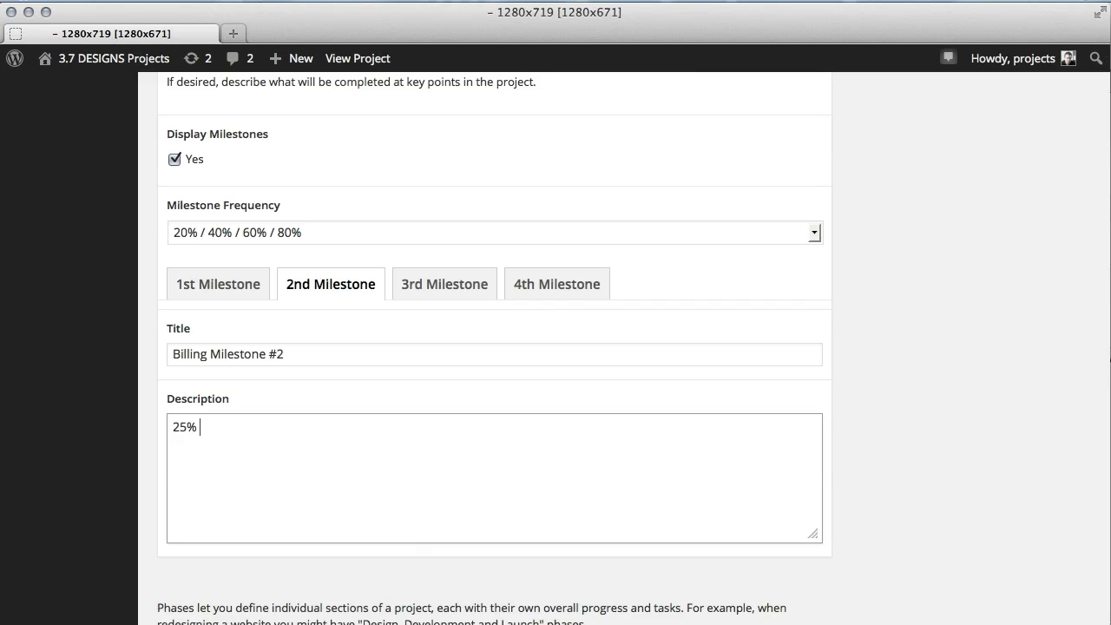
pyautogui.write(' payment required')
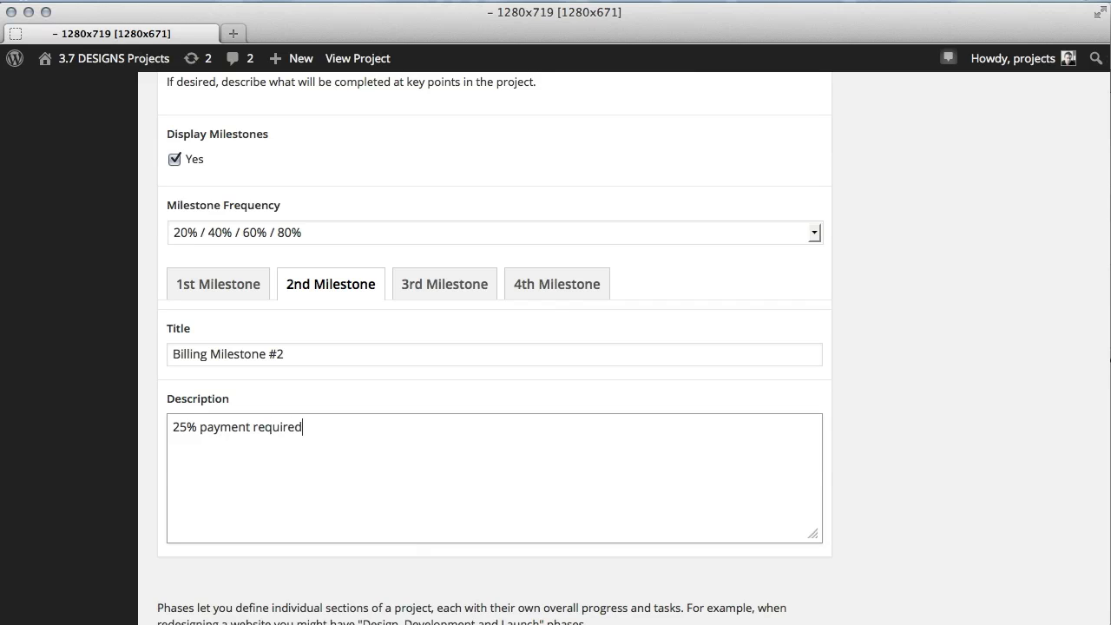
# Title the 3rd milestone Billing Milestone #3 and describe it as 25% payment required.
pyautogui.click(423, 289)
pyautogui.click(393, 358)
pyautogui.write('B')
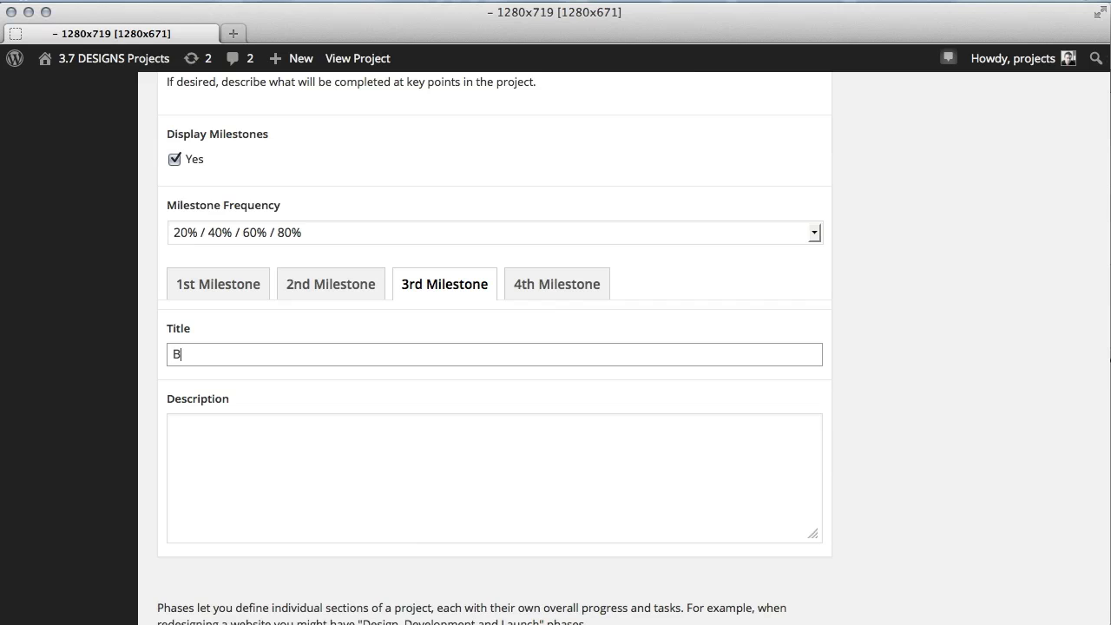
pyautogui.write('oi')
pyautogui.write('illing Milestone')
pyautogui.write('25')
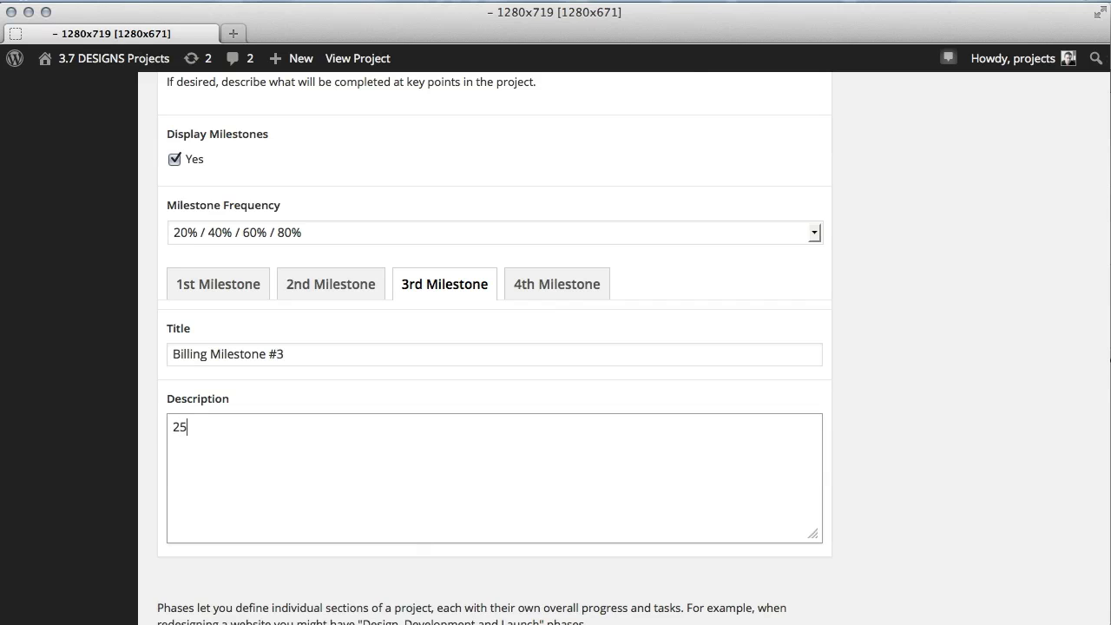
pyautogui.write('% payment required')
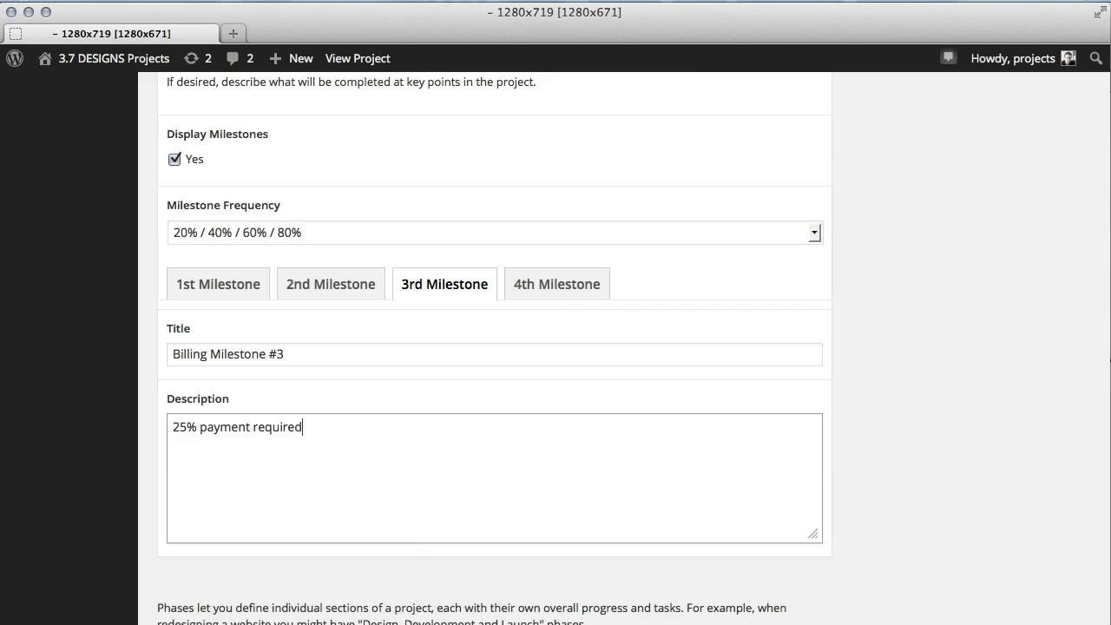
# Title the 4th milestone Billing Milestone #4 and describe it as 25% payment required.
pyautogui.click(515, 298)
pyautogui.click(524, 355)
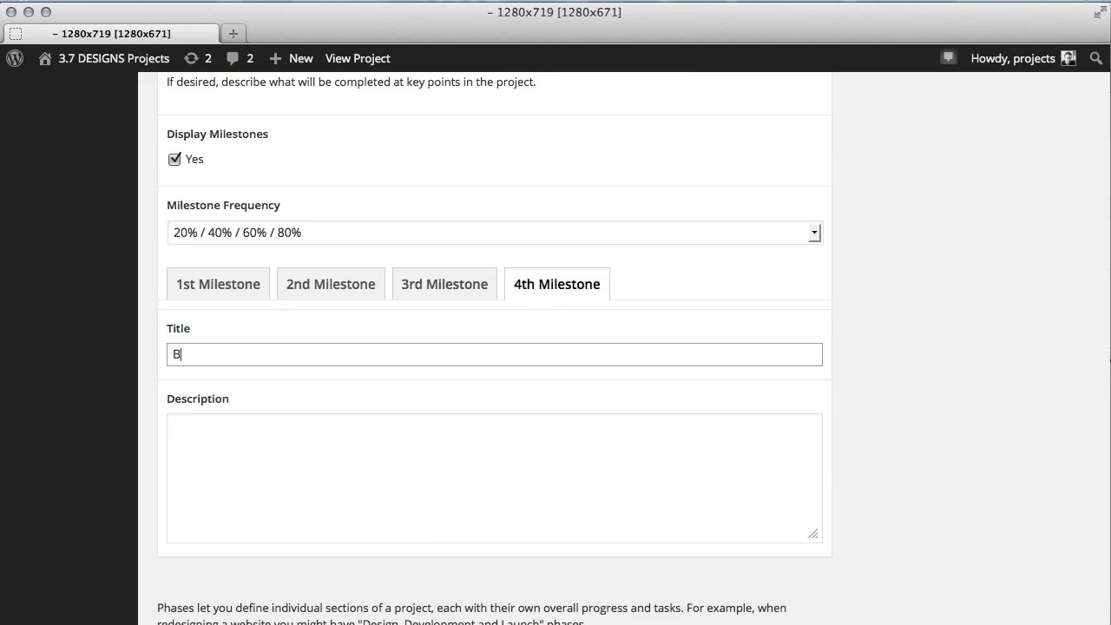
pyautogui.write('Billing Milestone #4')
pyautogui.press('Tab')
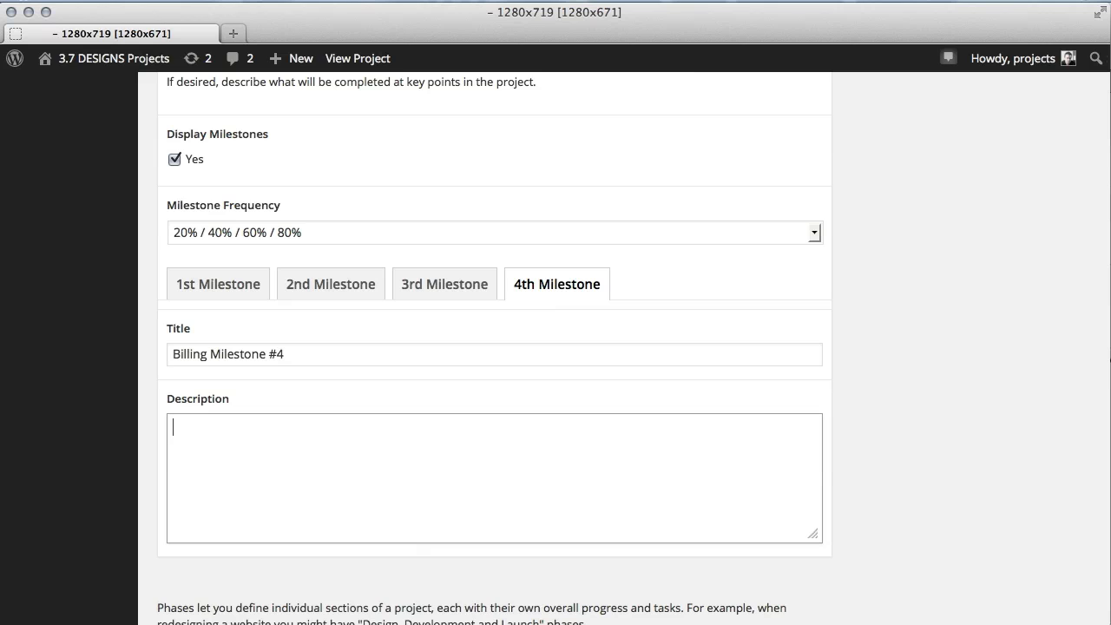
pyautogui.write('25% payment required')
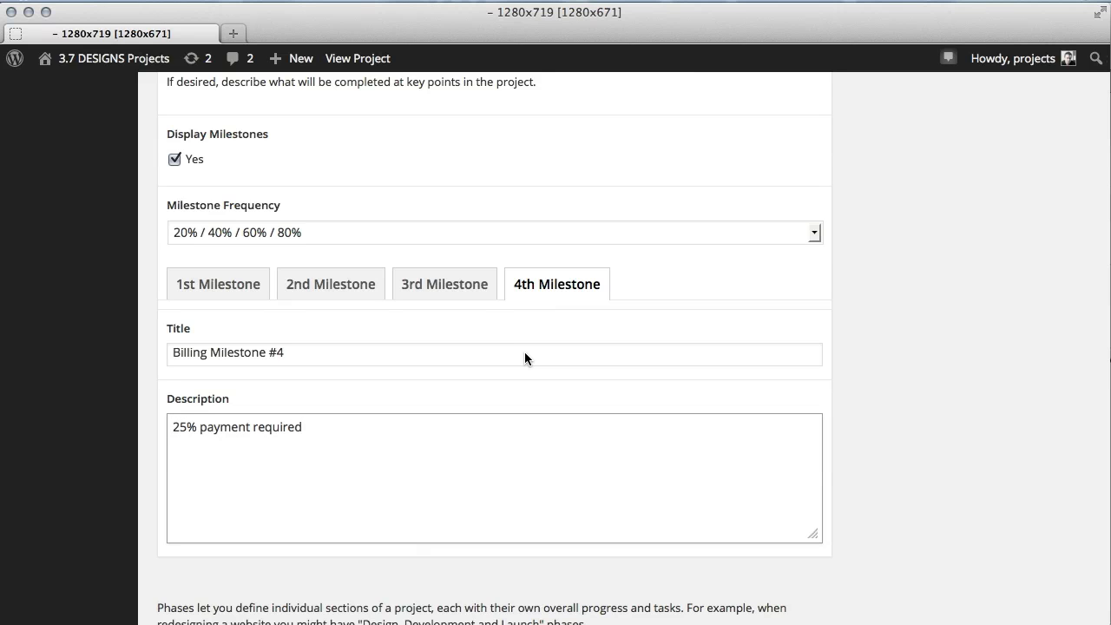
# Enable Automatic Progress for the Discovery phase so it is calculated from its tasks.
pyautogui.scroll(-5, 538, 351)
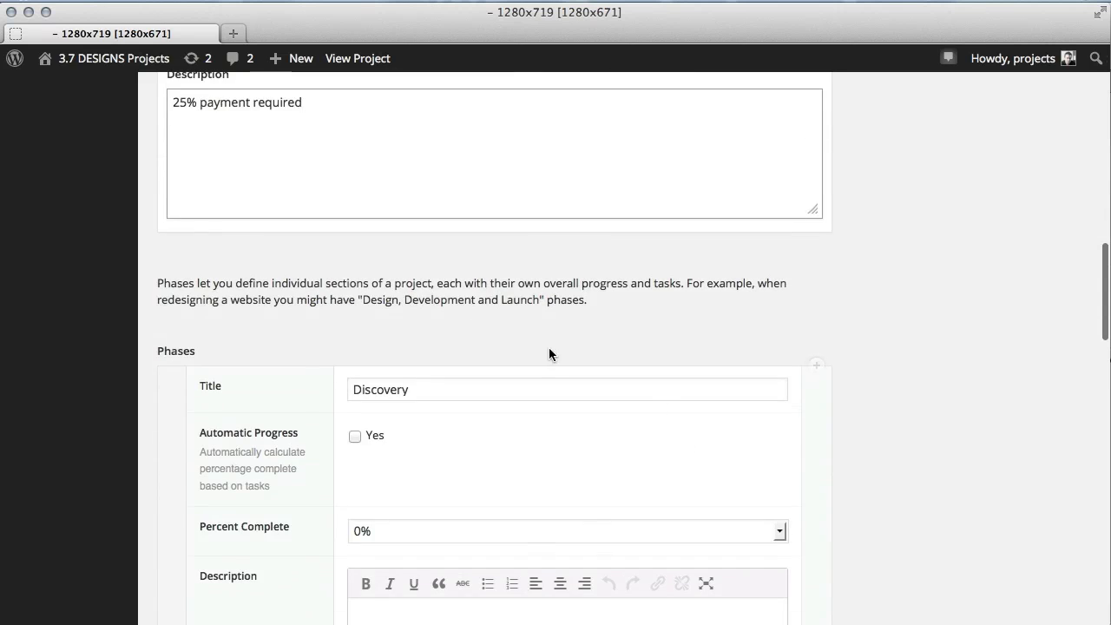
pyautogui.scroll(-2, 769, 283)
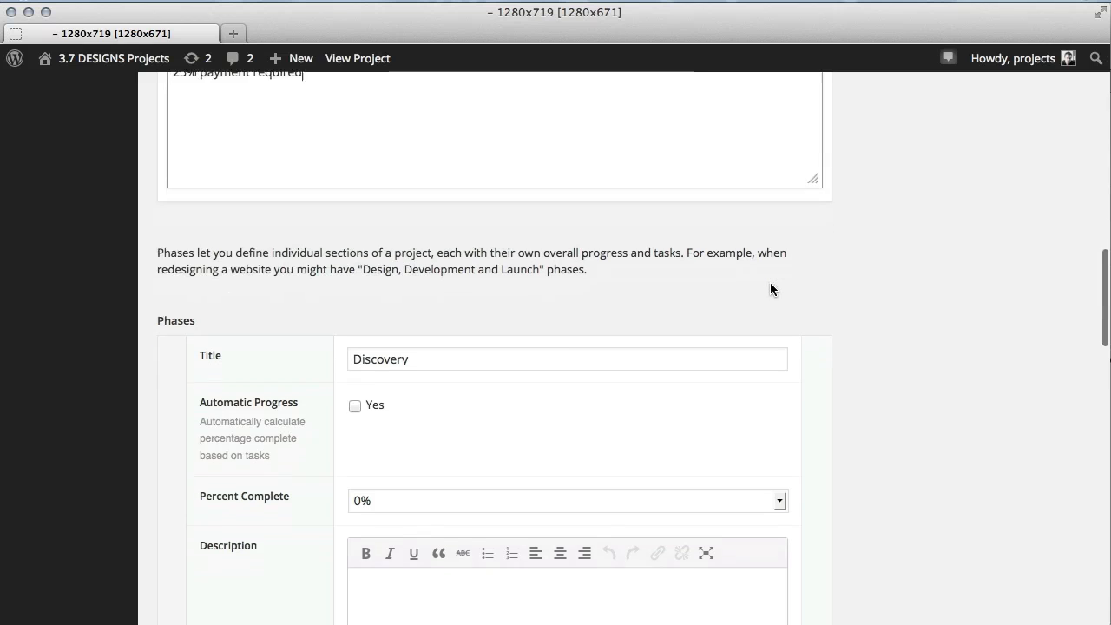
pyautogui.scroll(-1, 836, 302)
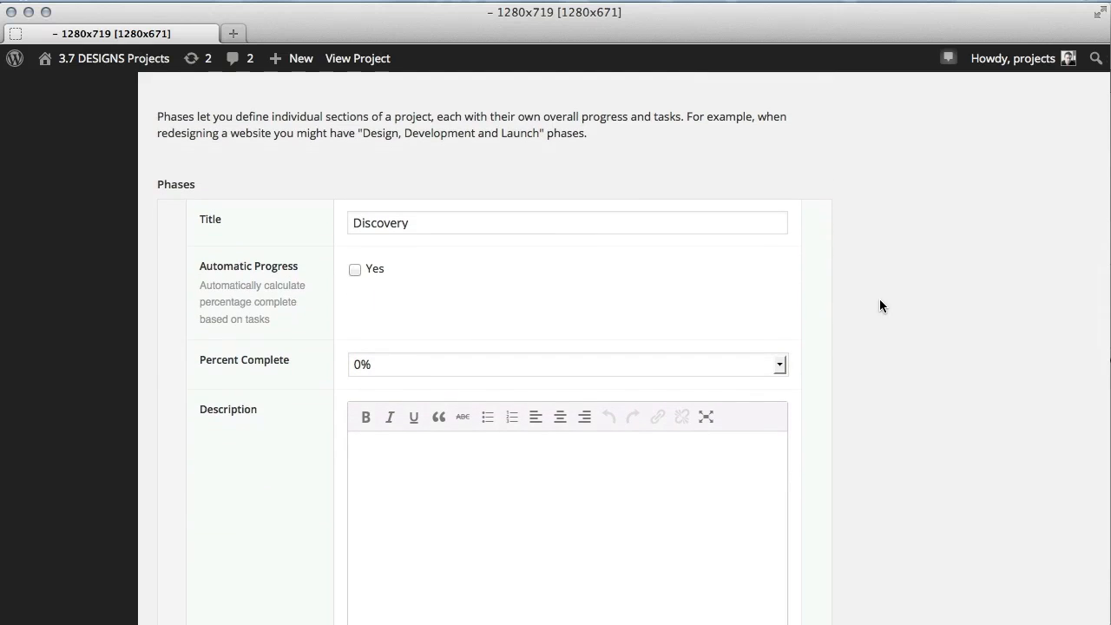
pyautogui.scroll(-1, 879, 304)
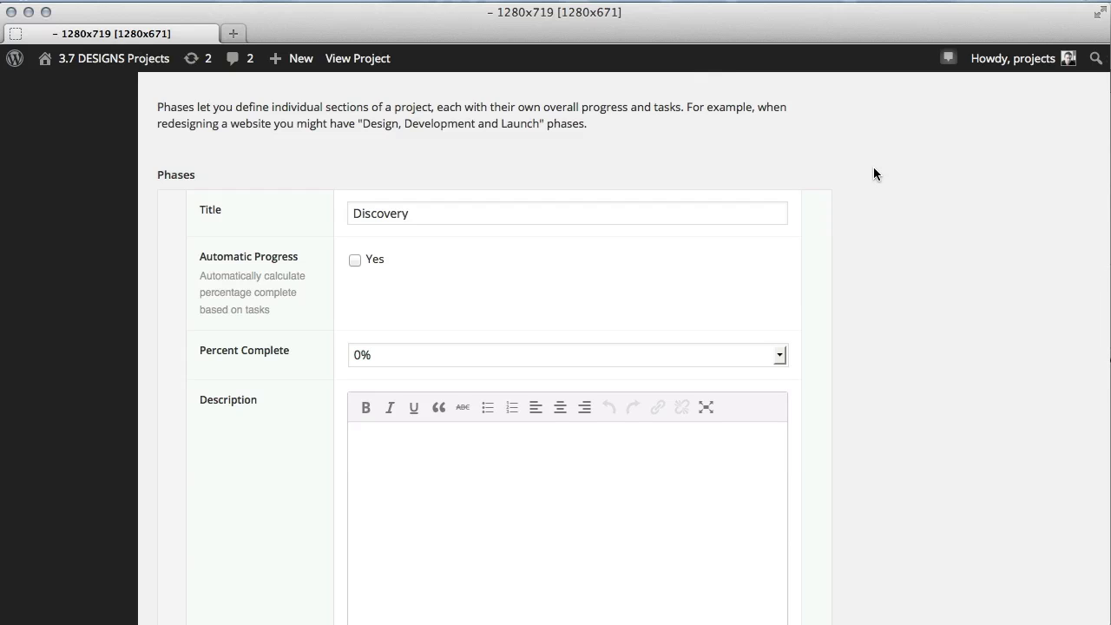
pyautogui.scroll(-1, 873, 173)
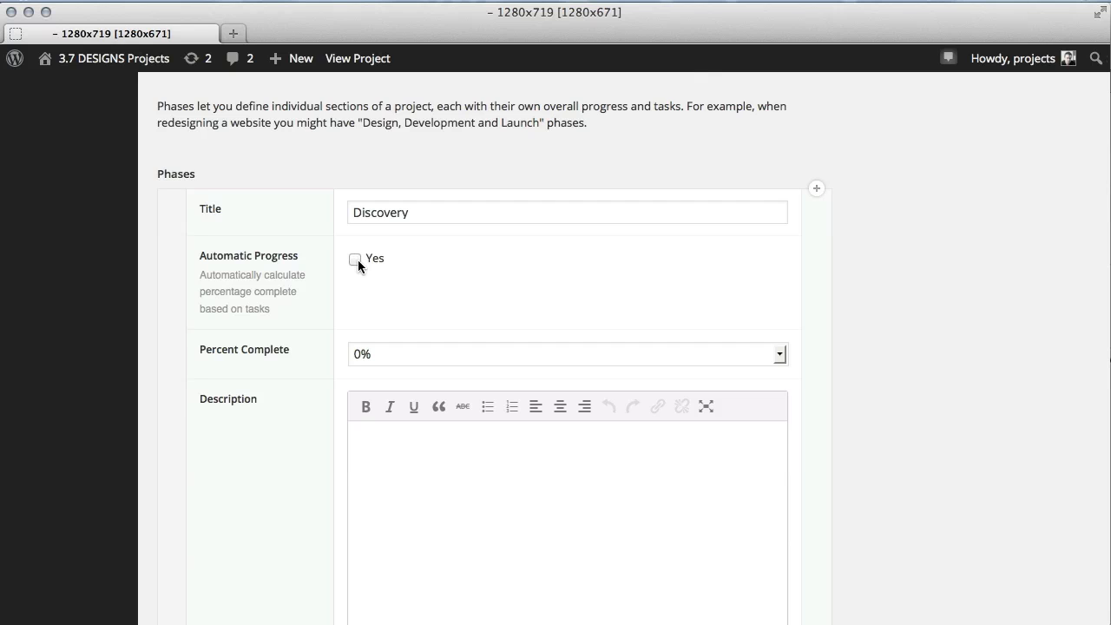
pyautogui.click(886, 3)
pyautogui.click(895, 45)
pyautogui.click(355, 258)
# Paste the placeholder text into the Discovery phase description.
pyautogui.scroll(-1, 233, 306)
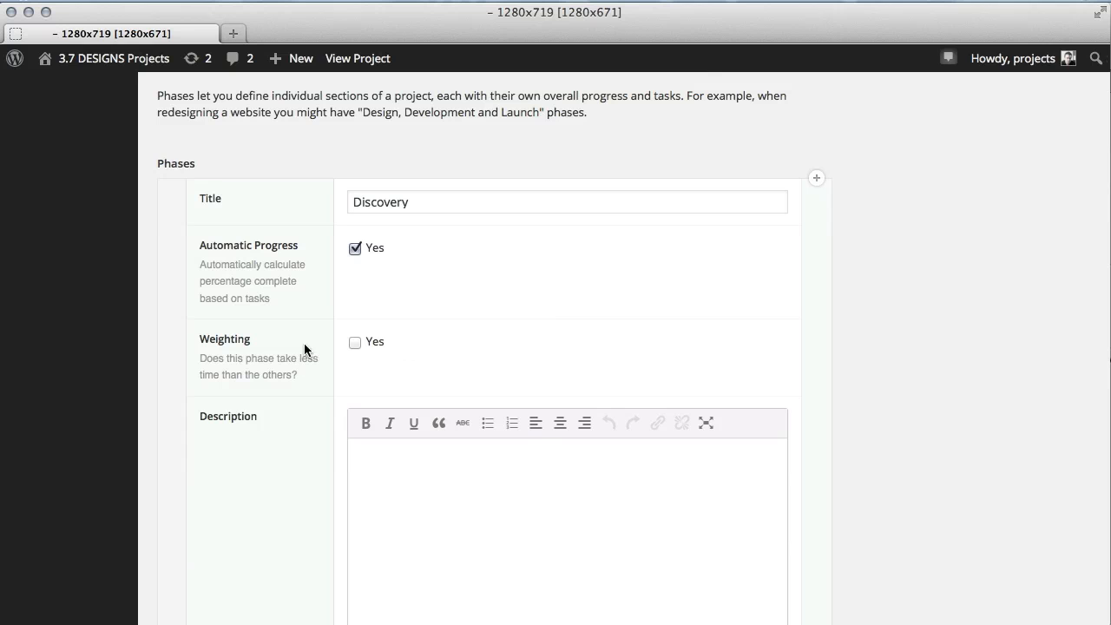
pyautogui.scroll(-1, 513, 452)
pyautogui.click(513, 452)
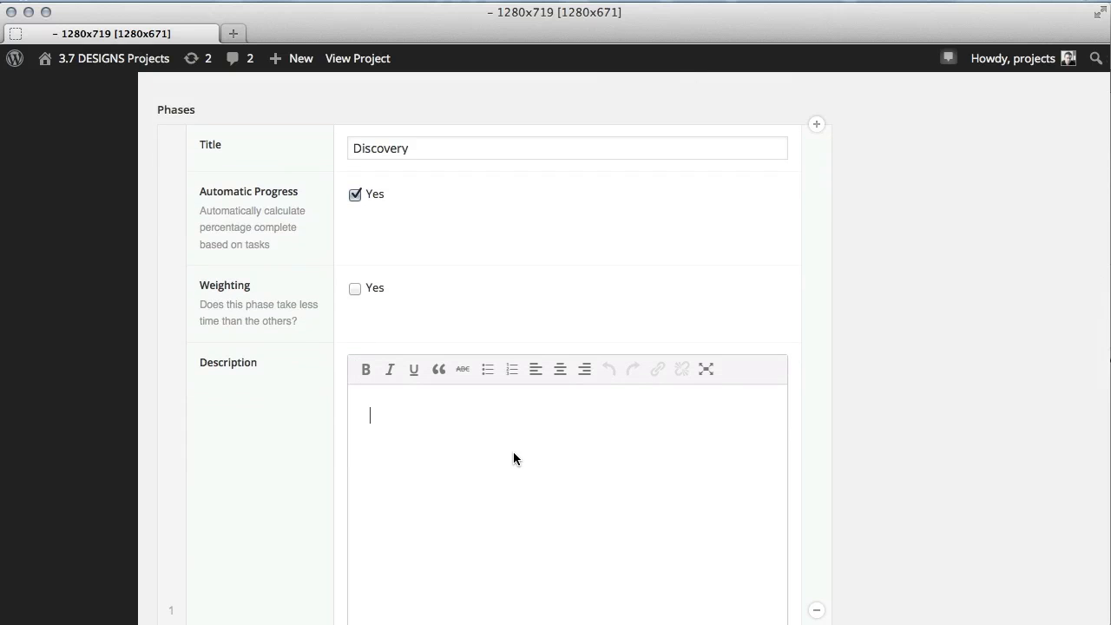
pyautogui.write('Cras justo odio, dapibus ac facilisis in, egestas eget quam. Maecenas sed diam eget risus varius blandit sit amet non magna. Aenean eu leo quam. Pellentesque ornare sem lacinia quam venenatis vestibulum.')
# Set the Discovery task completions to 100%, 75%, 50% and 60% for Kickoff Meeting, Stake Holder Interviews, User Interviews and Strategy Document.
pyautogui.scroll(-5, 513, 452)
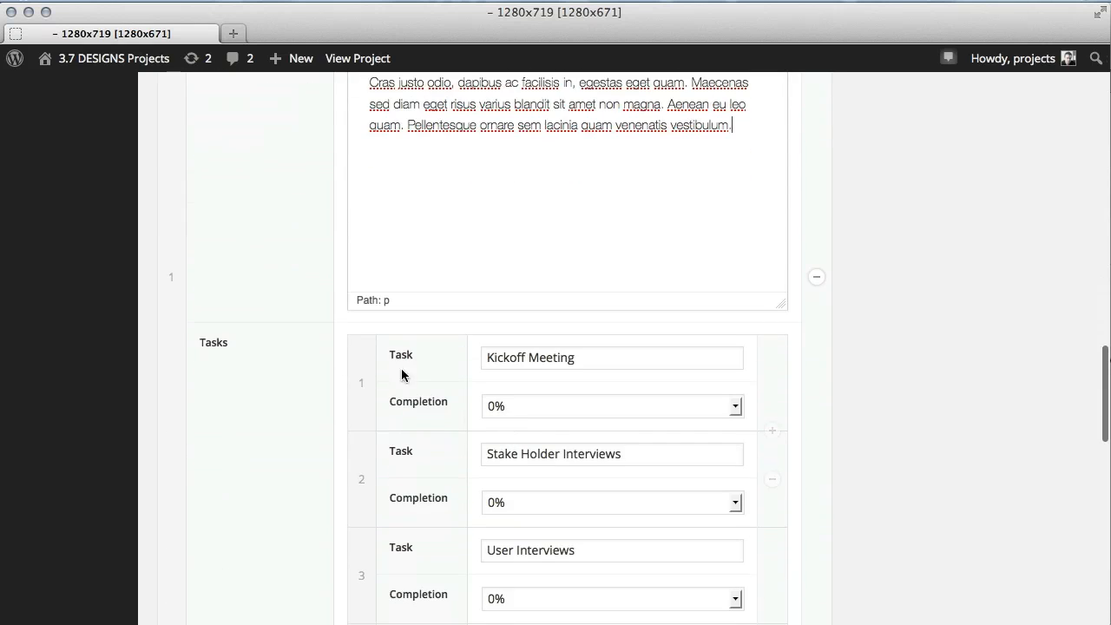
pyautogui.scroll(-1, 527, 290)
pyautogui.scroll(-2, 526, 290)
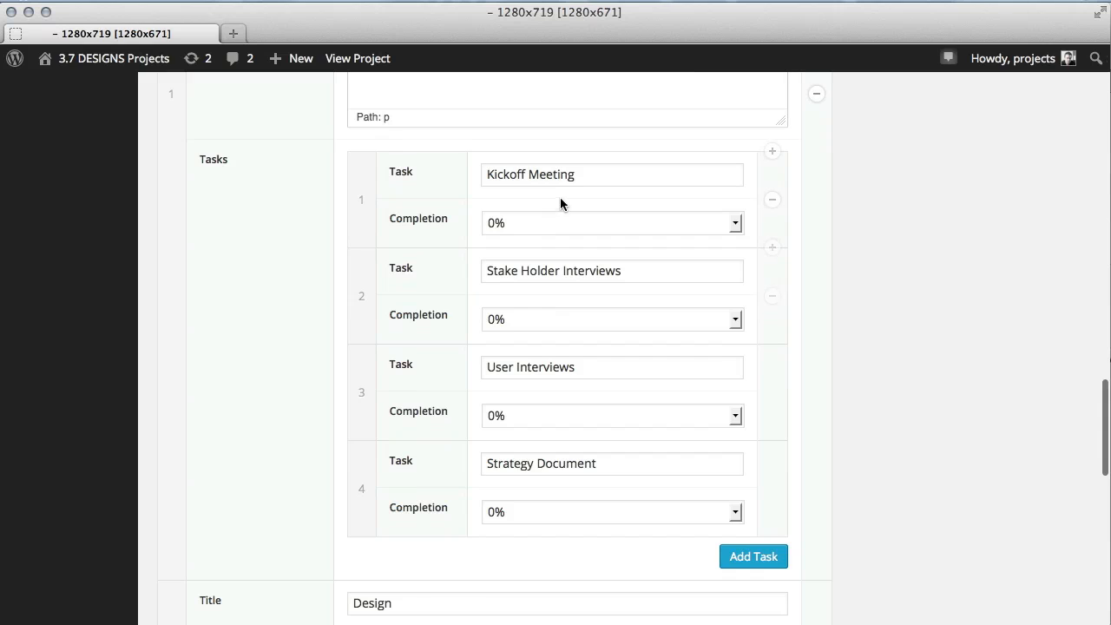
pyautogui.click(547, 230)
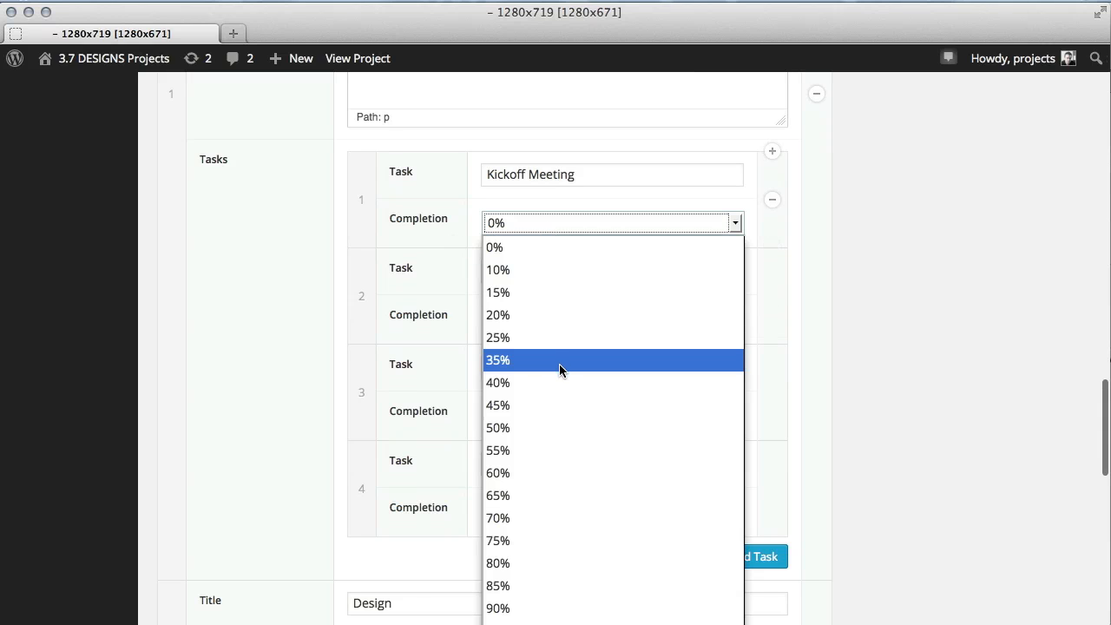
pyautogui.click(552, 426)
pyautogui.click(560, 320)
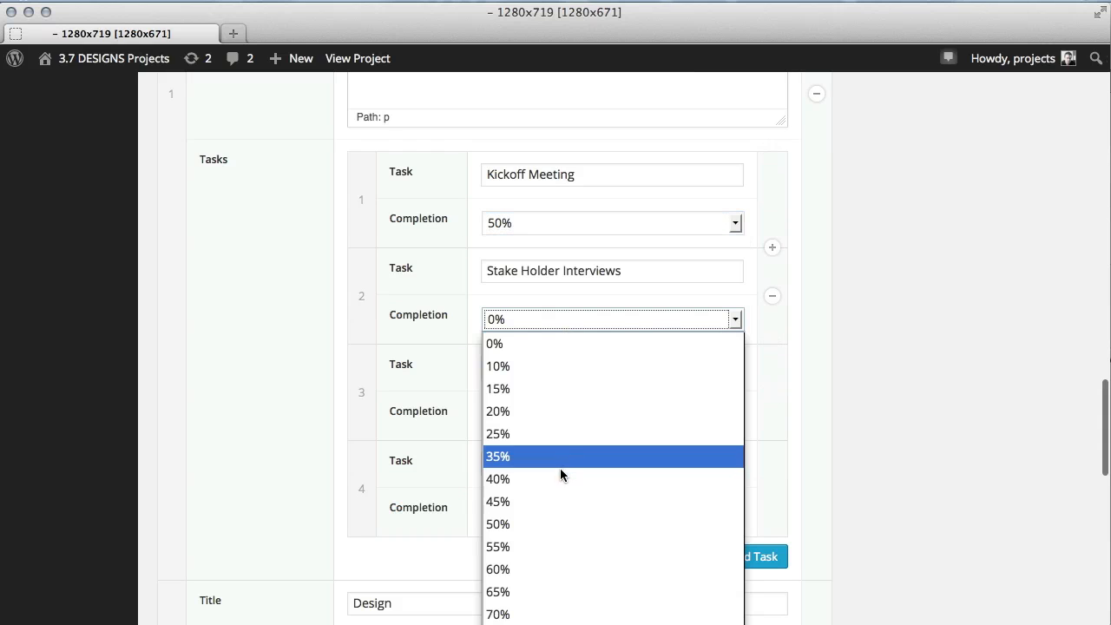
pyautogui.click(556, 624)
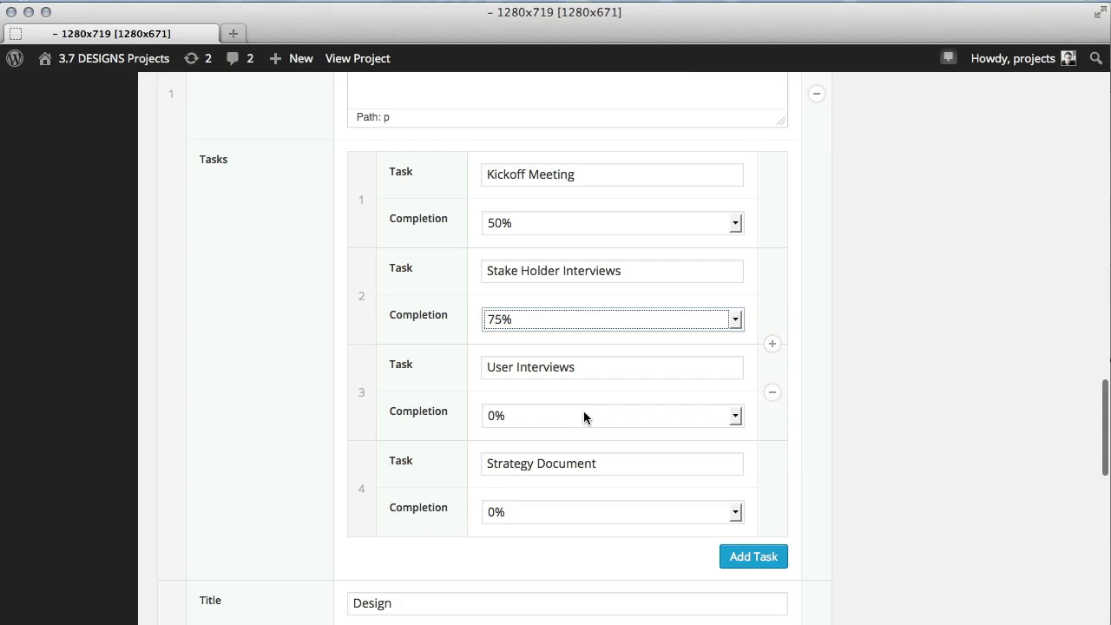
pyautogui.click(583, 411)
pyautogui.click(566, 620)
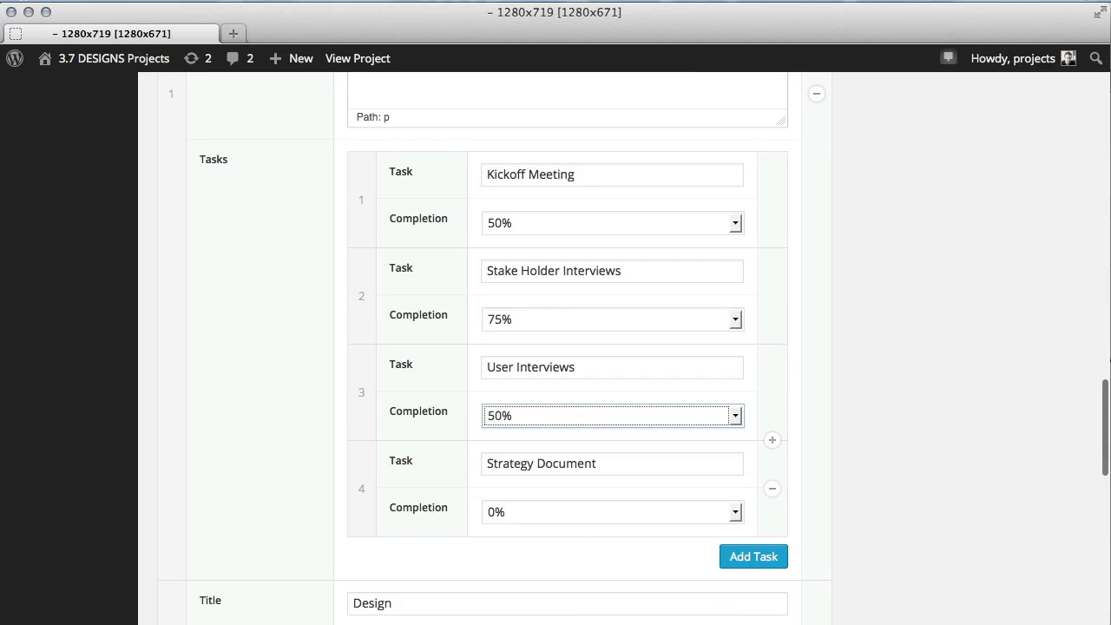
pyautogui.click(576, 511)
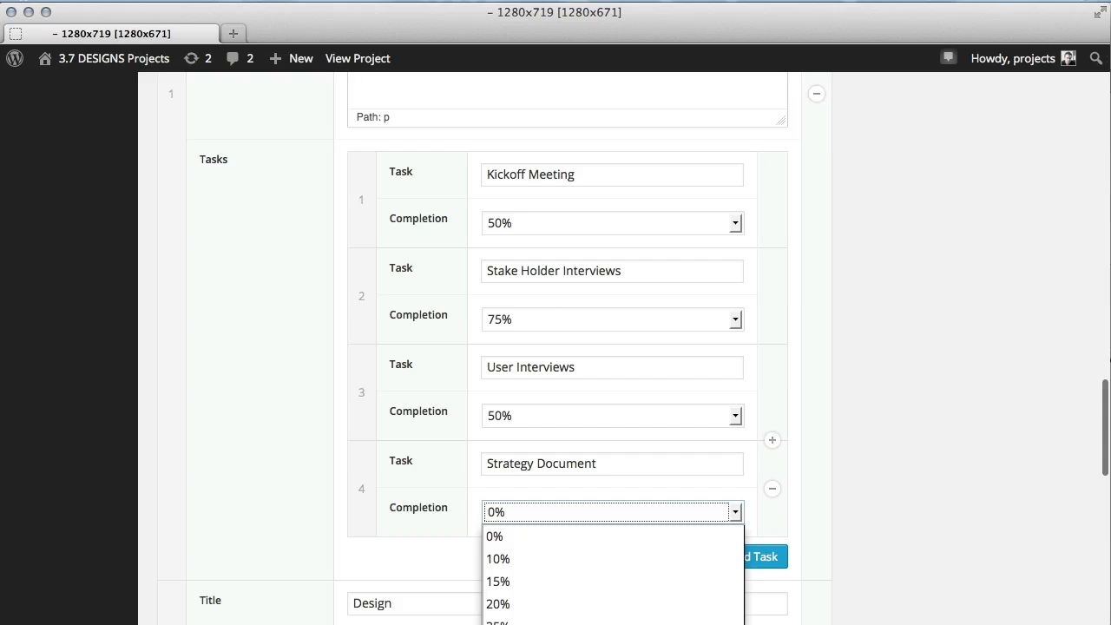
pyautogui.click(564, 623)
pyautogui.click(582, 226)
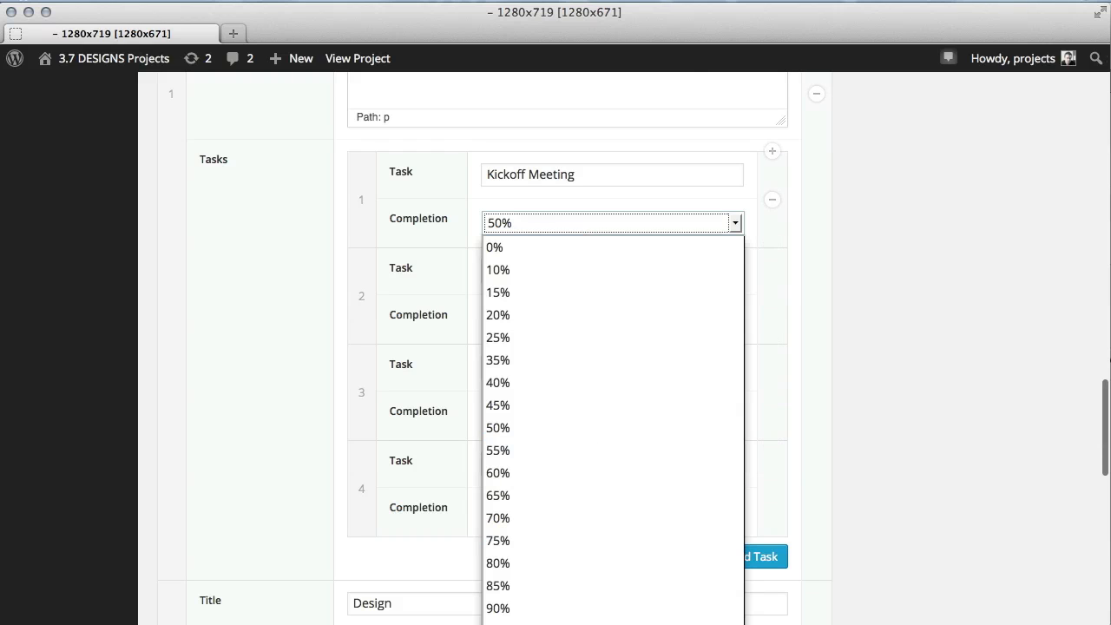
pyautogui.click(521, 624)
# Add a fifth Discovery task named Review Strategy.
pyautogui.click(752, 557)
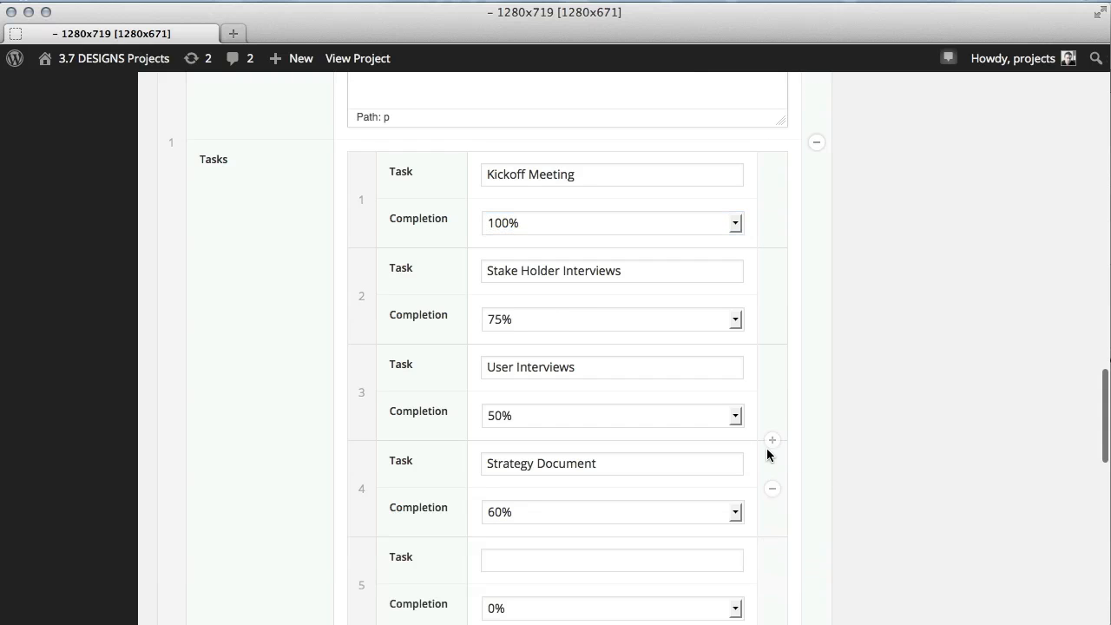
pyautogui.scroll(-3, 695, 425)
pyautogui.click(647, 428)
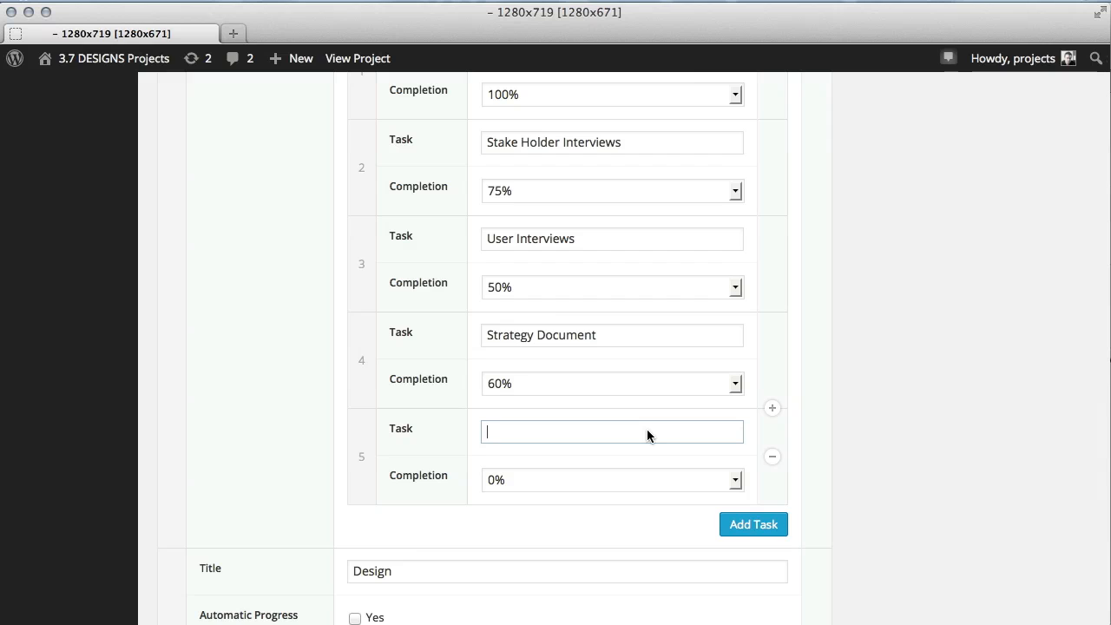
pyautogui.write('Review Strategy')
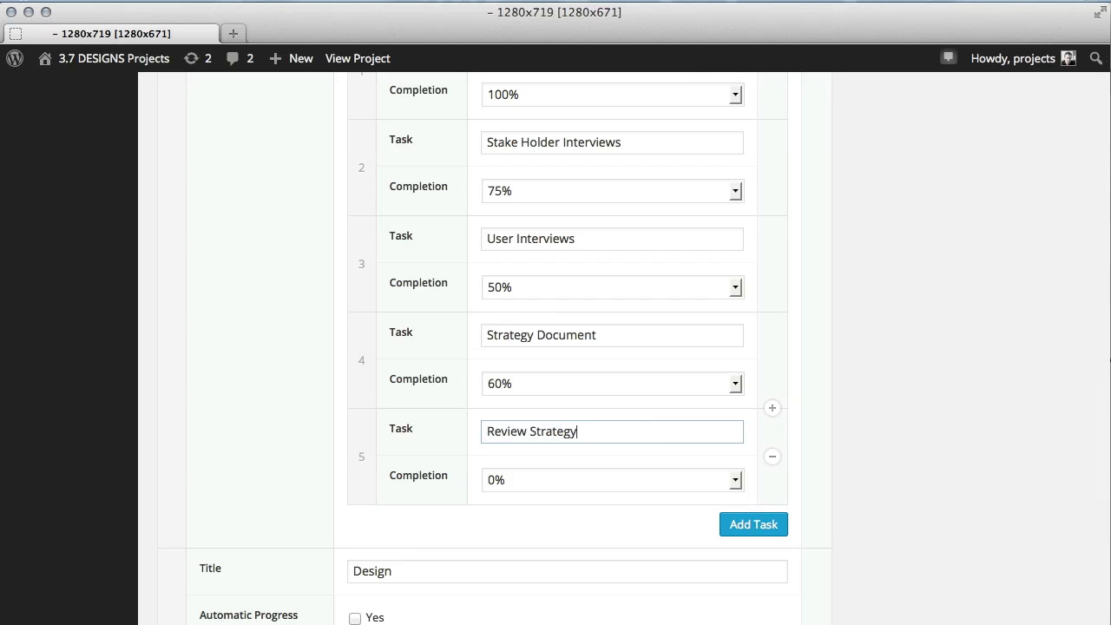
pyautogui.write(' Document')
# Enable Automatic Progress for the Design phase and paste the placeholder text into its description.
pyautogui.scroll(-5, 498, 400)
pyautogui.click(382, 297)
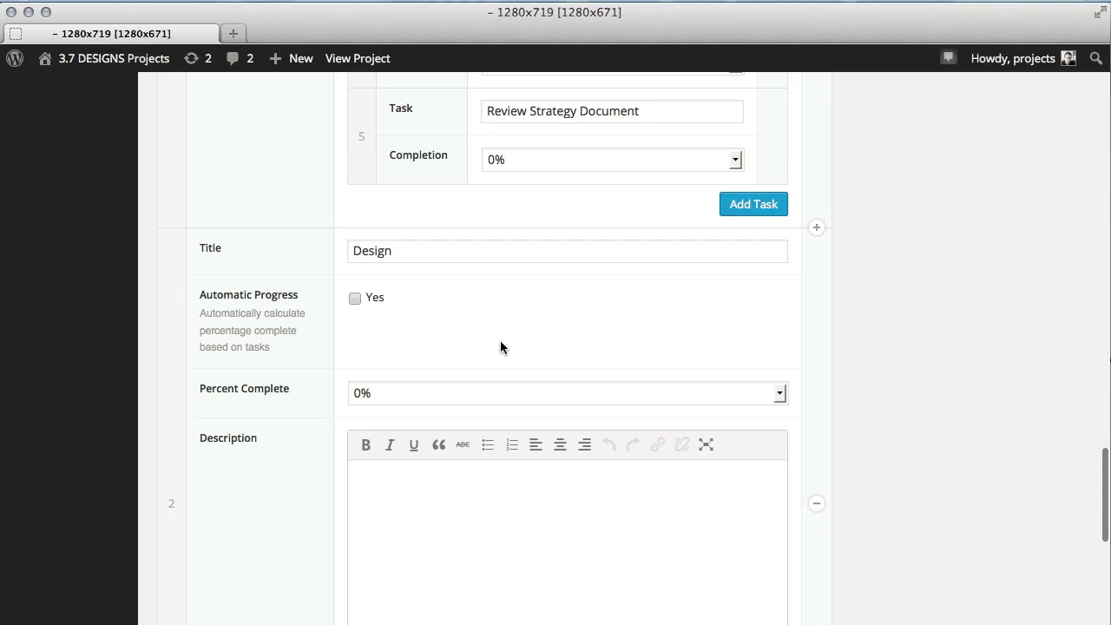
pyautogui.scroll(-3, 502, 342)
pyautogui.click(419, 290)
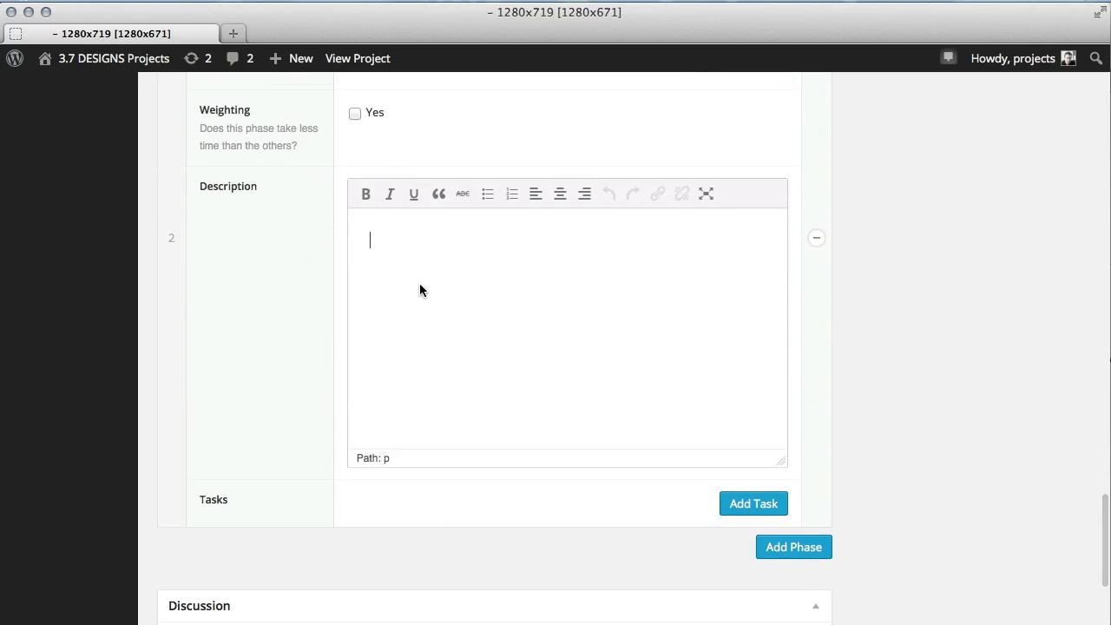
pyautogui.write('Cras justo odio, dapibus ac facilisis in, egestas eget quam. Maecenas sed diam eget risus varius blandit sit amet non magna. Aenean eu leo quam. Pellentesque ornare sem lacinia quam venenatis vestibulum.')
# Add two Design phase tasks named Style Tiles and Wireframes.
pyautogui.scroll(-1, 519, 338)
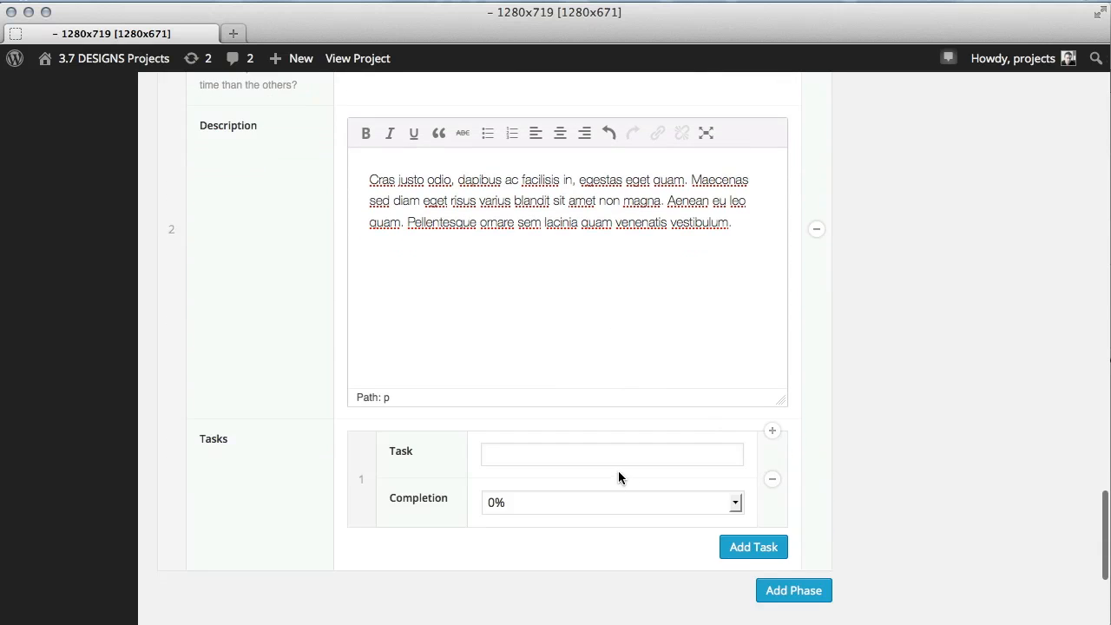
pyautogui.scroll(-2, 599, 391)
pyautogui.click(582, 307)
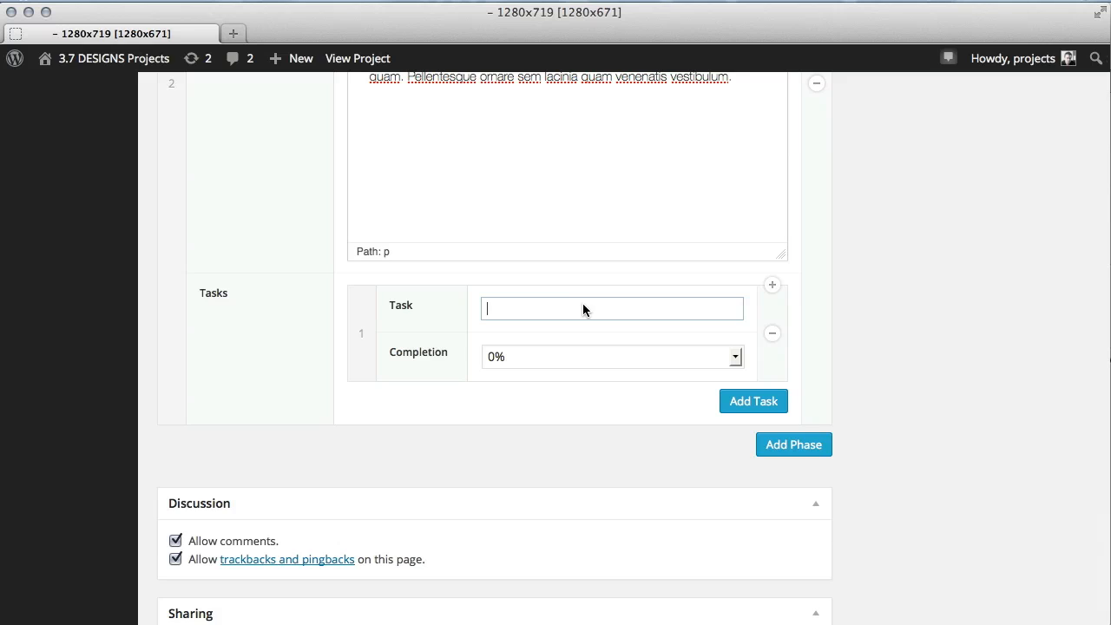
pyautogui.write('Style Tiles')
pyautogui.click(724, 404)
pyautogui.click(664, 396)
pyautogui.write('Wireframes')
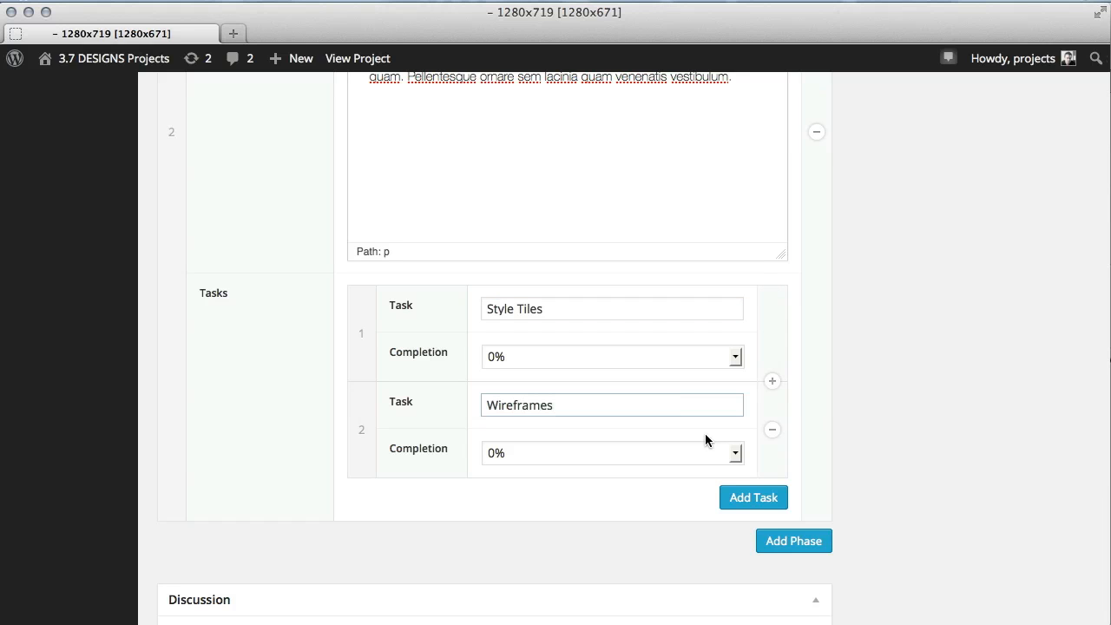
# Add a third Design task named Interactive Prototype.
pyautogui.click(730, 497)
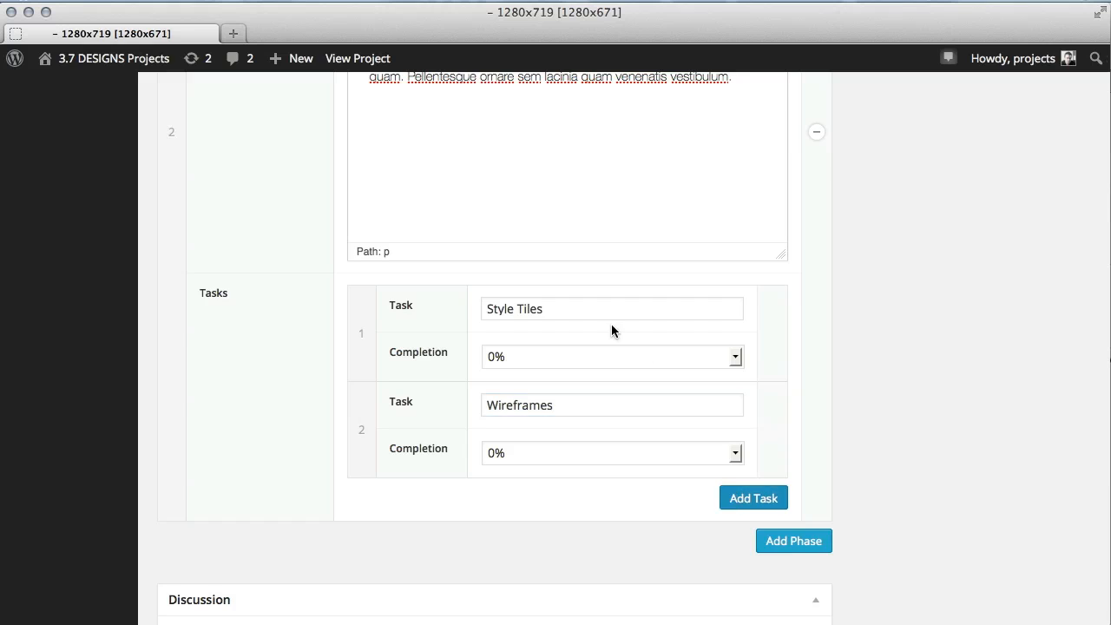
pyautogui.scroll(-3, 611, 347)
pyautogui.click(607, 372)
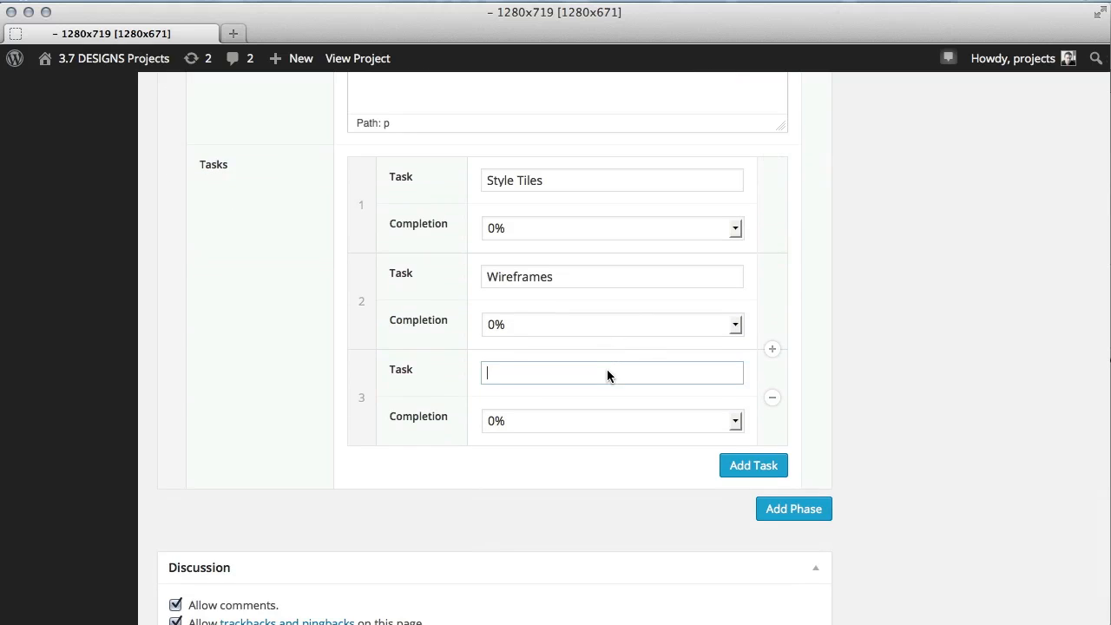
pyautogui.write('D')
pyautogui.press('BackSpace')
pyautogui.write('Interactive Prototype')
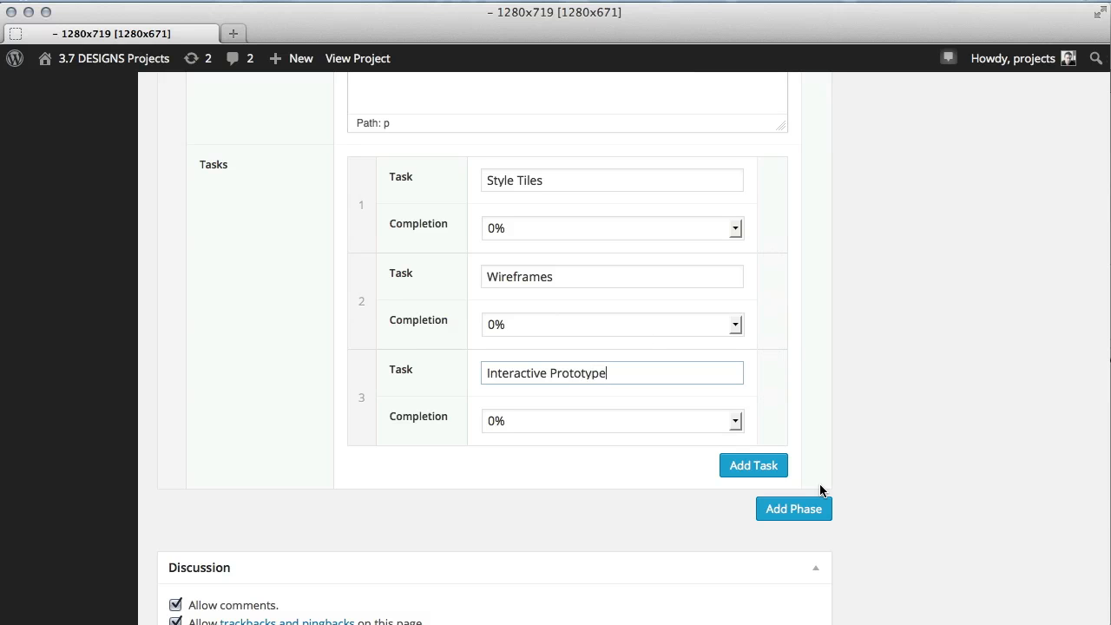
pyautogui.scroll(-2, 815, 486)
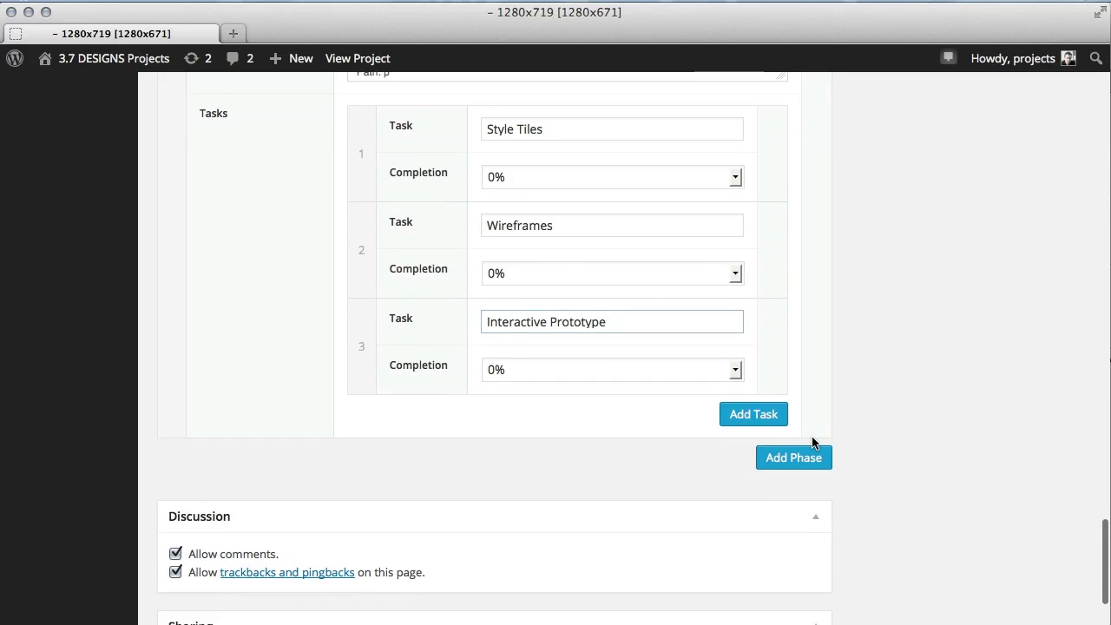
# Add a third phase titled Development and enable its Automatic Progress.
pyautogui.click(809, 456)
pyautogui.scroll(-8, 917, 297)
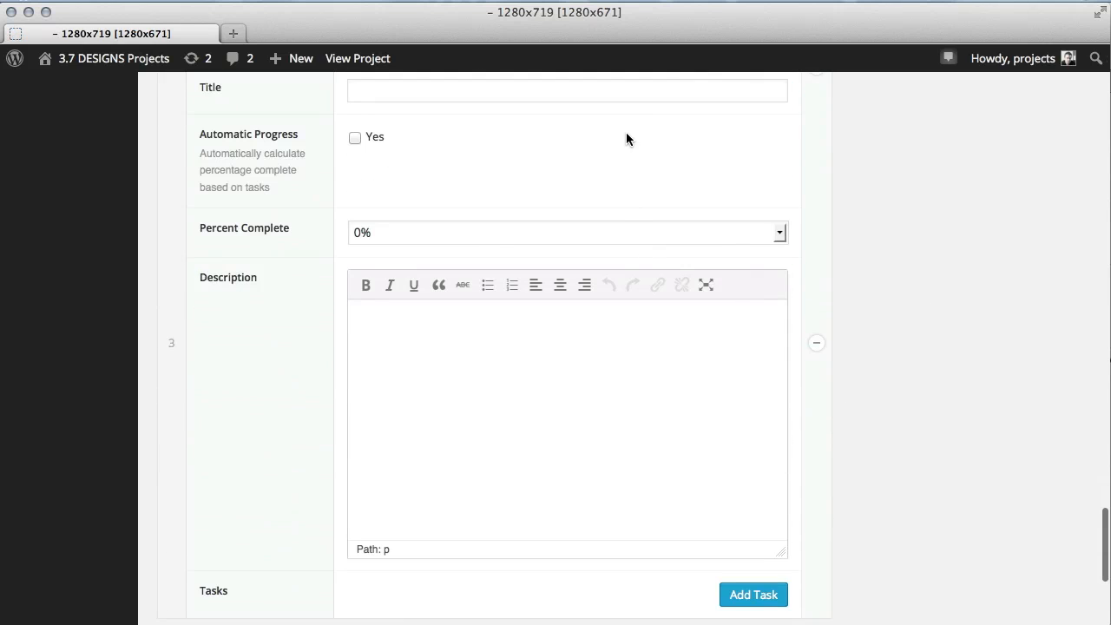
pyautogui.click(626, 95)
pyautogui.write('Development')
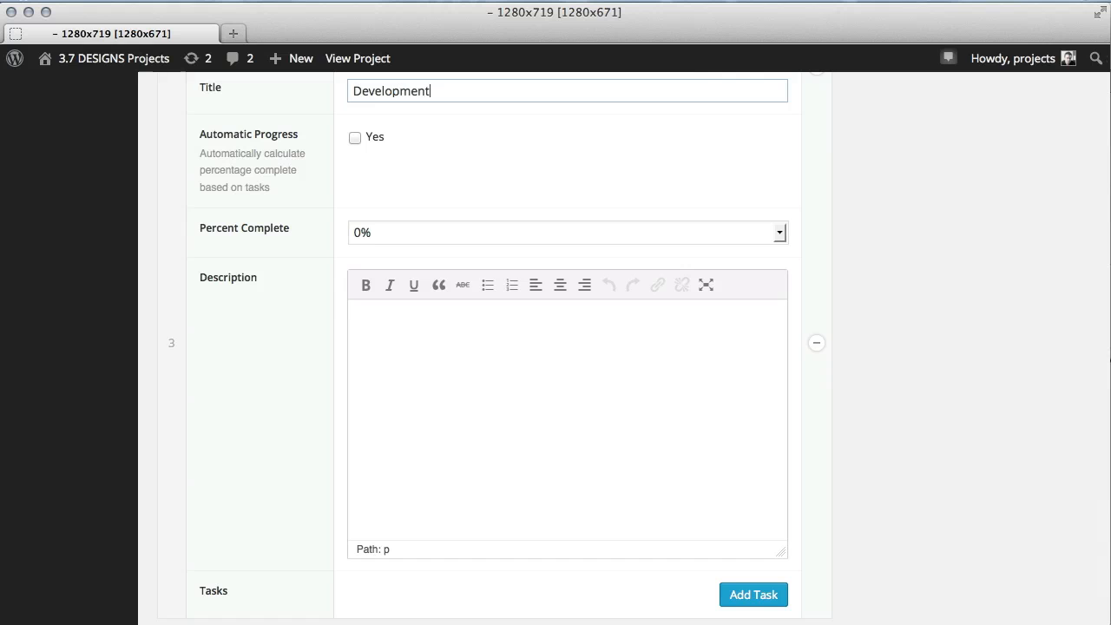
pyautogui.click(355, 137)
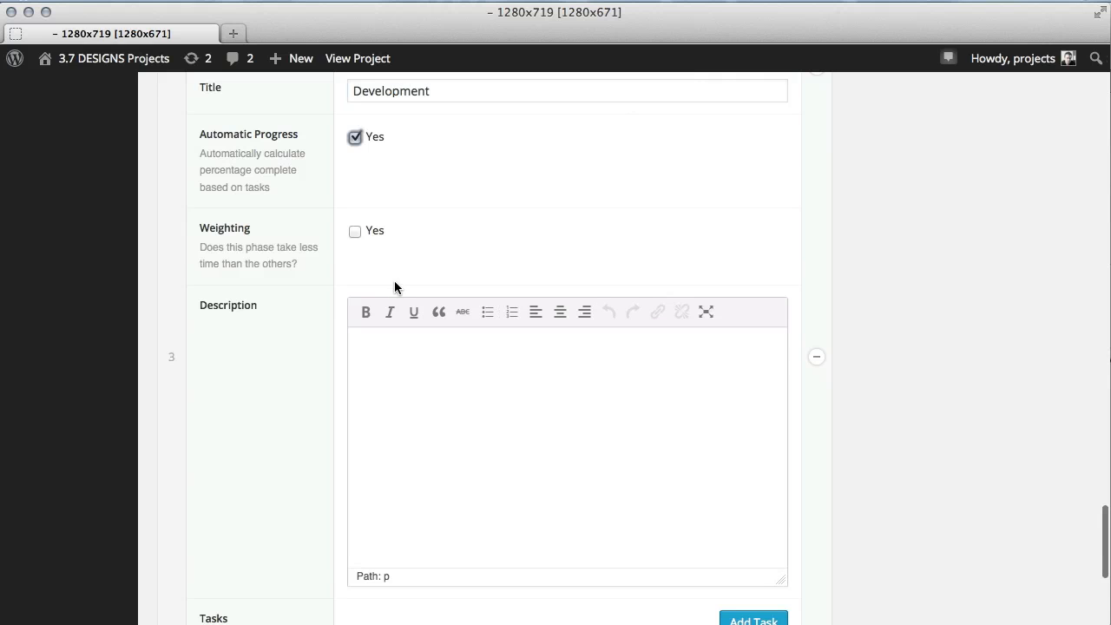
# Paste the placeholder text into the Development phase description.
pyautogui.click(429, 382)
pyautogui.write('Cras justo odio, dapibus ac facilisis in, egestas eget quam. Maecenas sed diam eget risus varius blandit sit amet non magna. Aenean eu leo quam. Pellentesque ornare sem lacinia quam venenatis vestibulum.')
pyautogui.scroll(-5, 528, 388)
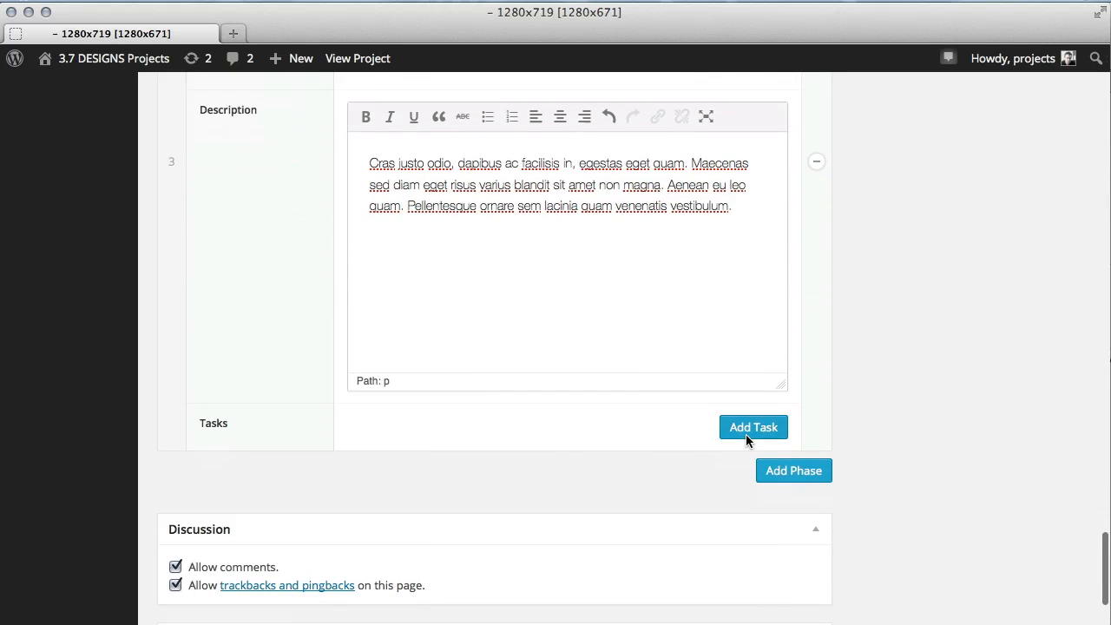
# Add a Development task named Stagging Server with 50% completion.
pyautogui.click(746, 428)
pyautogui.click(636, 447)
pyautogui.write('Stag')
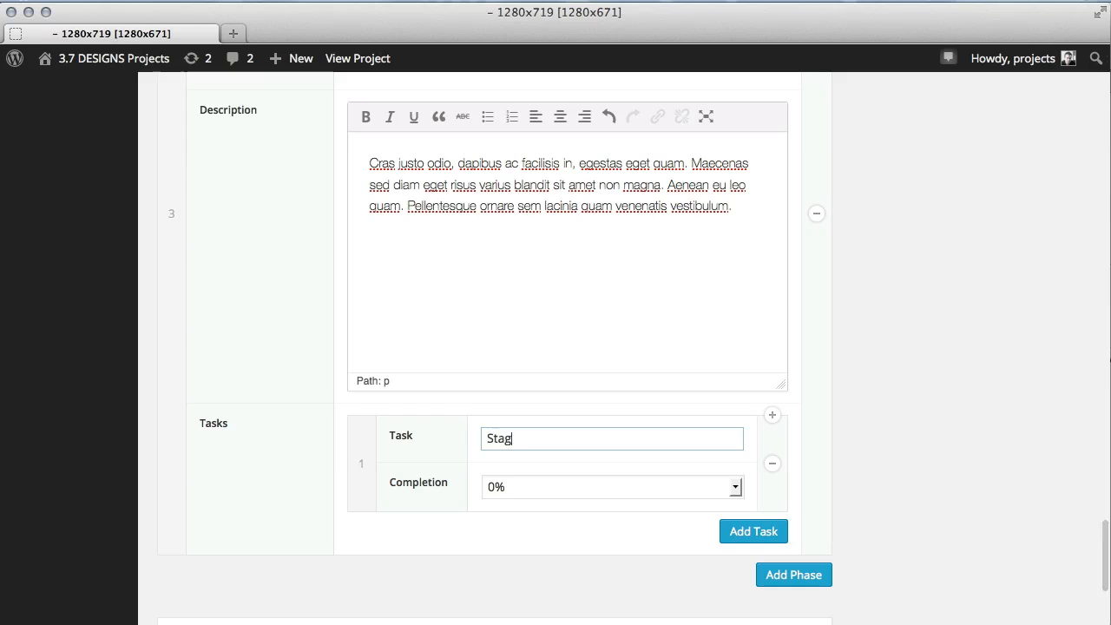
pyautogui.write('ging Ser')
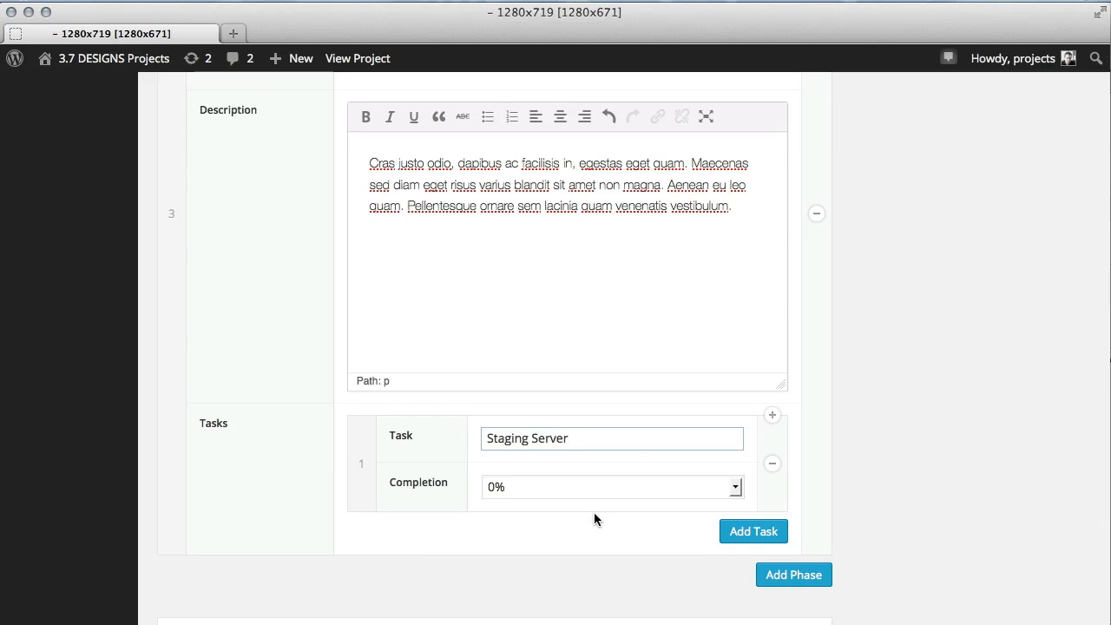
pyautogui.write('ver')
pyautogui.click(511, 439)
pyautogui.write('g')
pyautogui.click(520, 486)
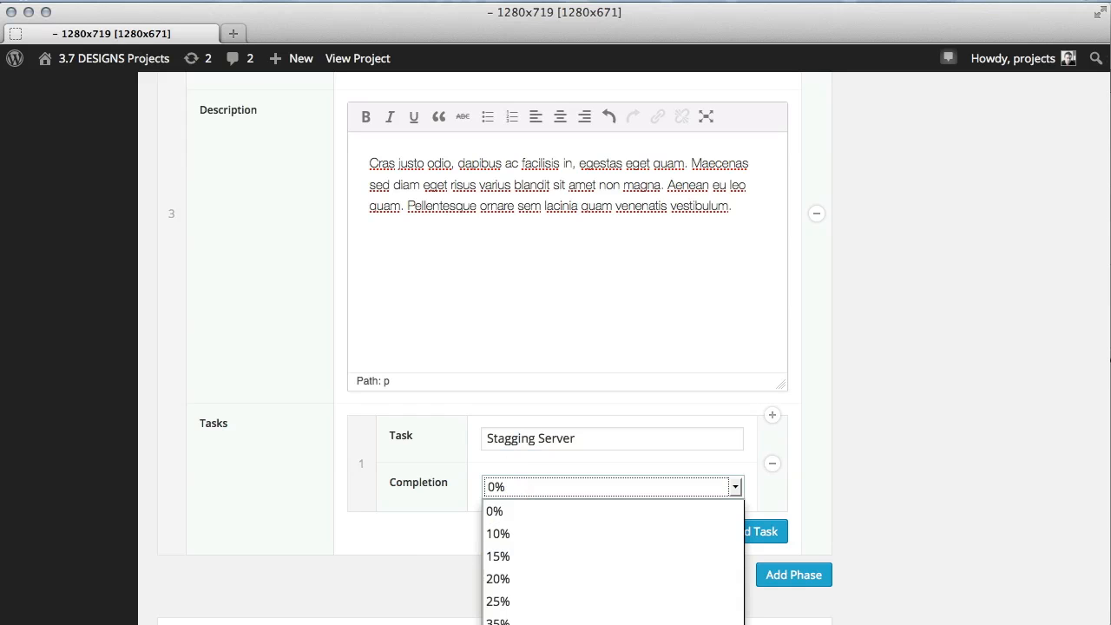
pyautogui.click(520, 624)
# Add a second task row and rename the first Development task to Dev Server.
pyautogui.click(753, 540)
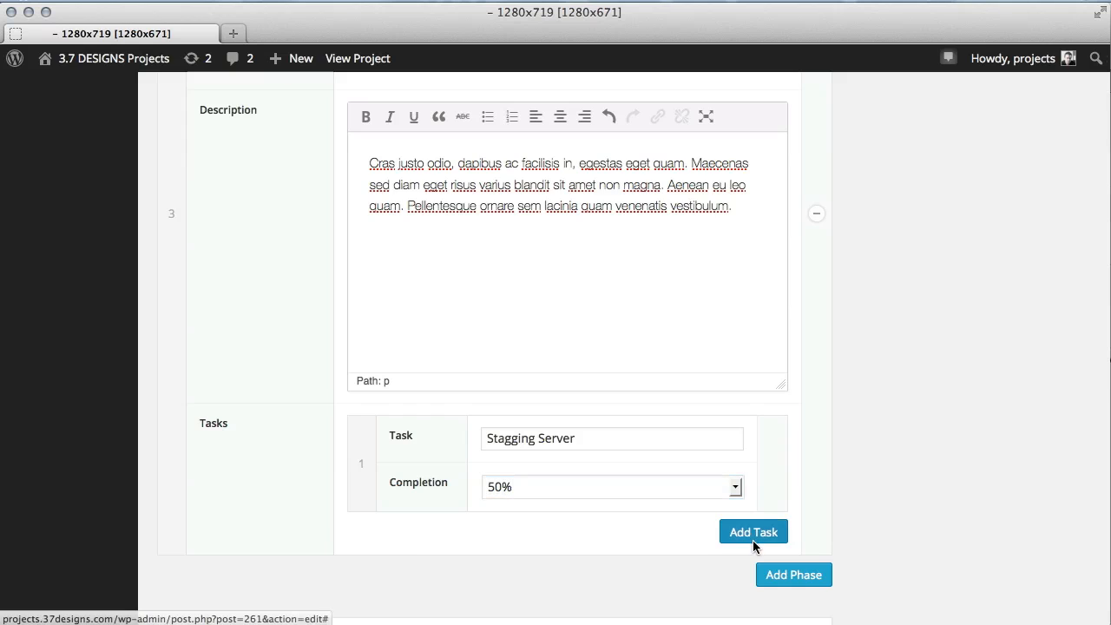
pyautogui.scroll(-2, 737, 497)
pyautogui.doubleClick(536, 302)
pyautogui.write('De3v')
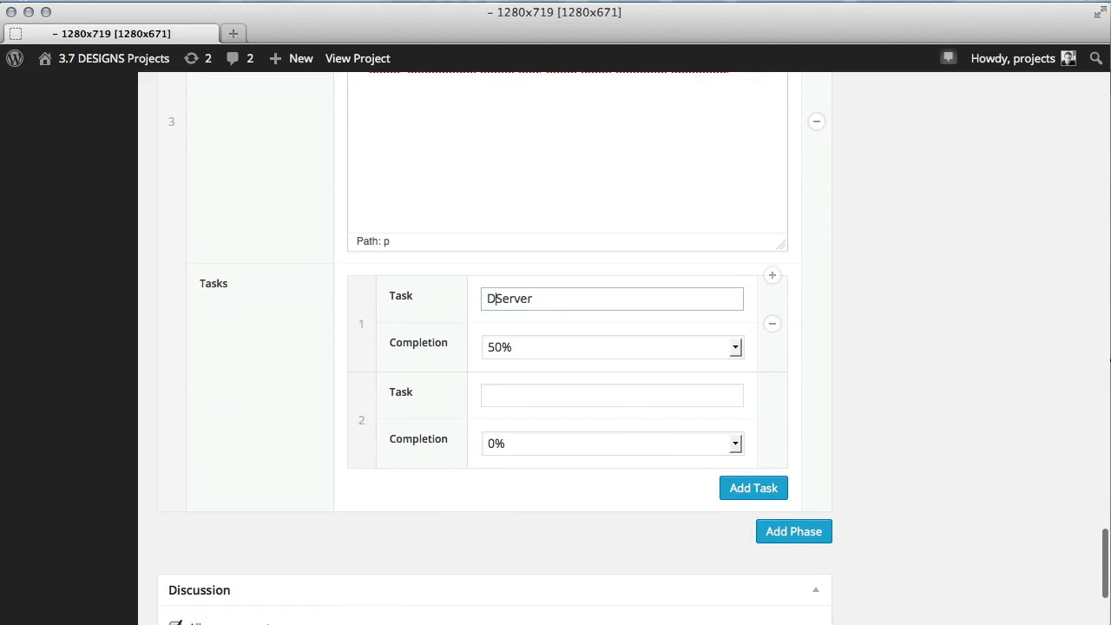
pyautogui.press('BackSpace')
pyautogui.press('BackSpace')
pyautogui.press('BackSpace')
pyautogui.write('v')
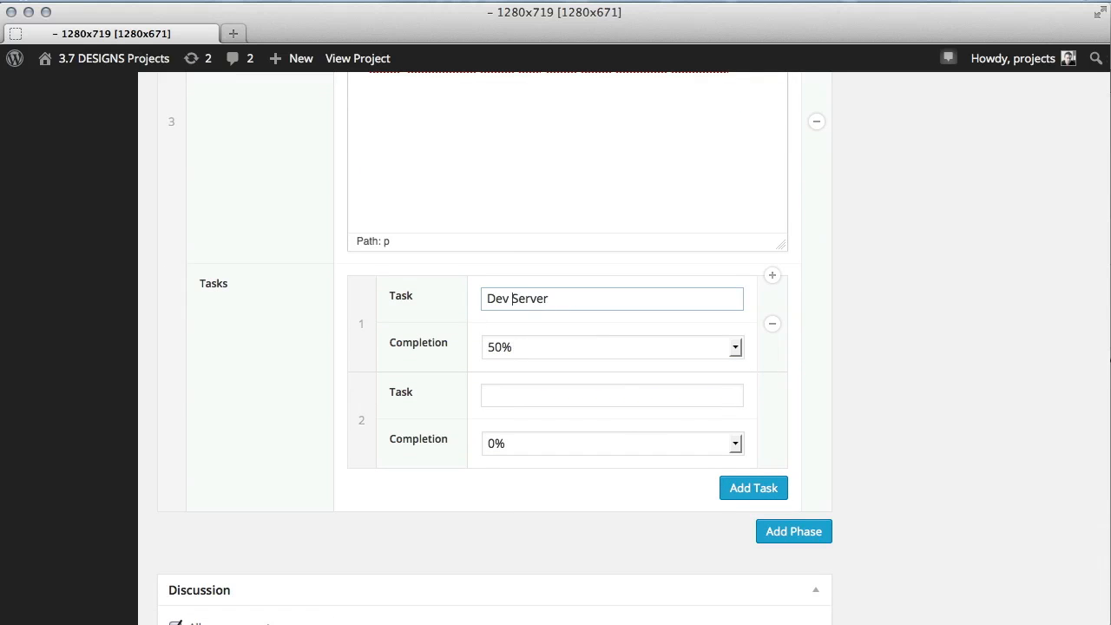
# Name the second Development task Setup GIT and add another task row.
pyautogui.press('Tab')
pyautogui.press('Tab')
pyautogui.scroll(-1, 588, 338)
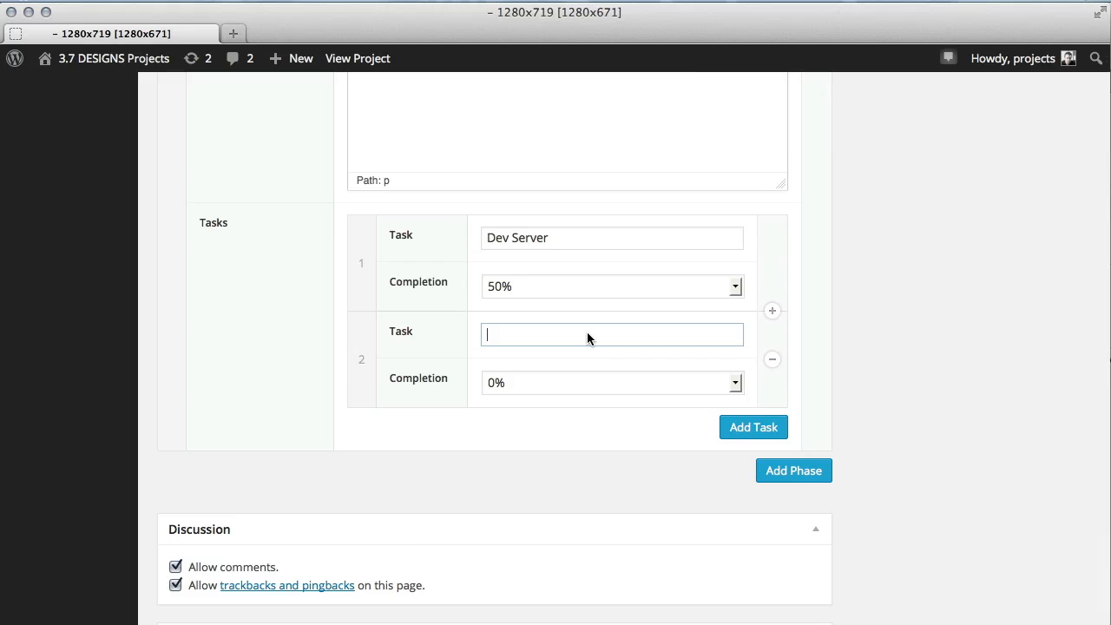
pyautogui.write('Setup GIT')
pyautogui.click(754, 427)
# Name the third Development task Etc and set its completion to 60%.
pyautogui.scroll(-2, 610, 393)
pyautogui.click(607, 298)
pyautogui.write('Et')
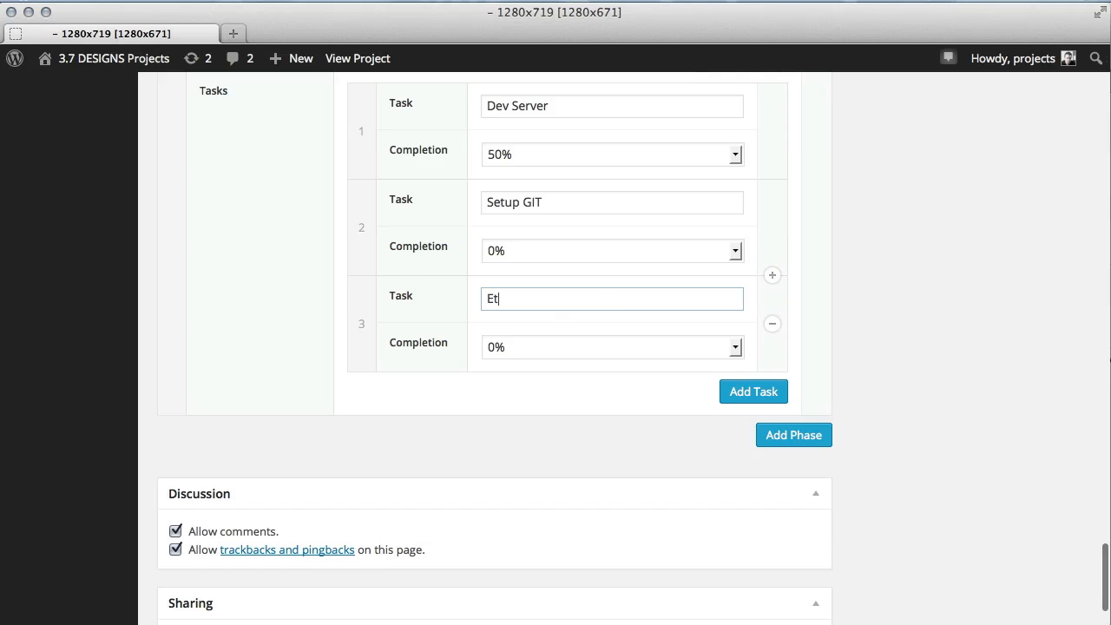
pyautogui.write('c')
pyautogui.click(601, 347)
pyautogui.click(757, 519)
pyautogui.press('6')
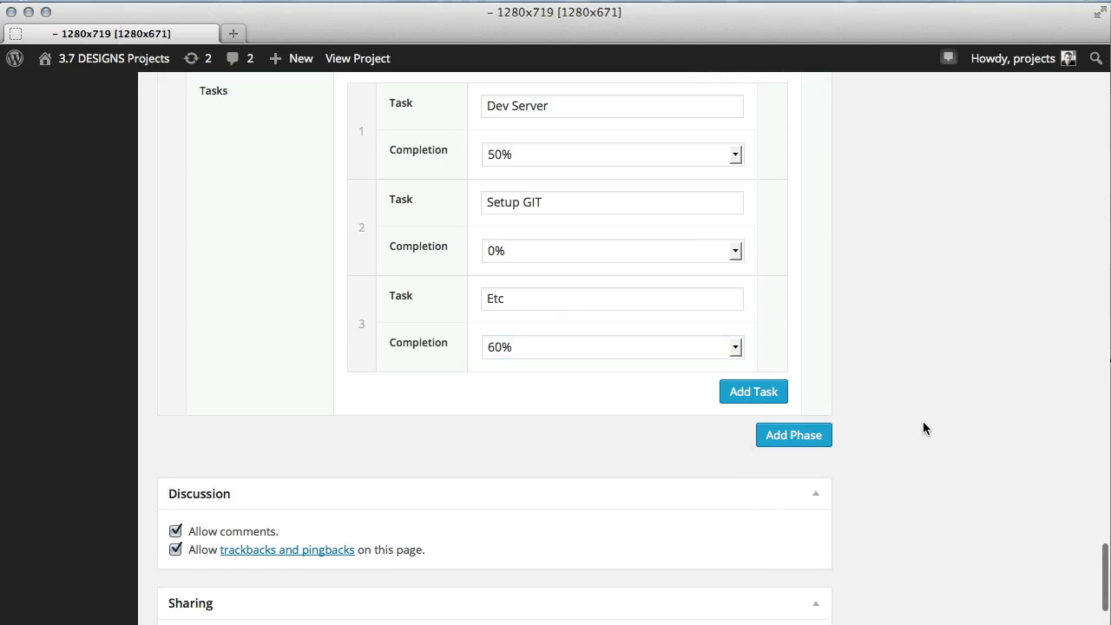
# Publish the Logo Redesign project.
pyautogui.scroll(-3, 923, 421)
pyautogui.scroll(10, 922, 421)
pyautogui.scroll(15, 923, 420)
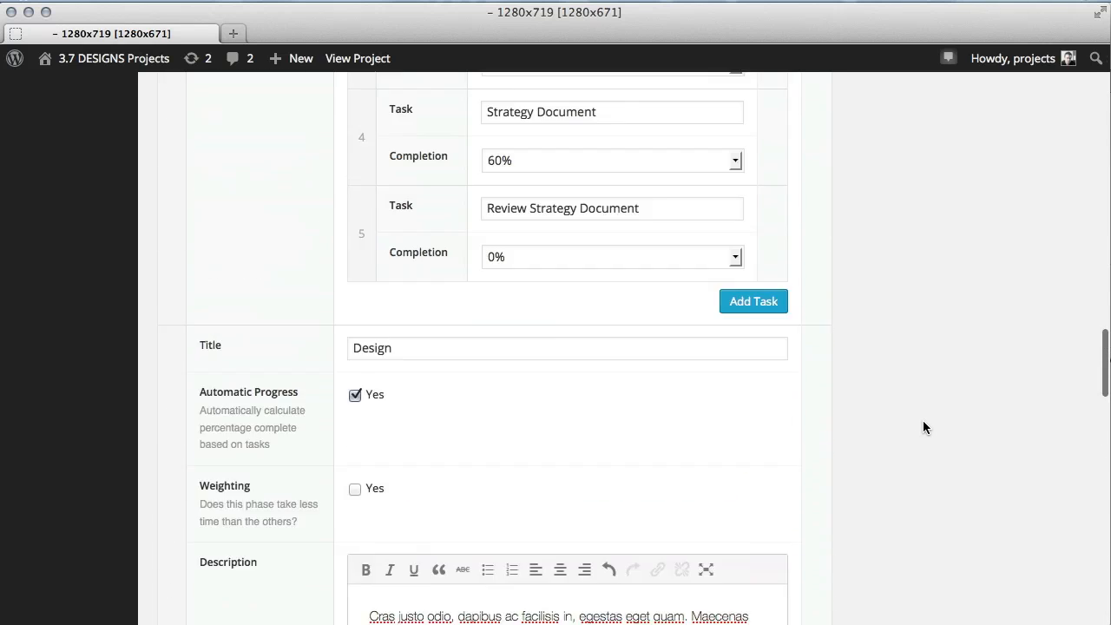
pyautogui.click(1033, 336)
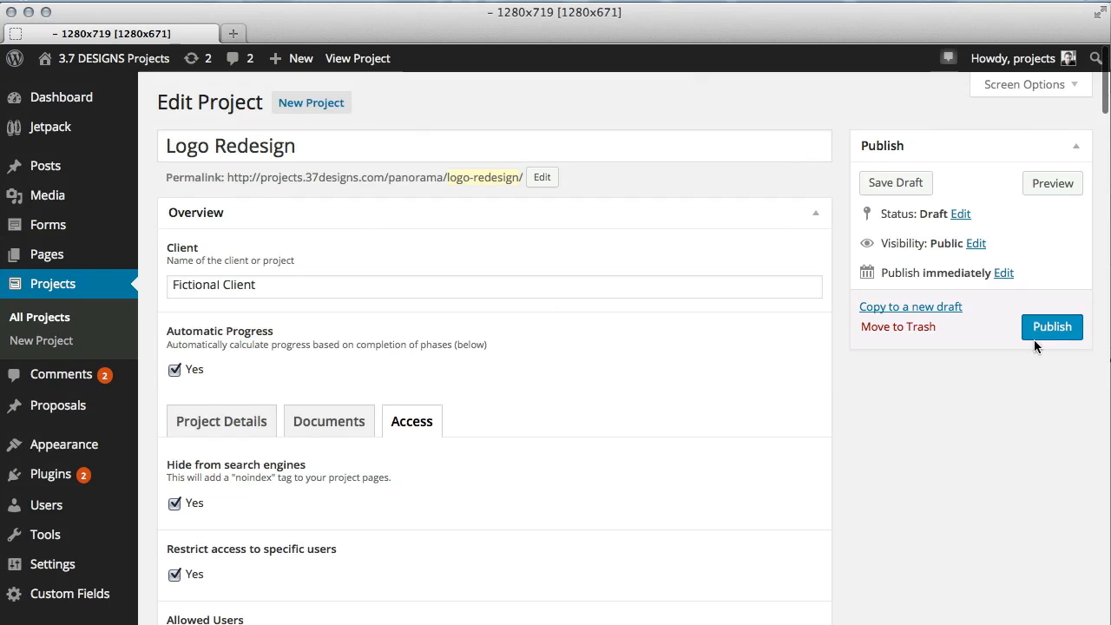
pyautogui.scroll(-3, 969, 469)
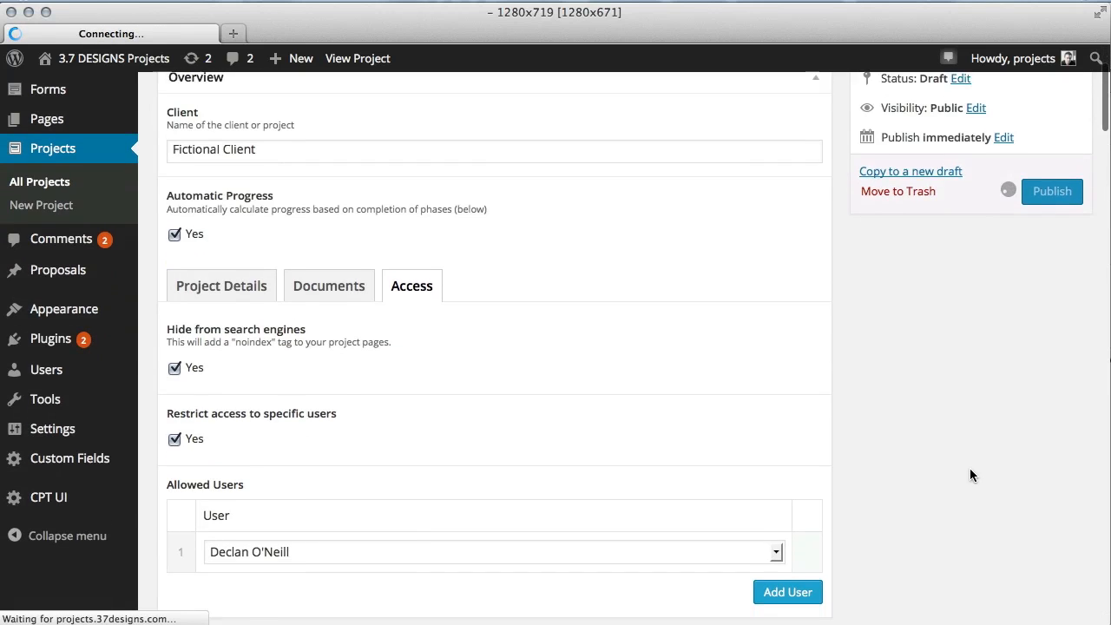
pyautogui.scroll(3, 970, 473)
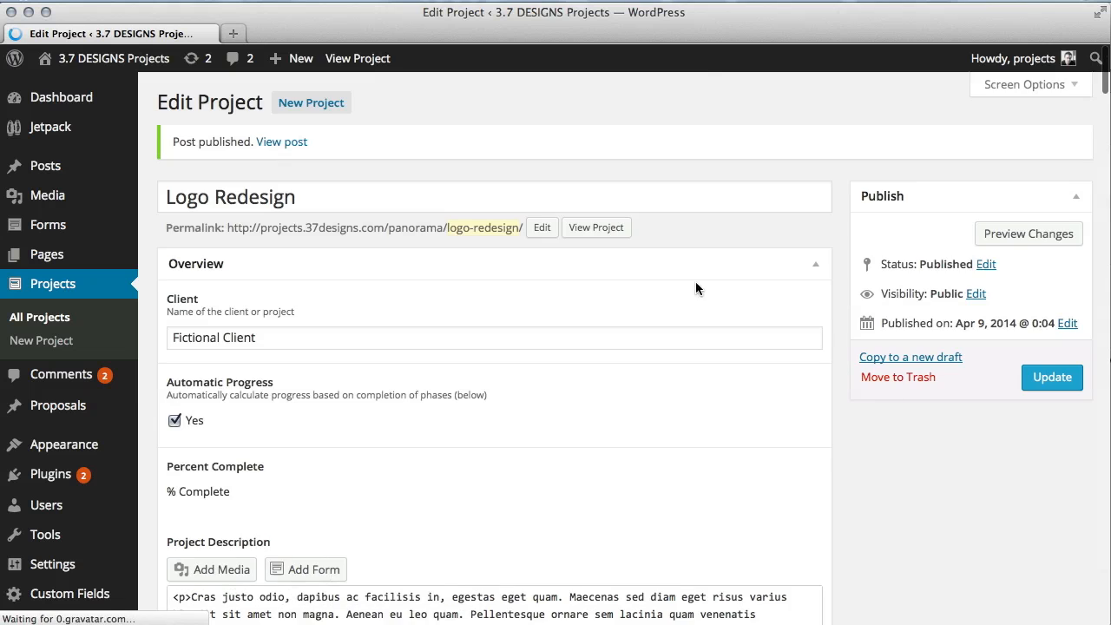
# Open the published project page and review its billing milestones, phase progress and task bars.
pyautogui.click(274, 139)
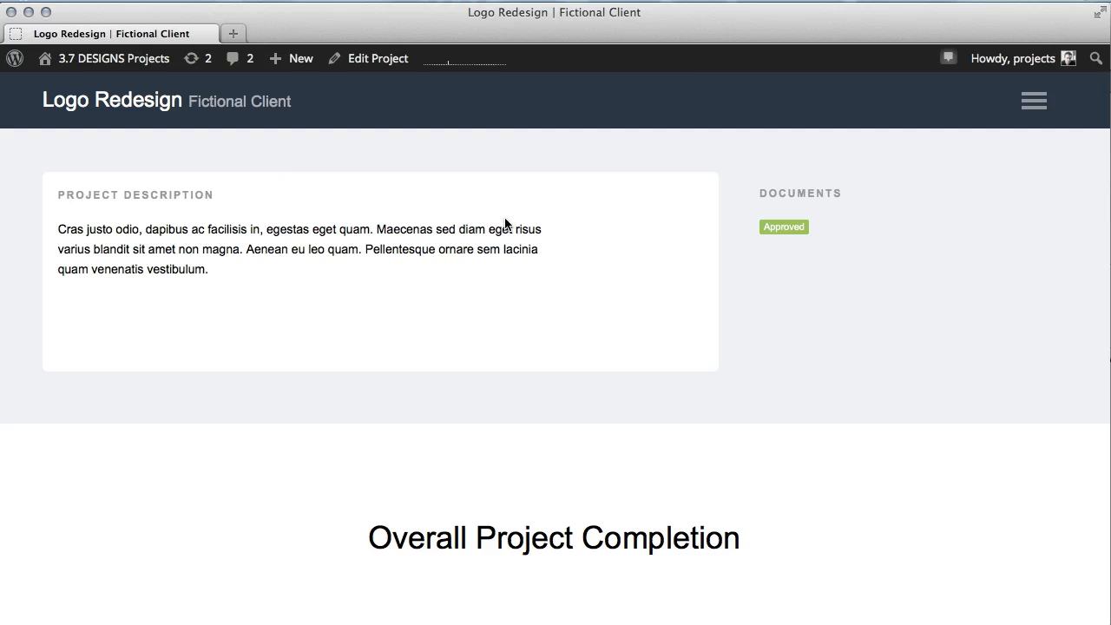
pyautogui.scroll(-5, 505, 224)
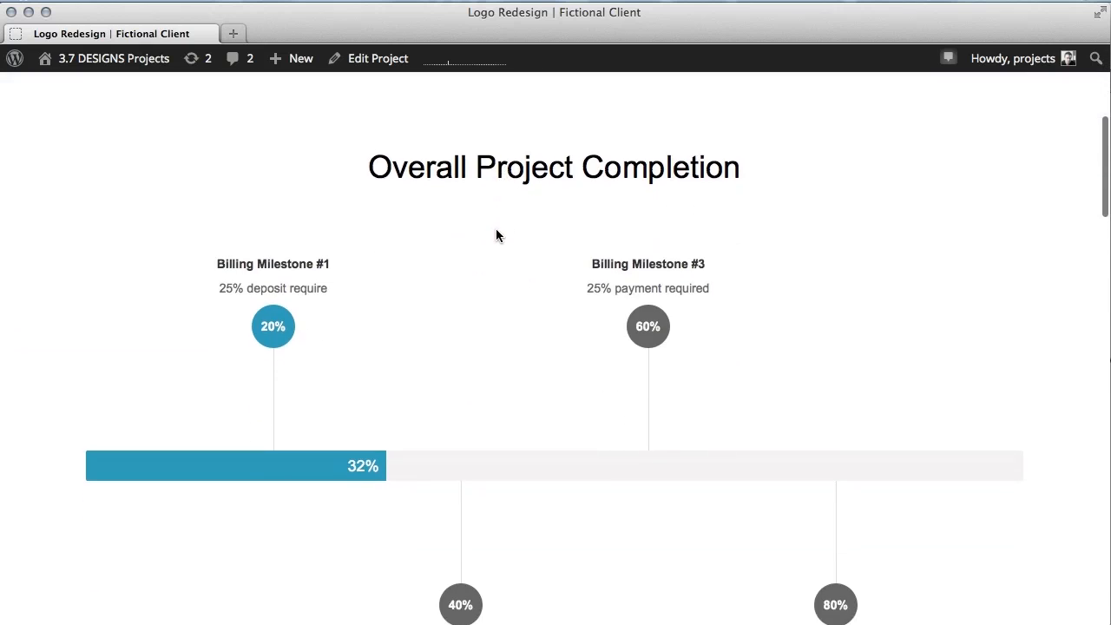
pyautogui.scroll(-3, 496, 231)
pyautogui.scroll(3, 285, 248)
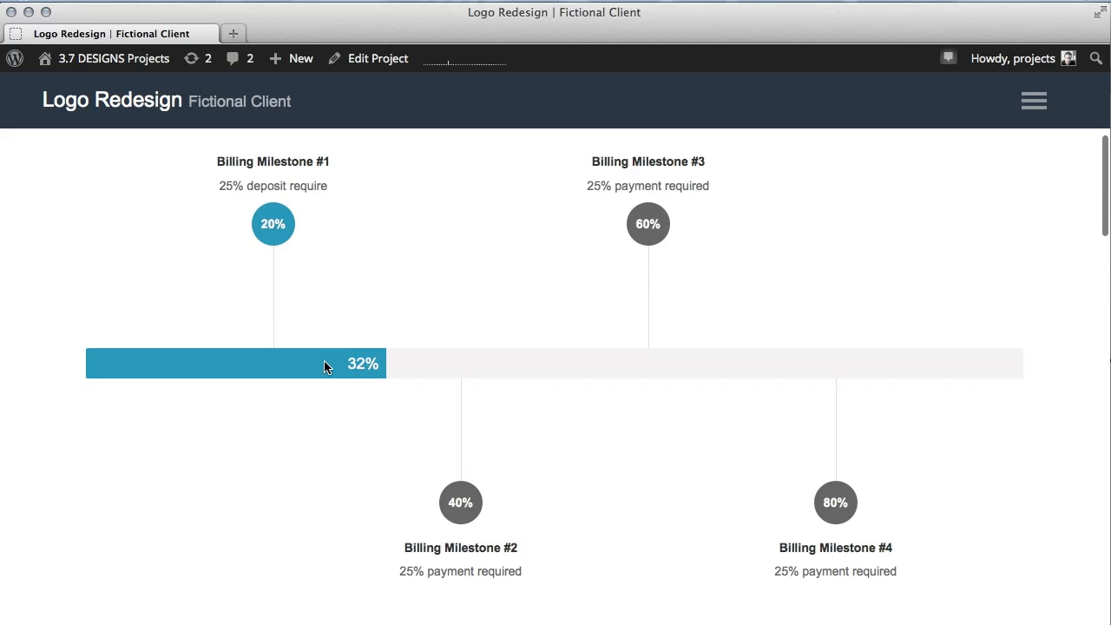
pyautogui.scroll(-2, 442, 375)
pyautogui.scroll(-8, 442, 379)
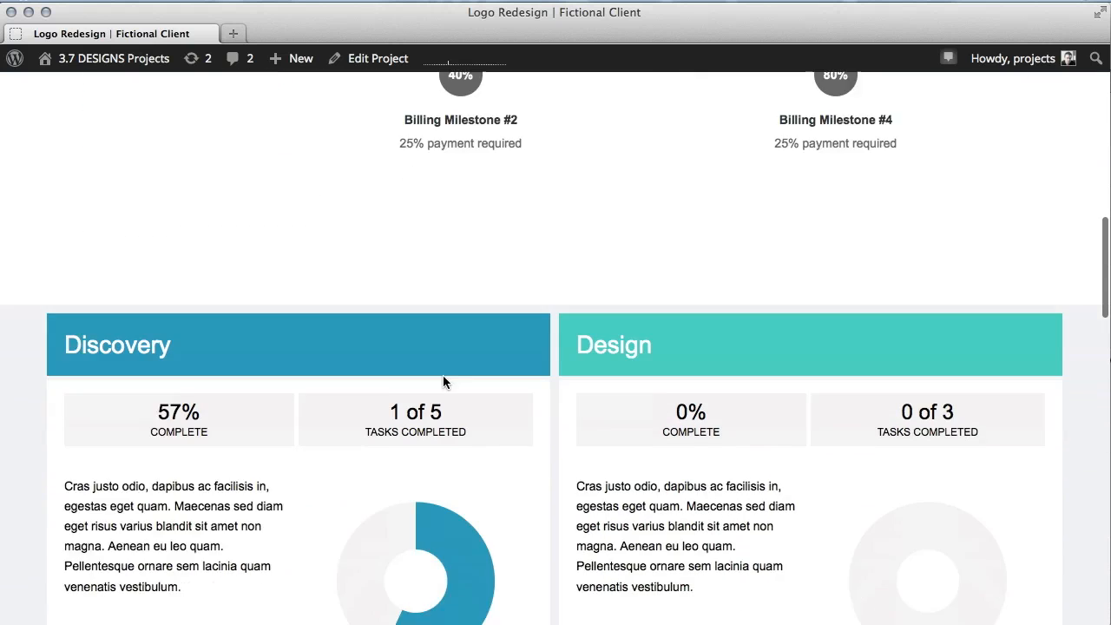
pyautogui.scroll(-3, 504, 308)
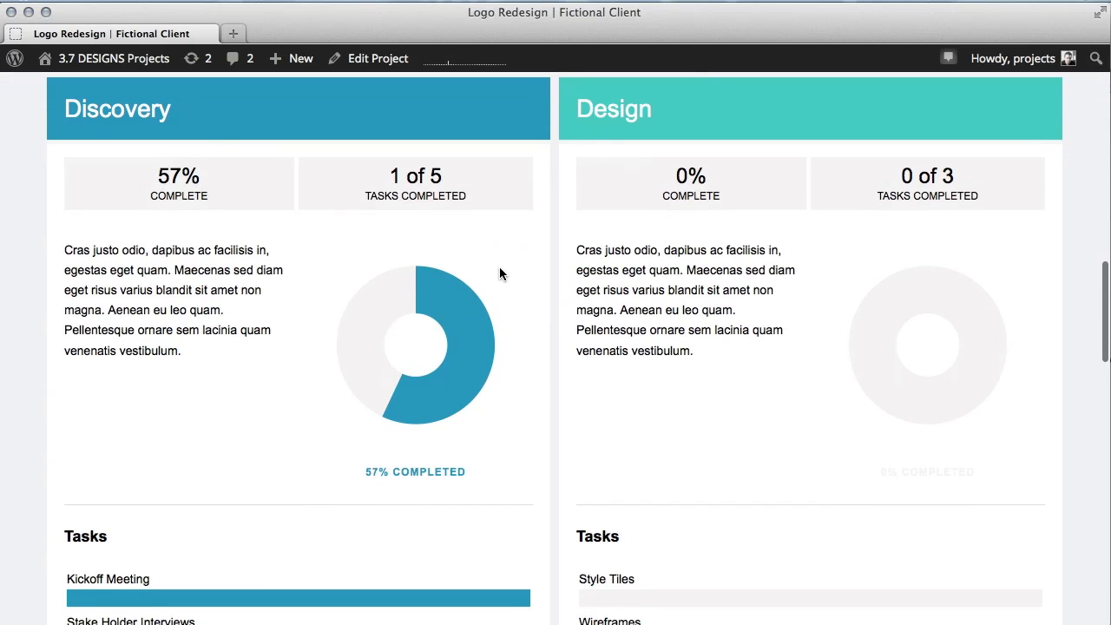
pyautogui.scroll(-5, 500, 266)
pyautogui.scroll(5, 318, 168)
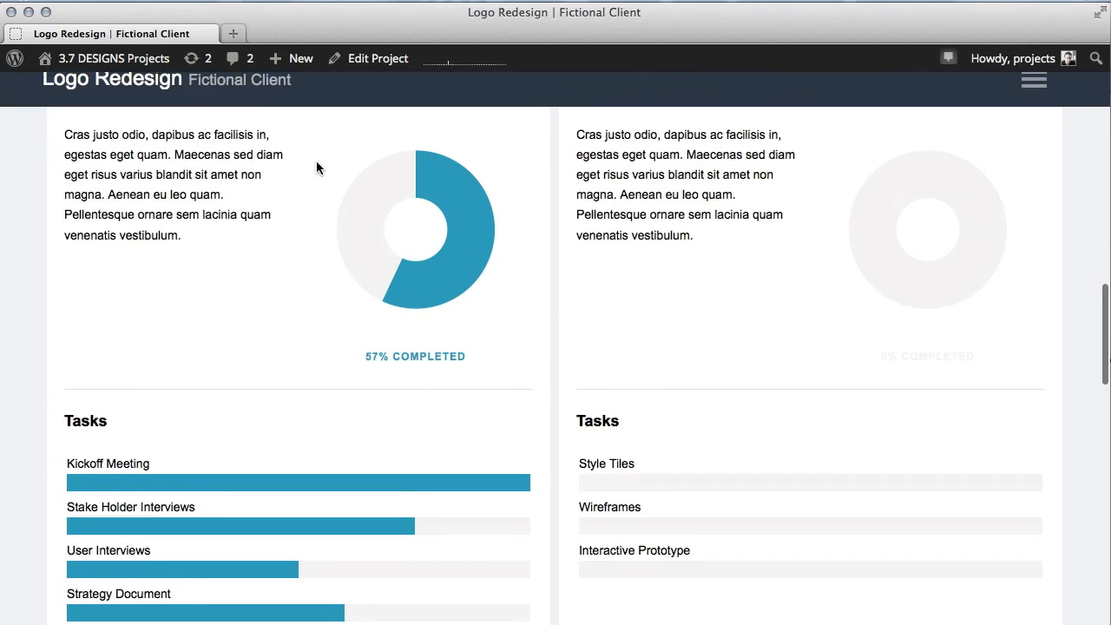
pyautogui.scroll(-10, 243, 230)
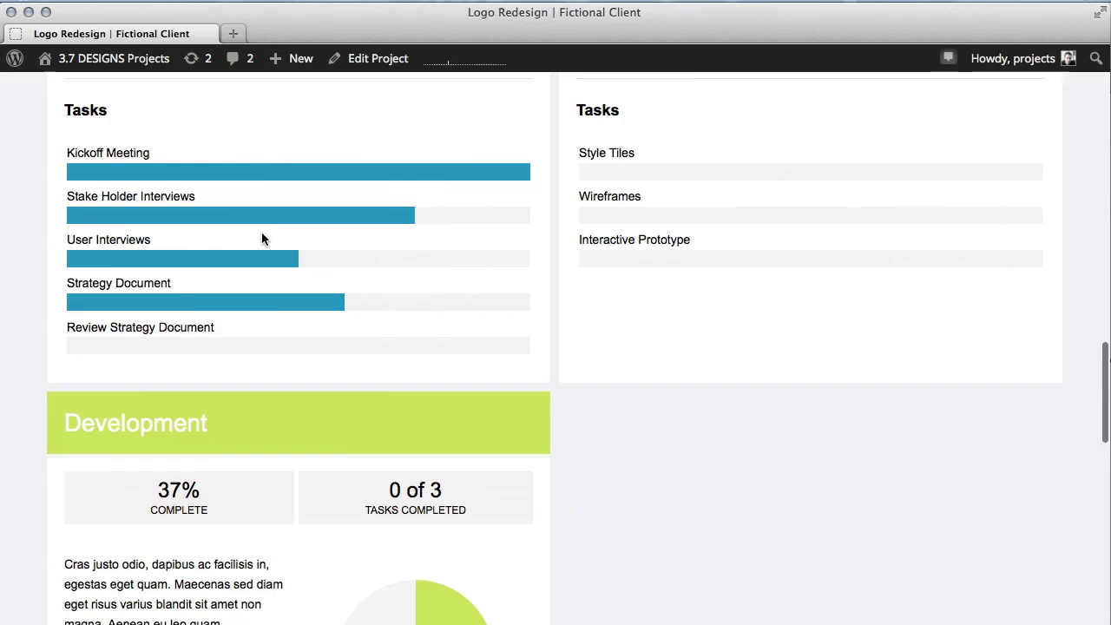
pyautogui.scroll(-8, 316, 304)
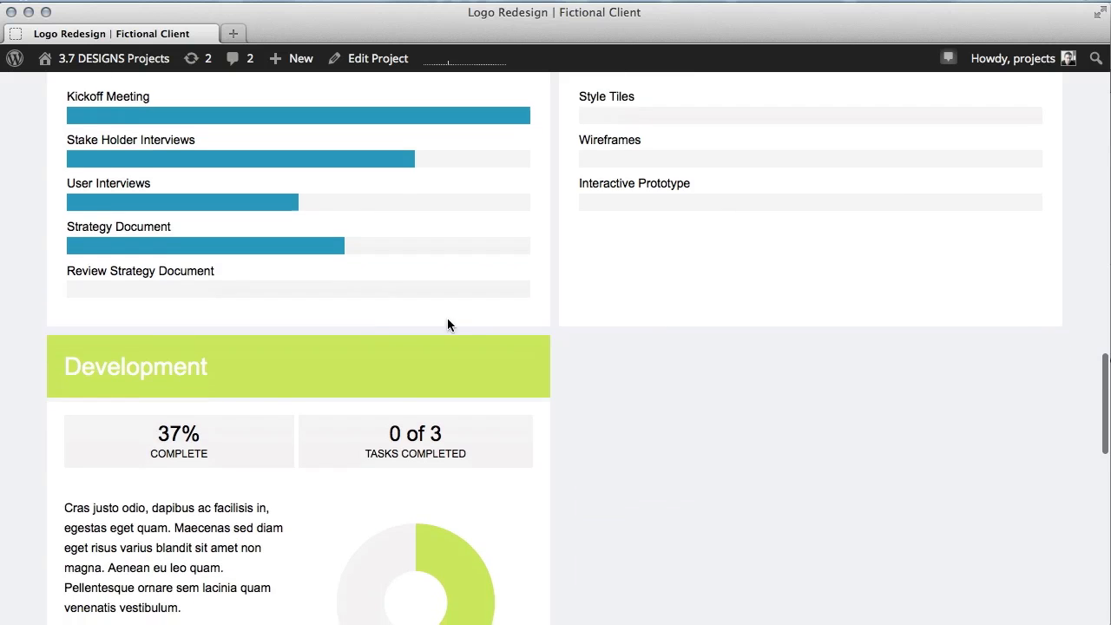
pyautogui.scroll(-5, 191, 351)
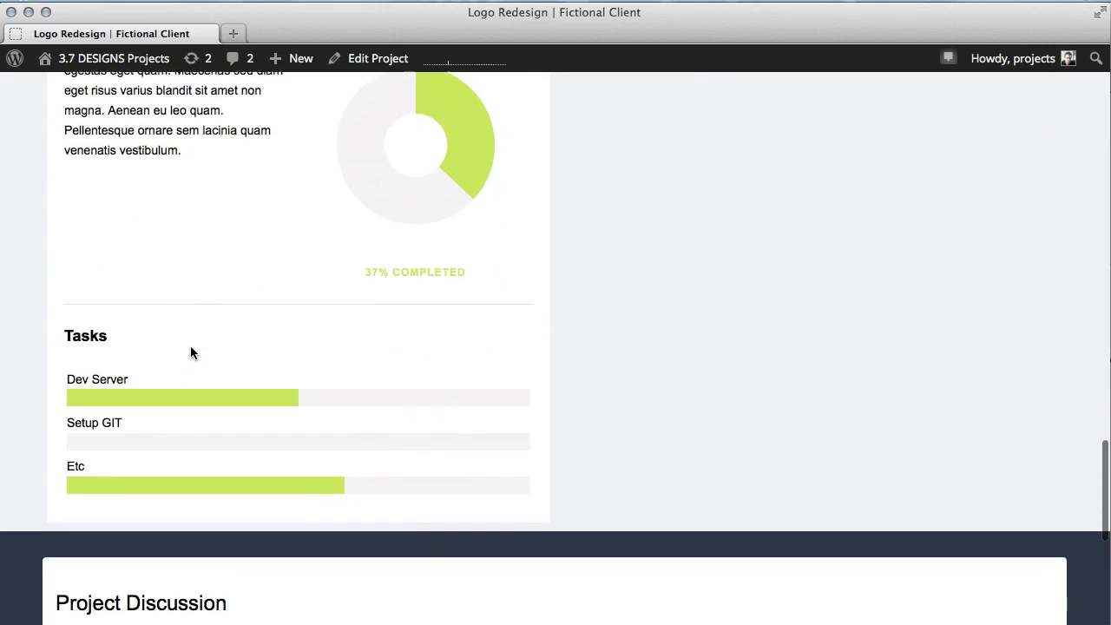
# Review the published project page from the Development tasks back up to the description and documents.
pyautogui.scroll(8, 299, 367)
pyautogui.scroll(15, 298, 366)
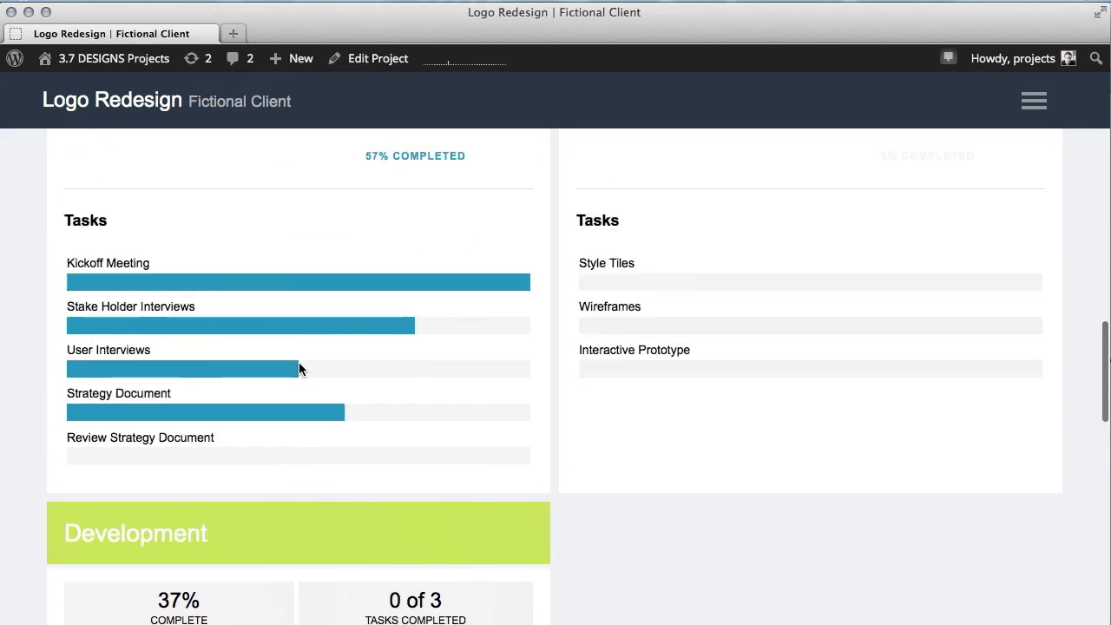
pyautogui.scroll(20, 298, 368)
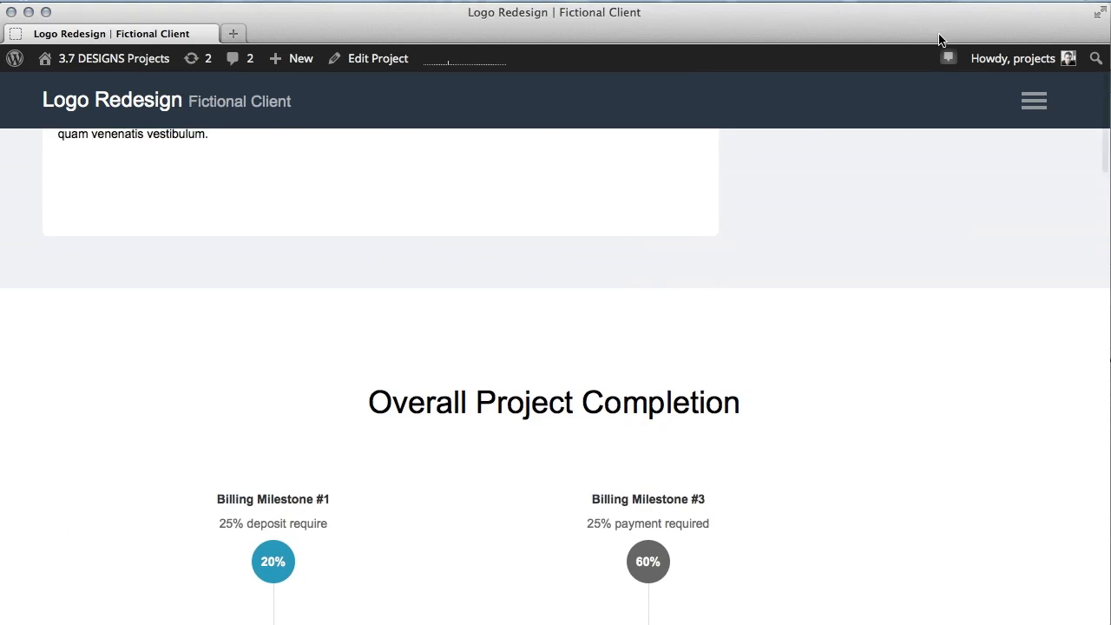
pyautogui.scroll(3, 946, 92)
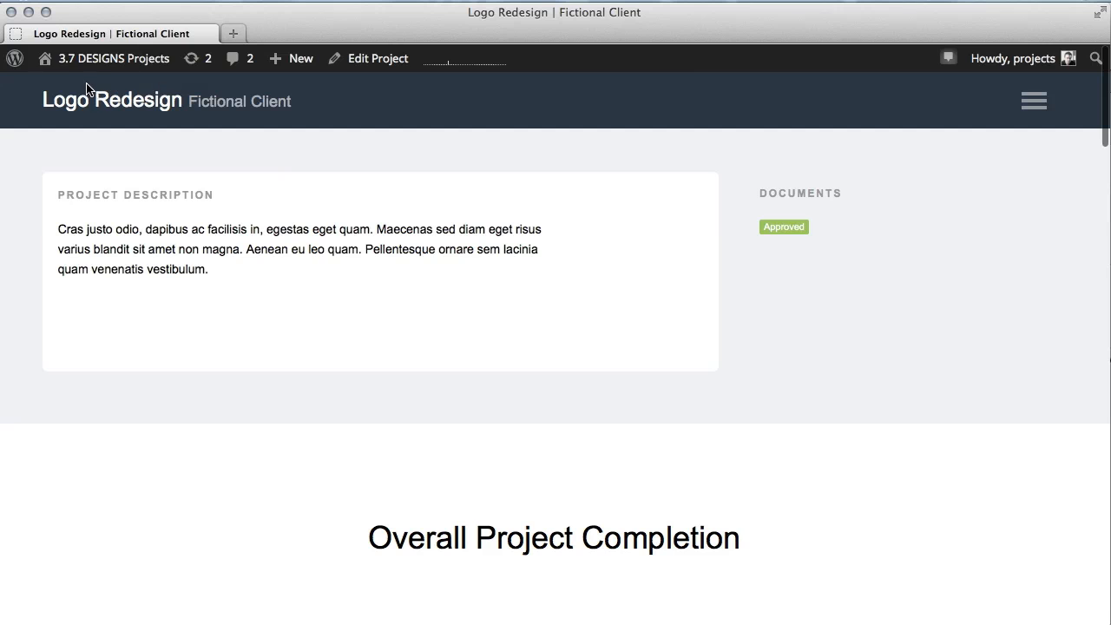
pyautogui.scroll(-2, 905, 164)
pyautogui.scroll(-10, 905, 178)
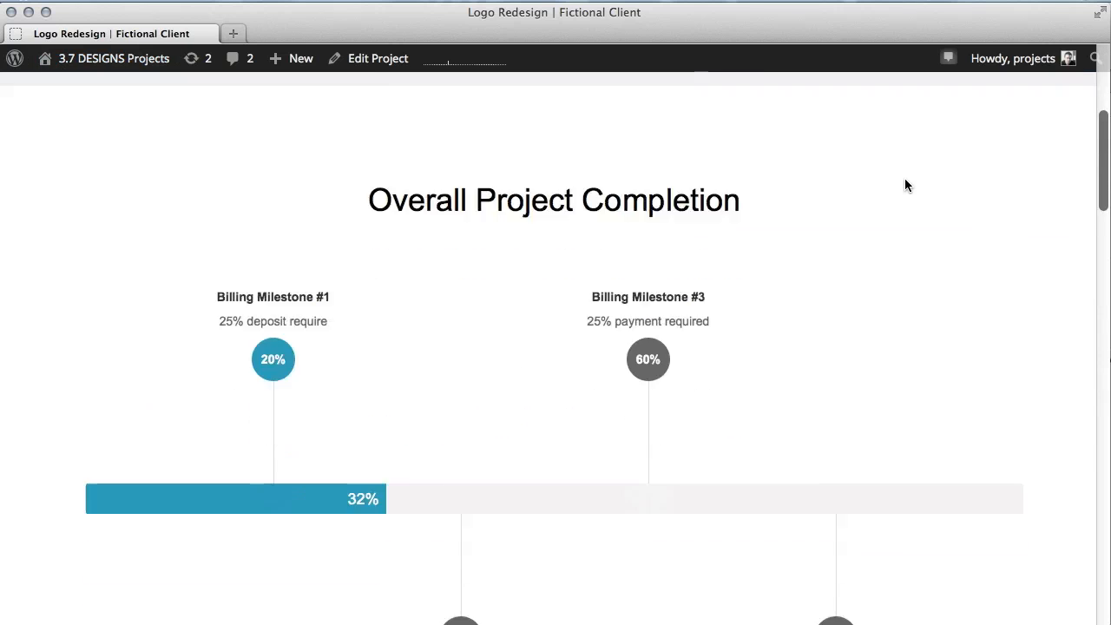
pyautogui.scroll(11, 905, 181)
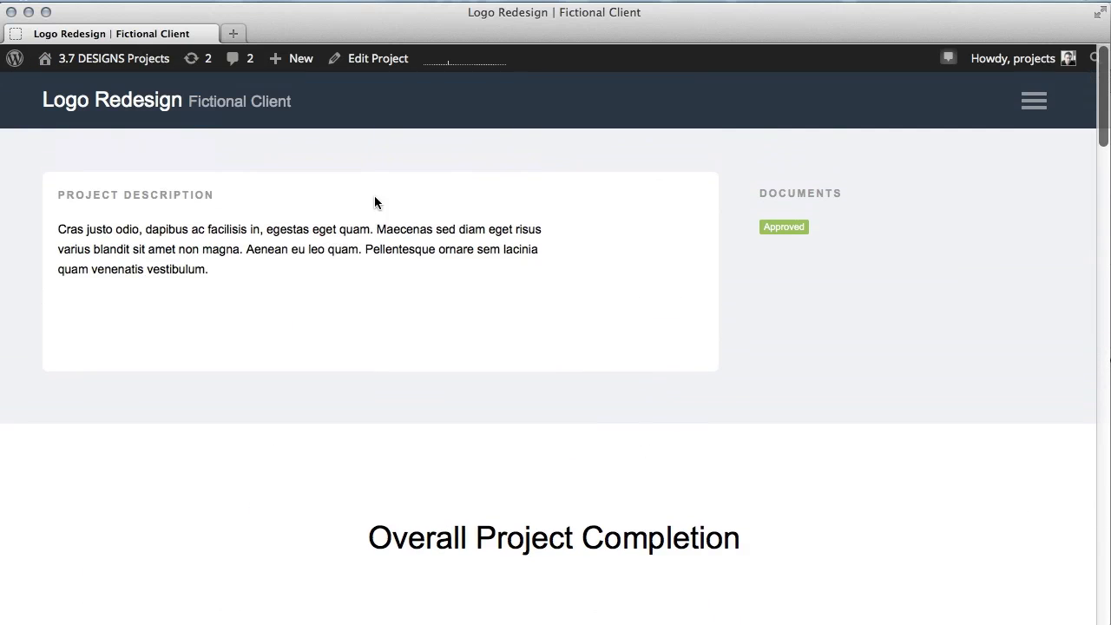
pyautogui.scroll(-8, 743, 301)
pyautogui.scroll(8, 544, 370)
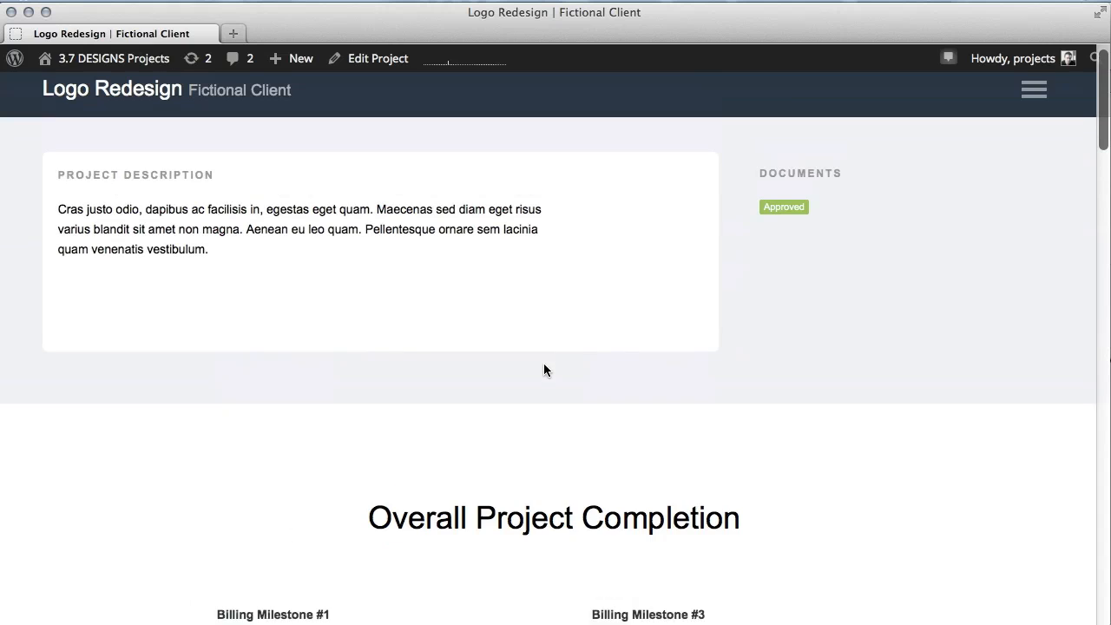
# Open the admin Projects list and copy the Logo Redesign project's shortcode.
pyautogui.moveTo(110, 55)
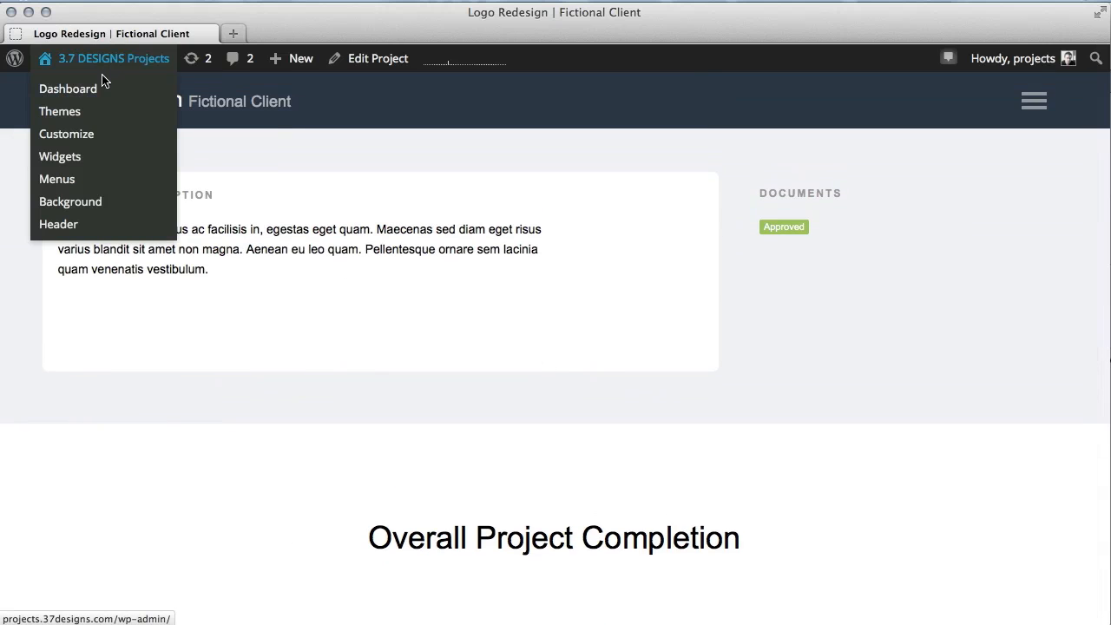
pyautogui.click(95, 88)
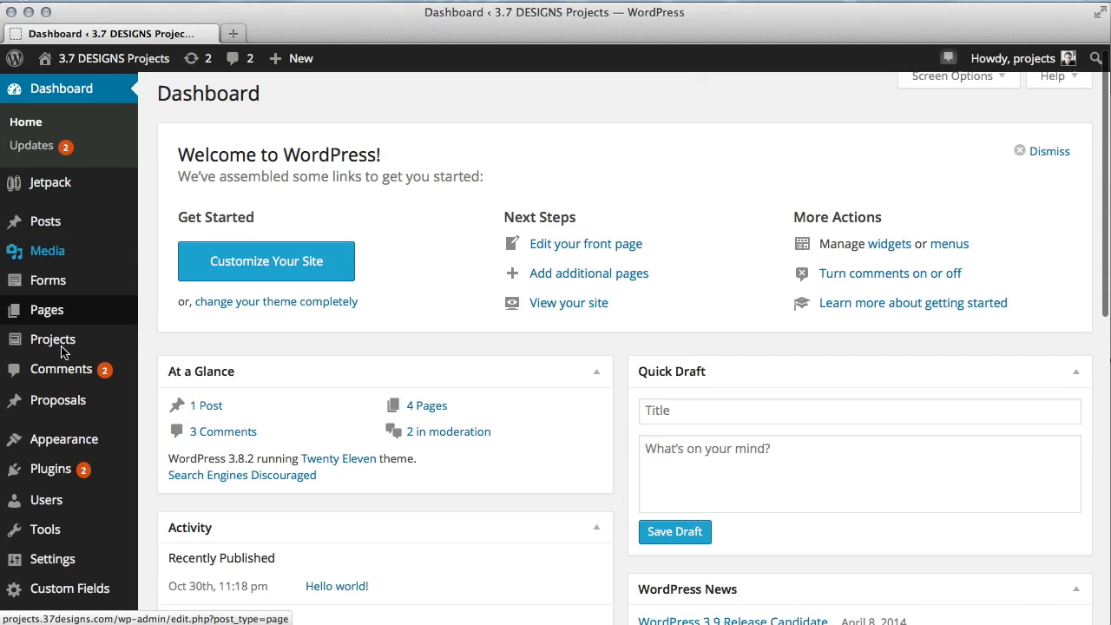
pyautogui.scroll(-1, 61, 339)
pyautogui.click(61, 297)
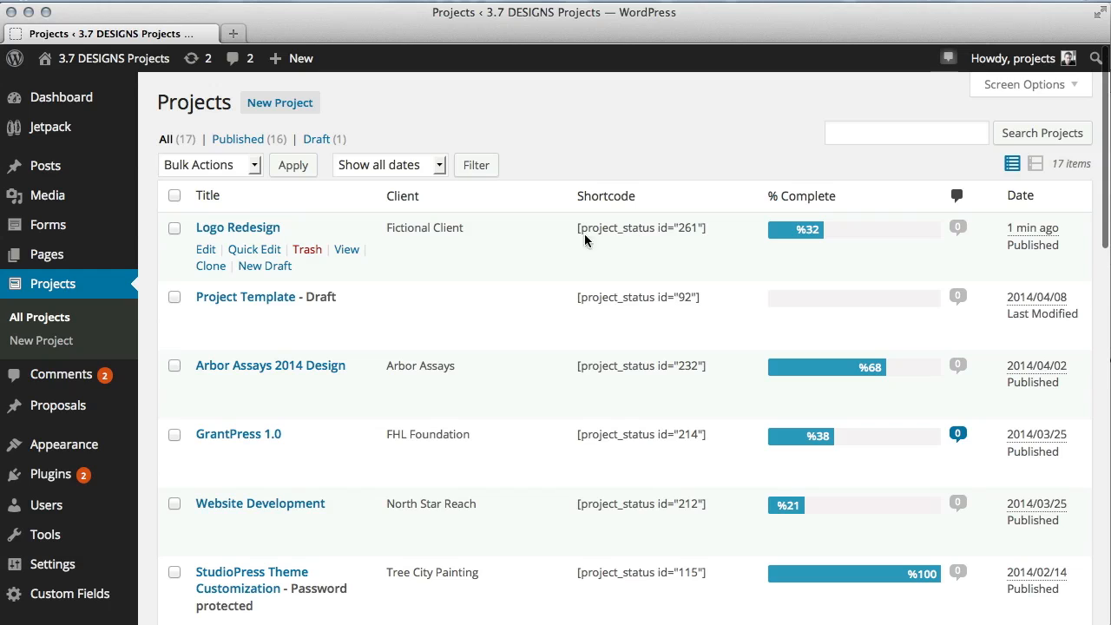
pyautogui.moveTo(707, 233); pyautogui.dragTo(590, 232)
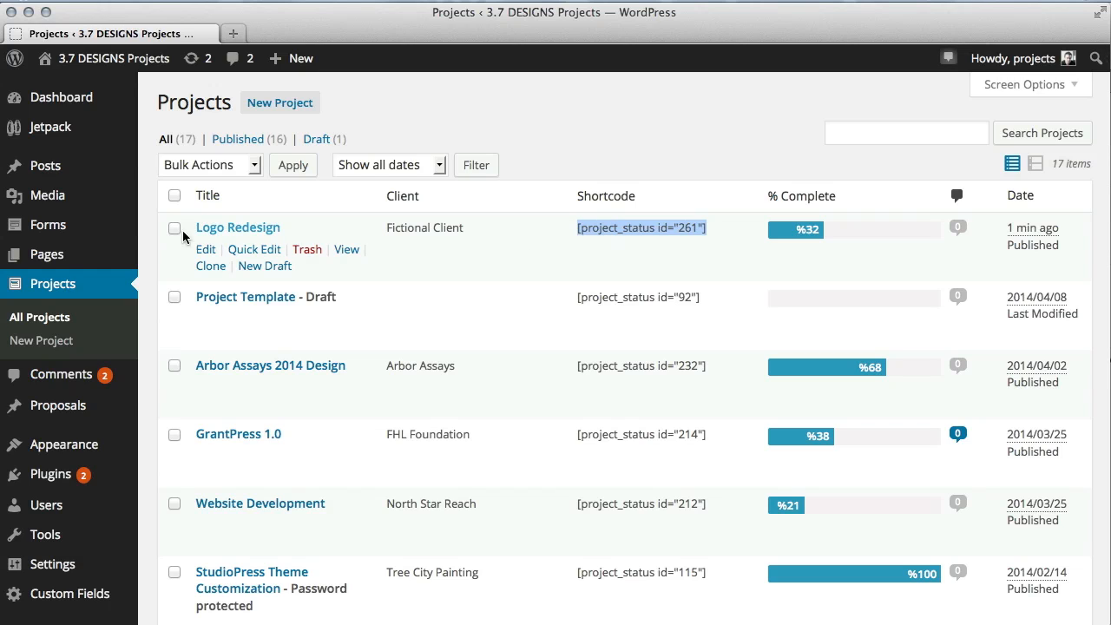
# Add a new page titled Fictional Client Redesign.
pyautogui.moveTo(70, 254)
pyautogui.click(174, 281)
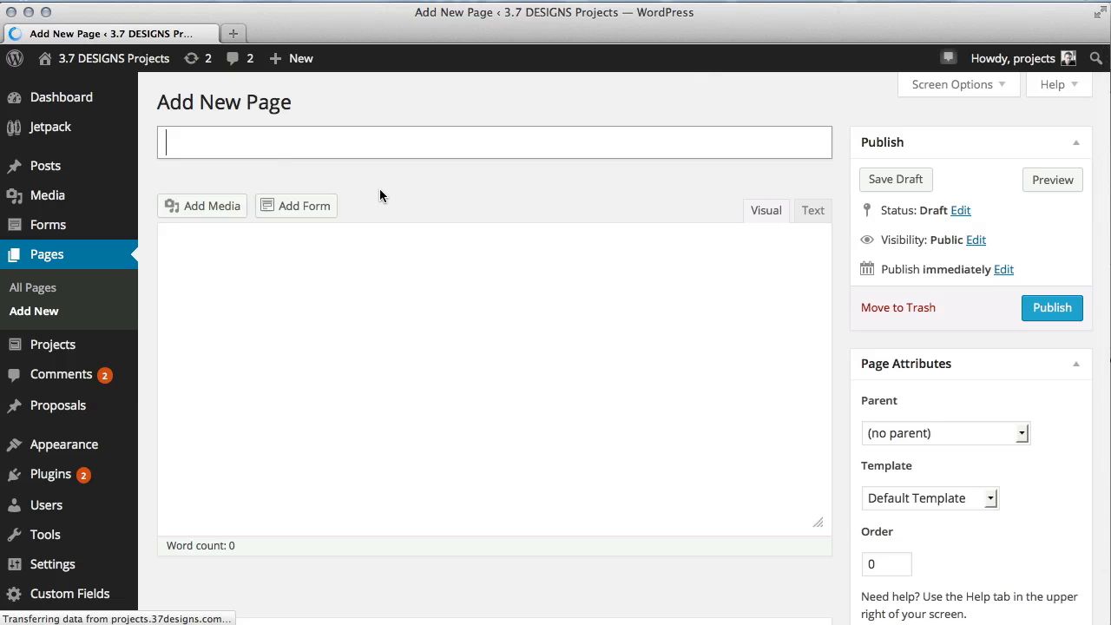
pyautogui.write('Fictional')
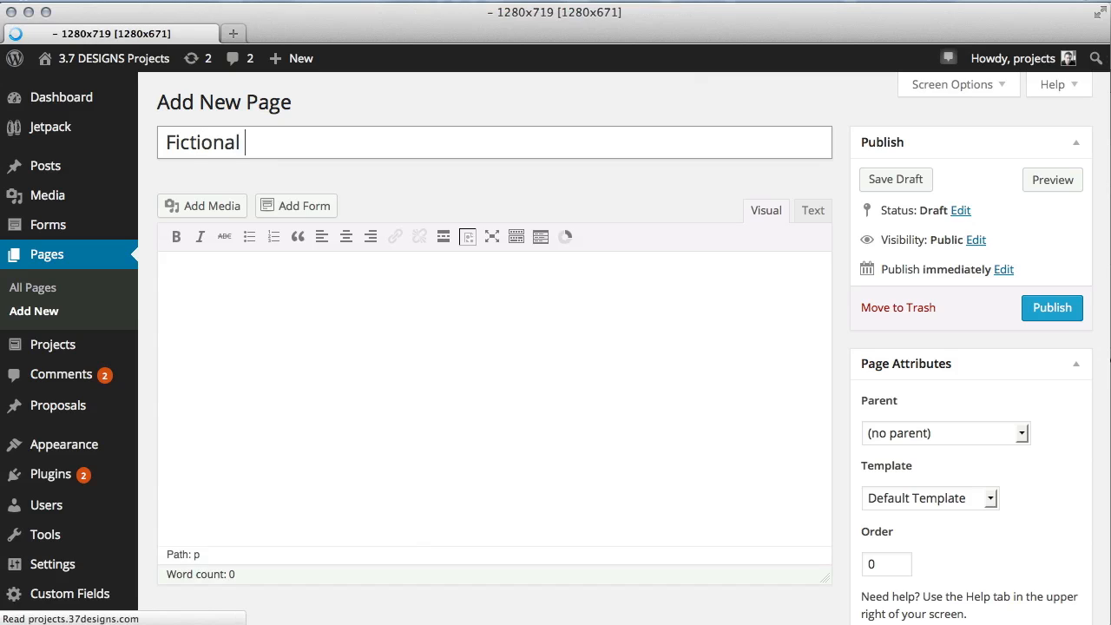
pyautogui.write(' Client Redesign')
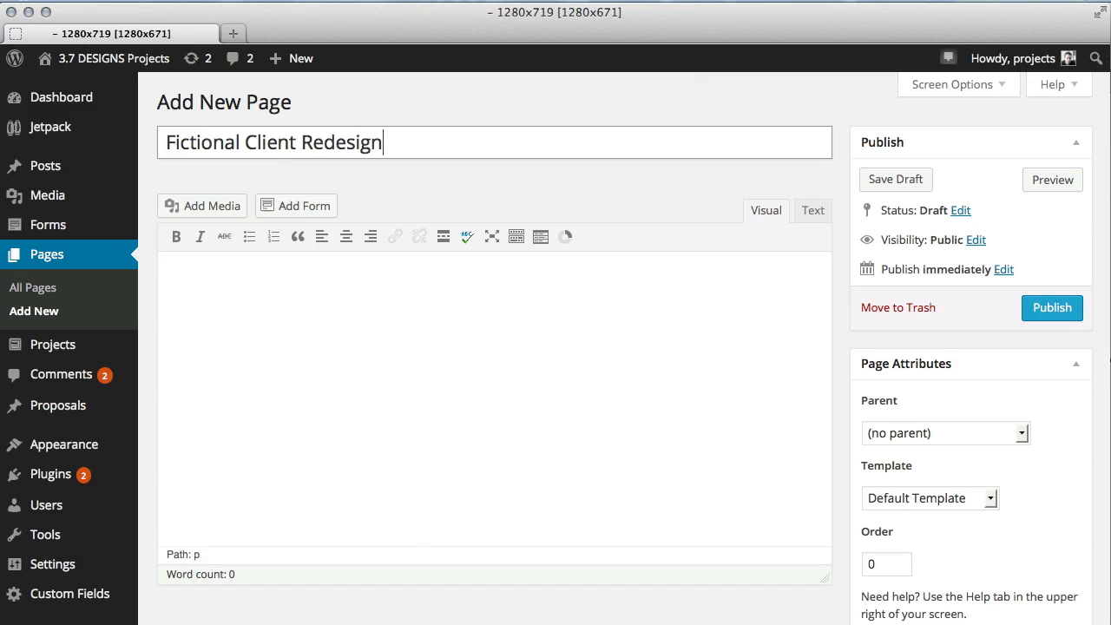
# Paste the copied shortcode into the page body and start a new line.
pyautogui.click(524, 299)
pyautogui.write('[project_status id="261"]')
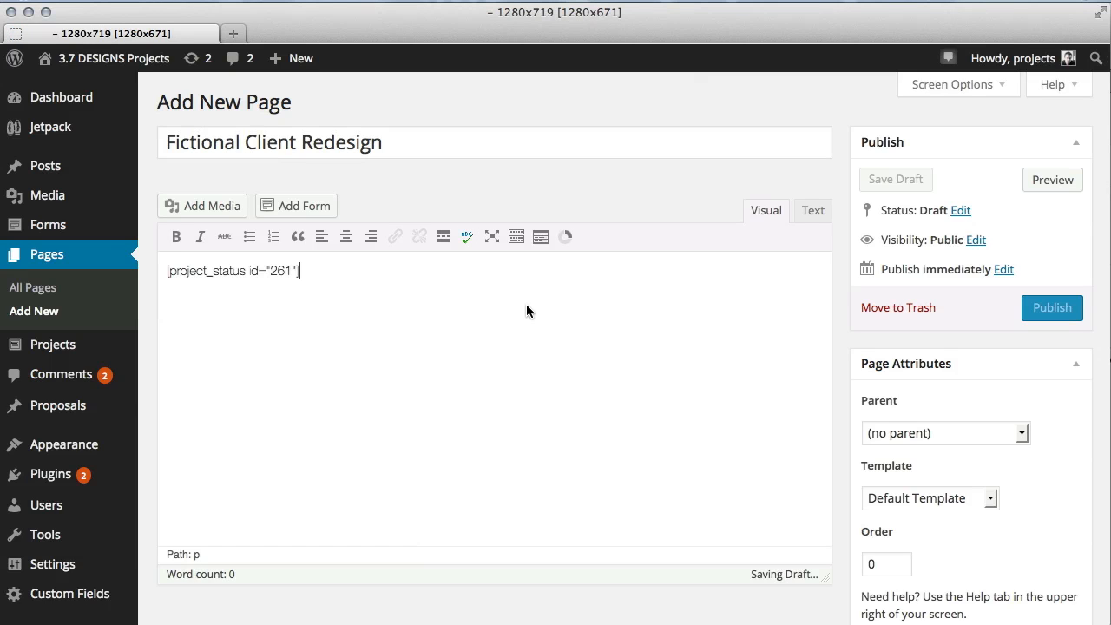
pyautogui.press('Return')
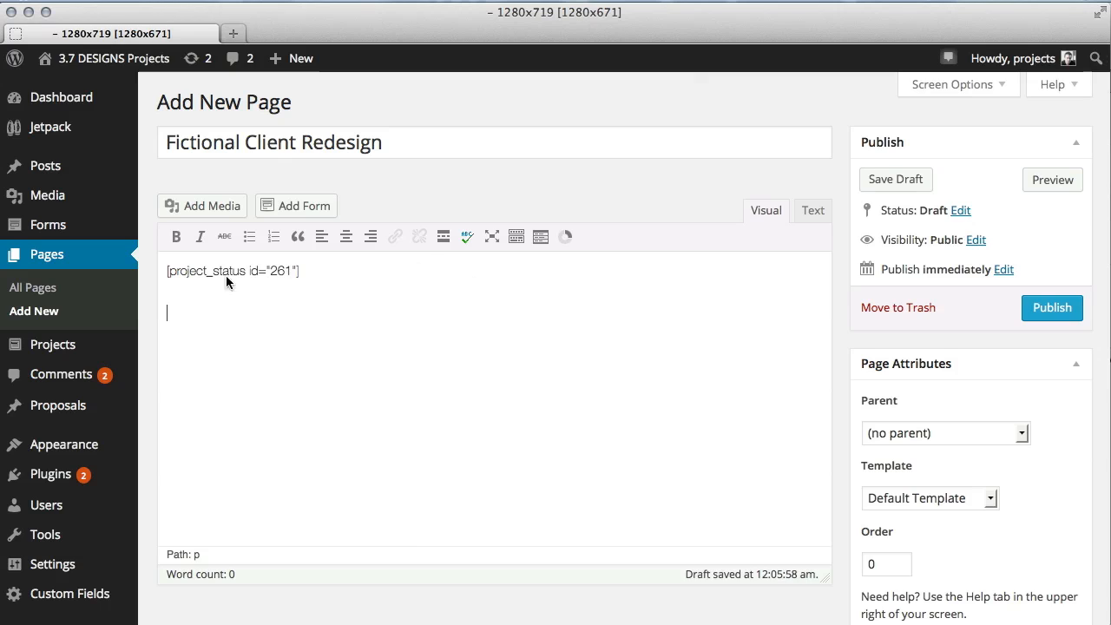
# Insert a project status shortcode for project ID 261 on the new line.
pyautogui.click(556, 238)
pyautogui.write('261')
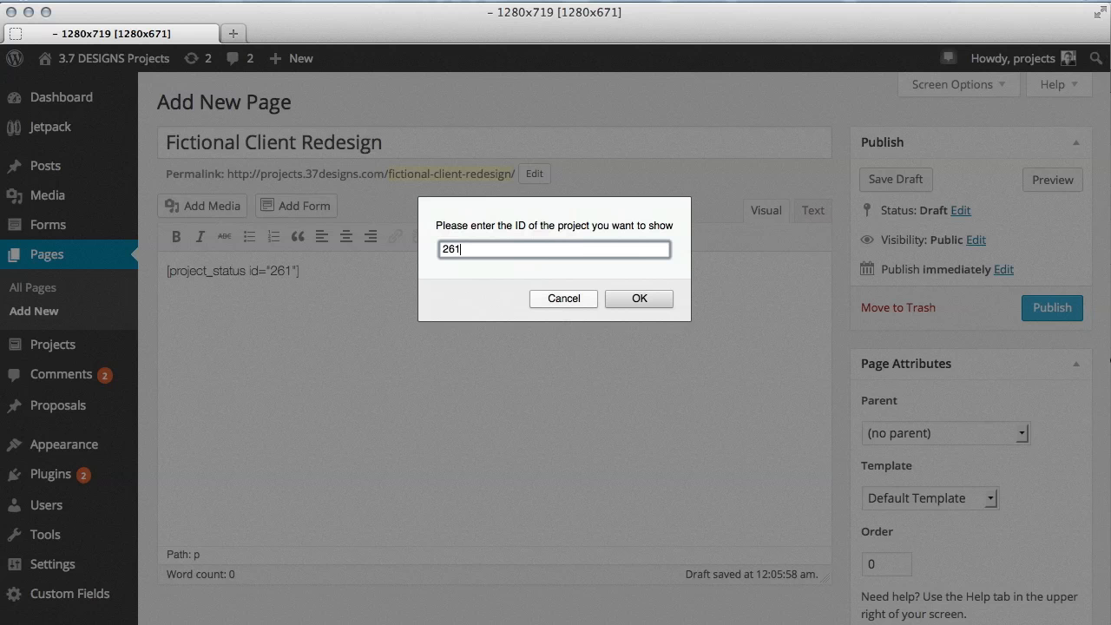
pyautogui.press('Return')
# Replace the pasted first-line shortcode with a project list shortcode.
pyautogui.moveTo(353, 270); pyautogui.dragTo(160, 258)
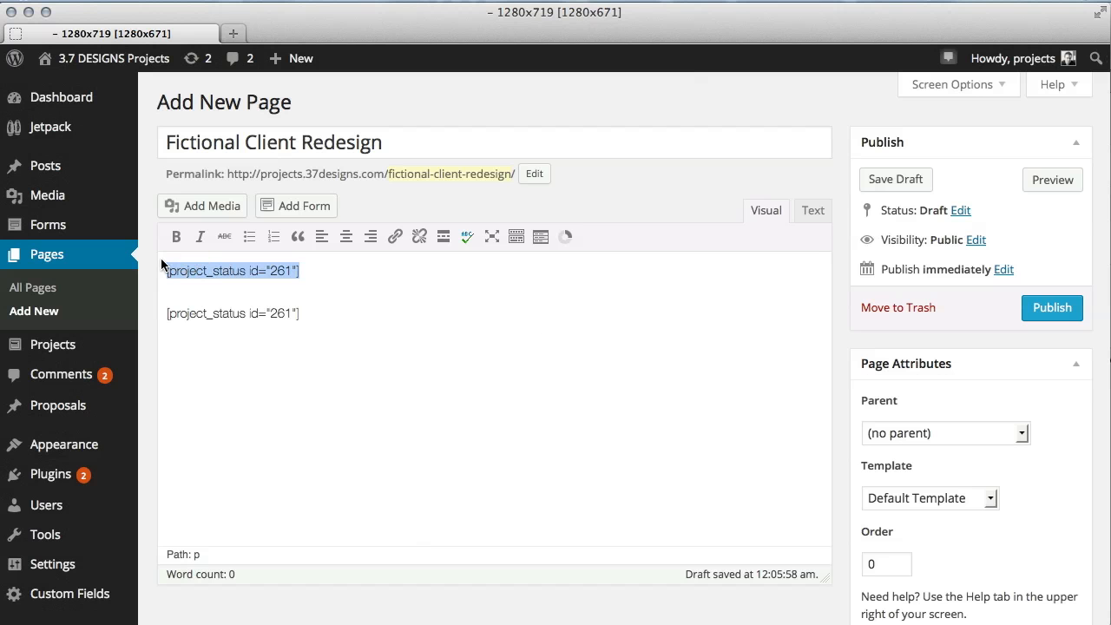
pyautogui.press('BackSpace')
pyautogui.click(538, 243)
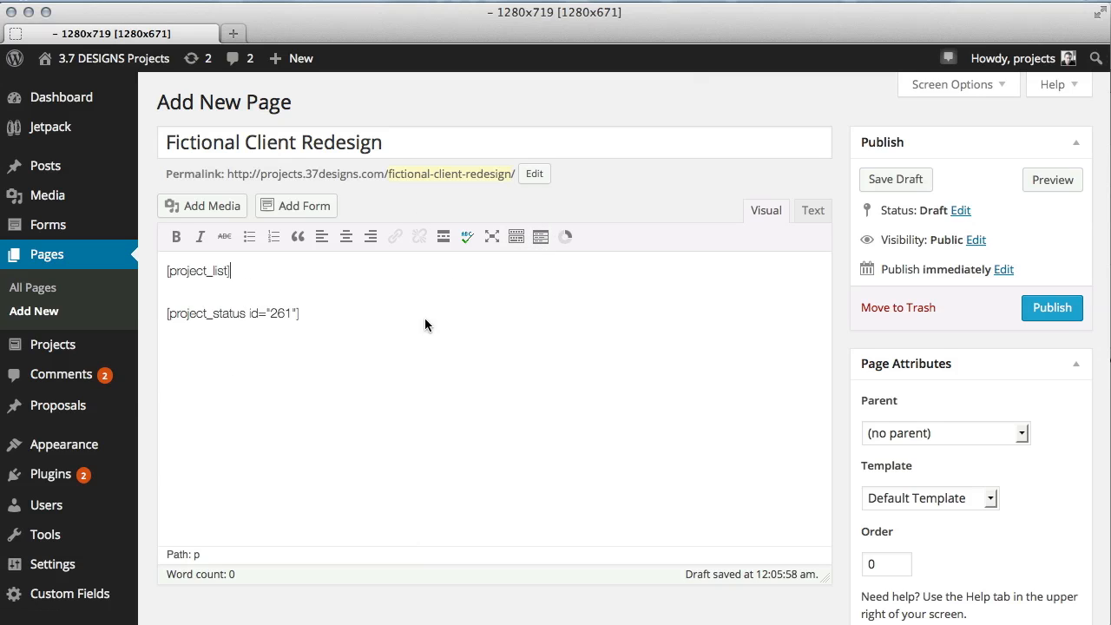
# Publish the page and open the live page in a new tab.
pyautogui.click(1041, 311)
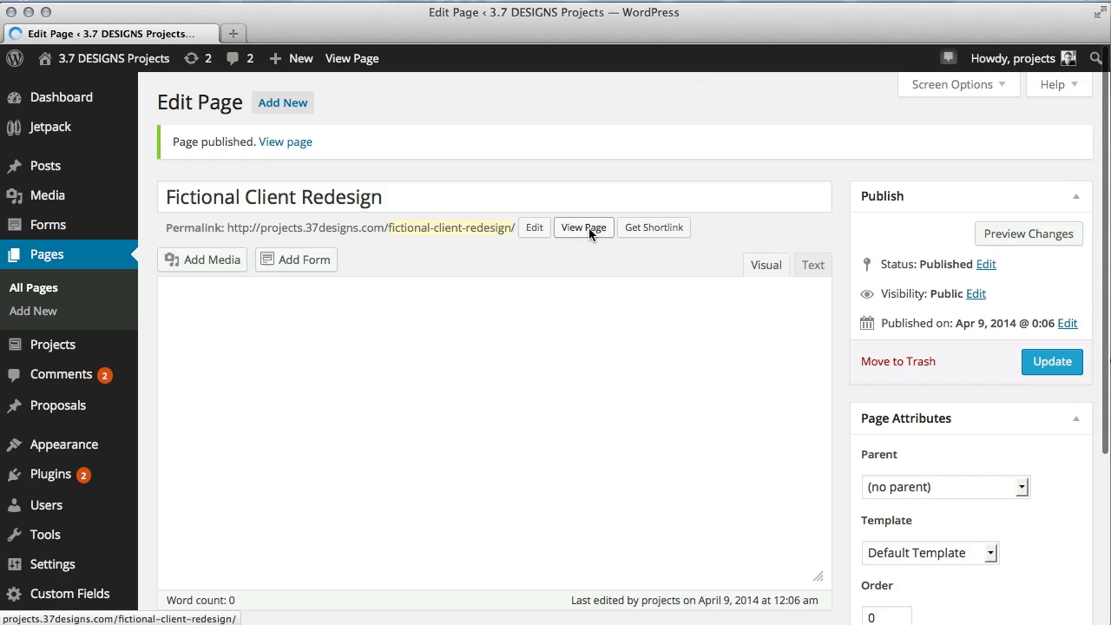
pyautogui.rightClick(590, 228)
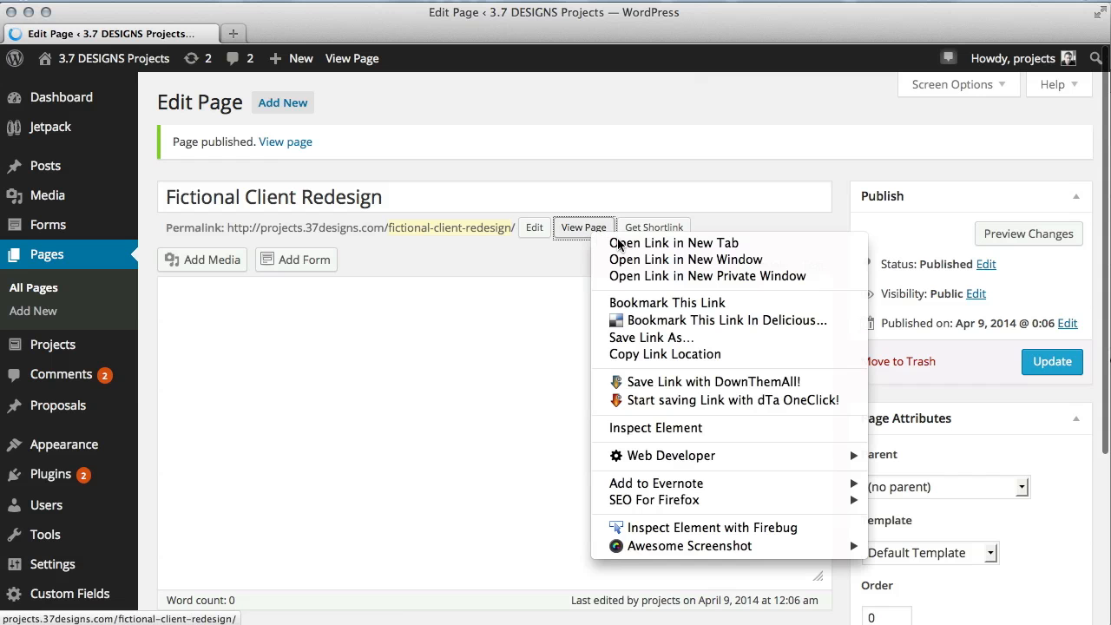
pyautogui.click(621, 243)
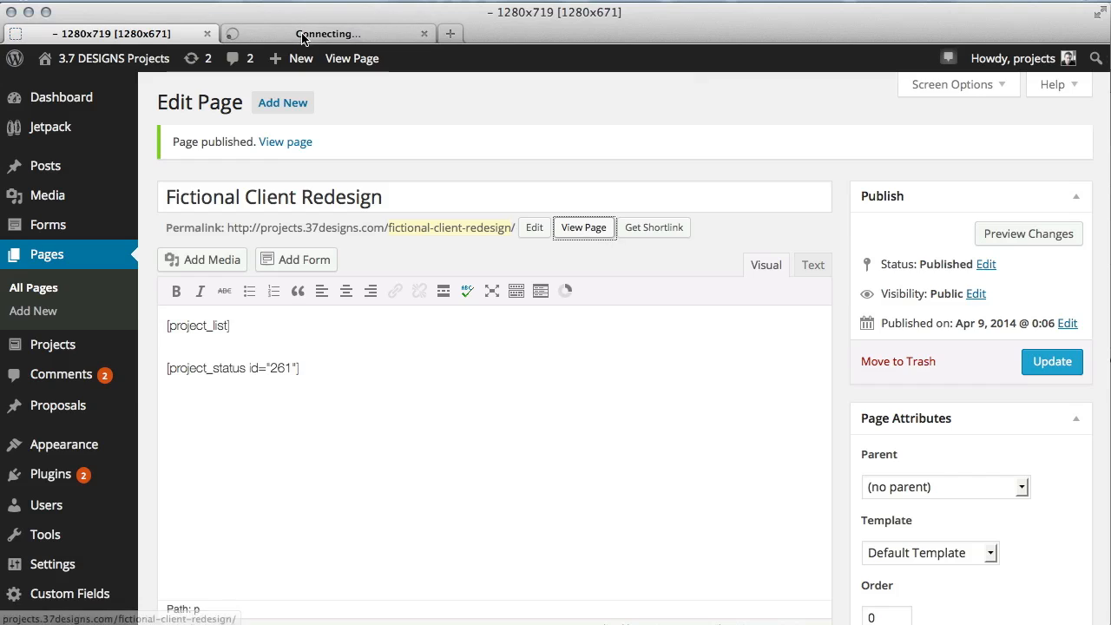
pyautogui.click(302, 35)
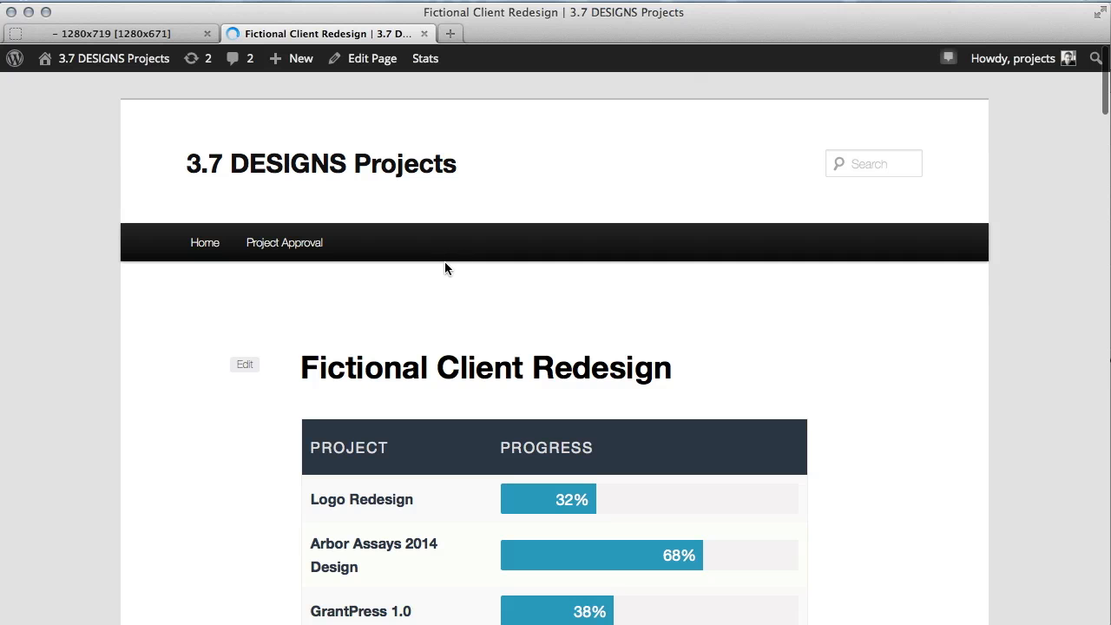
# Review the live page's project list, billing milestones and phase tasks, checking the editor tab in between.
pyautogui.scroll(-7, 454, 300)
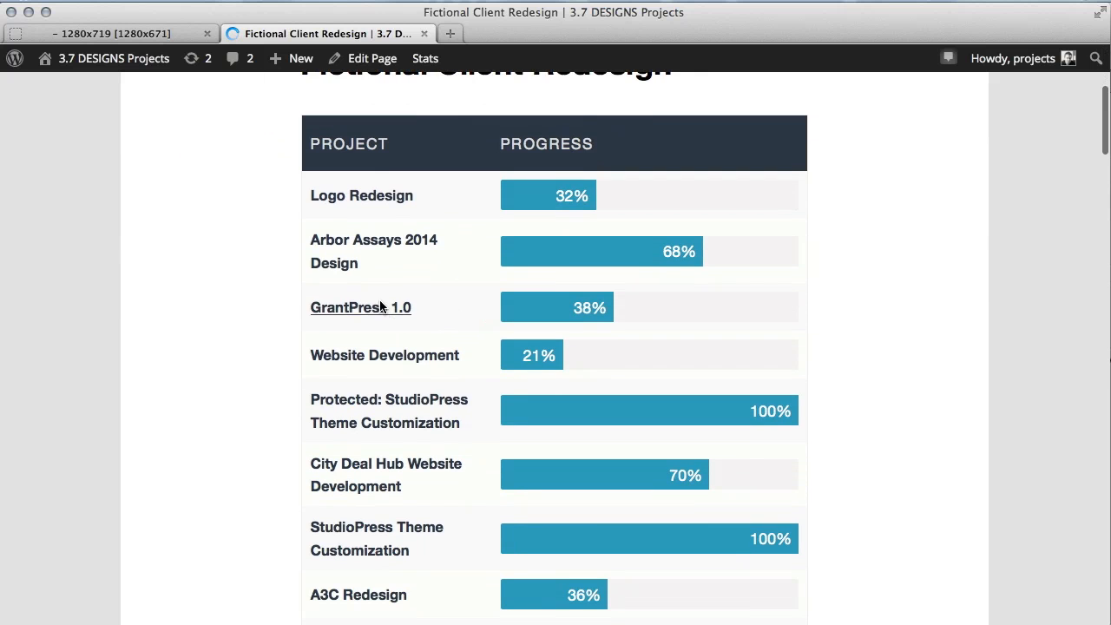
pyautogui.scroll(-3, 369, 444)
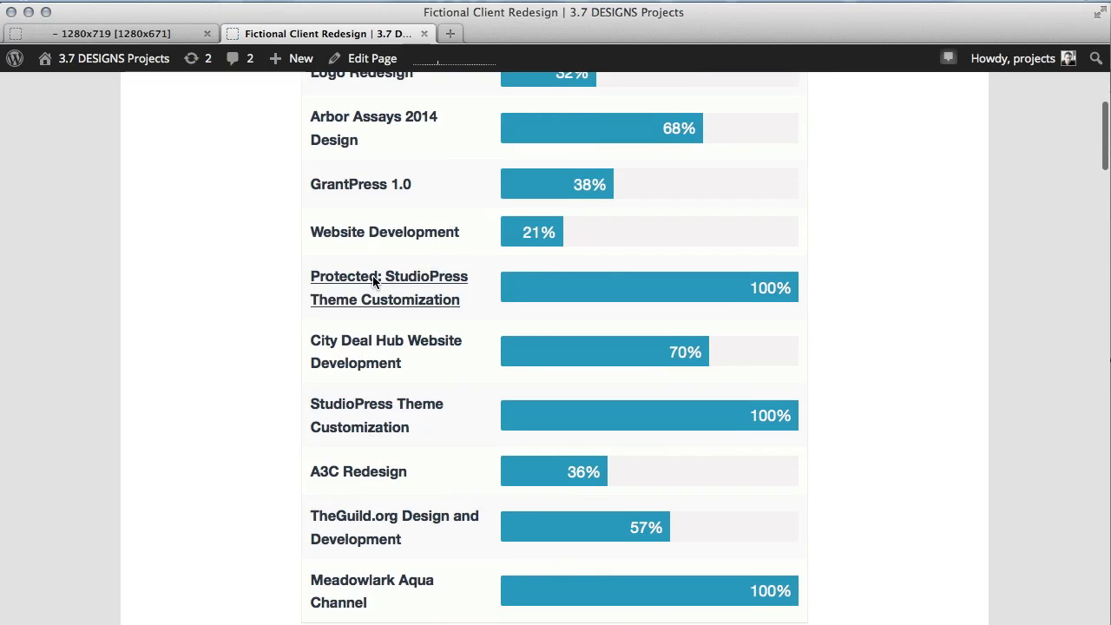
pyautogui.scroll(-8, 373, 275)
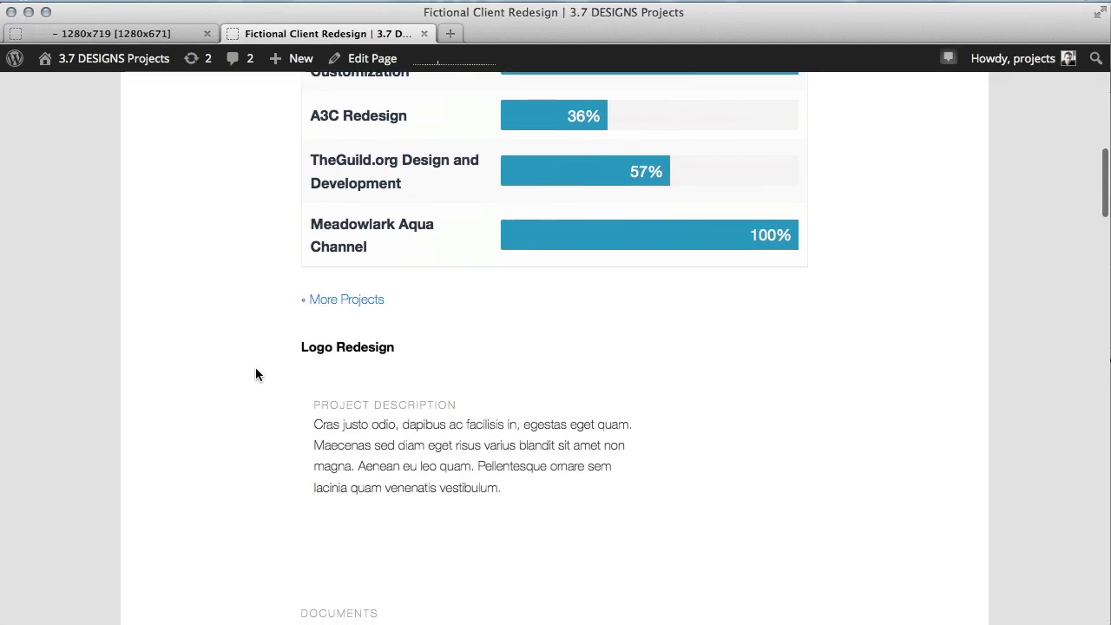
pyautogui.scroll(-12, 256, 374)
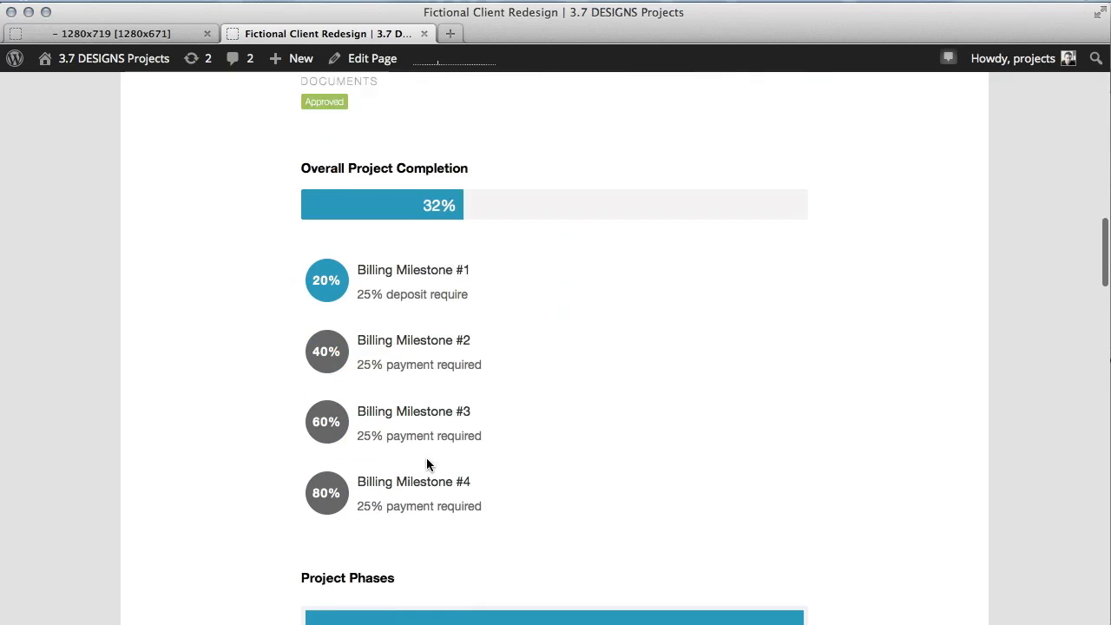
pyautogui.scroll(-20, 426, 464)
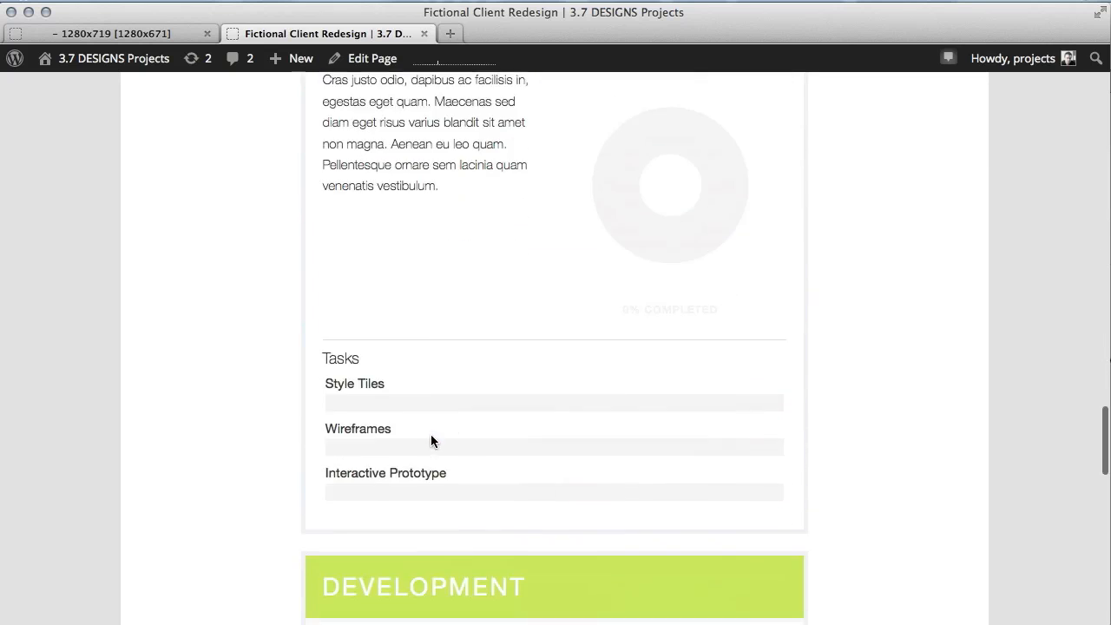
pyautogui.scroll(-8, 429, 434)
pyautogui.click(171, 31)
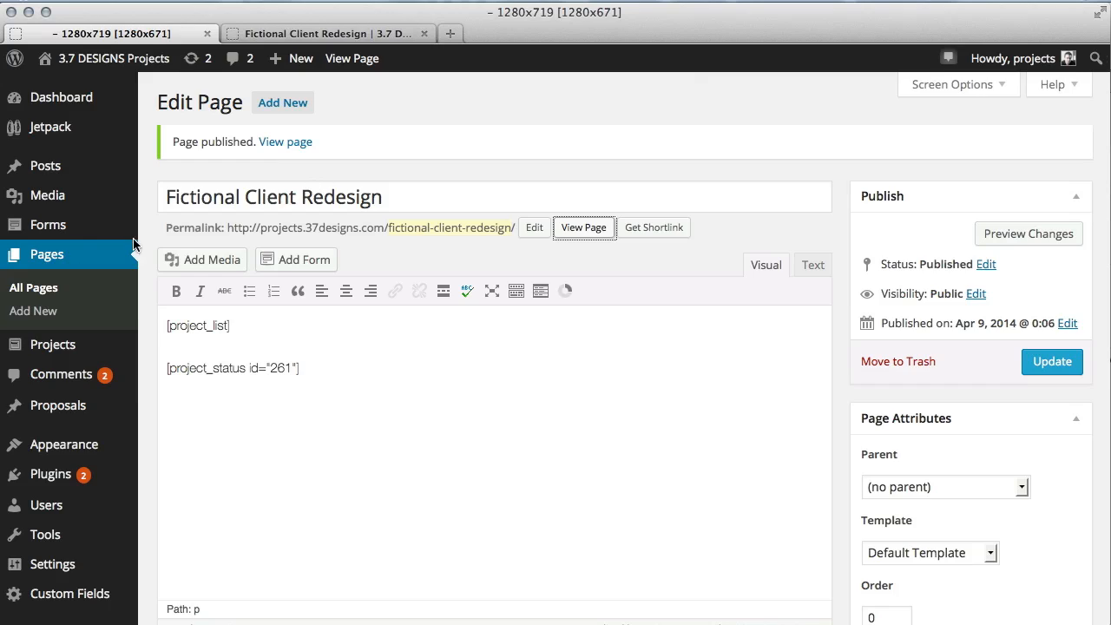
pyautogui.click(259, 31)
pyautogui.scroll(20, 677, 427)
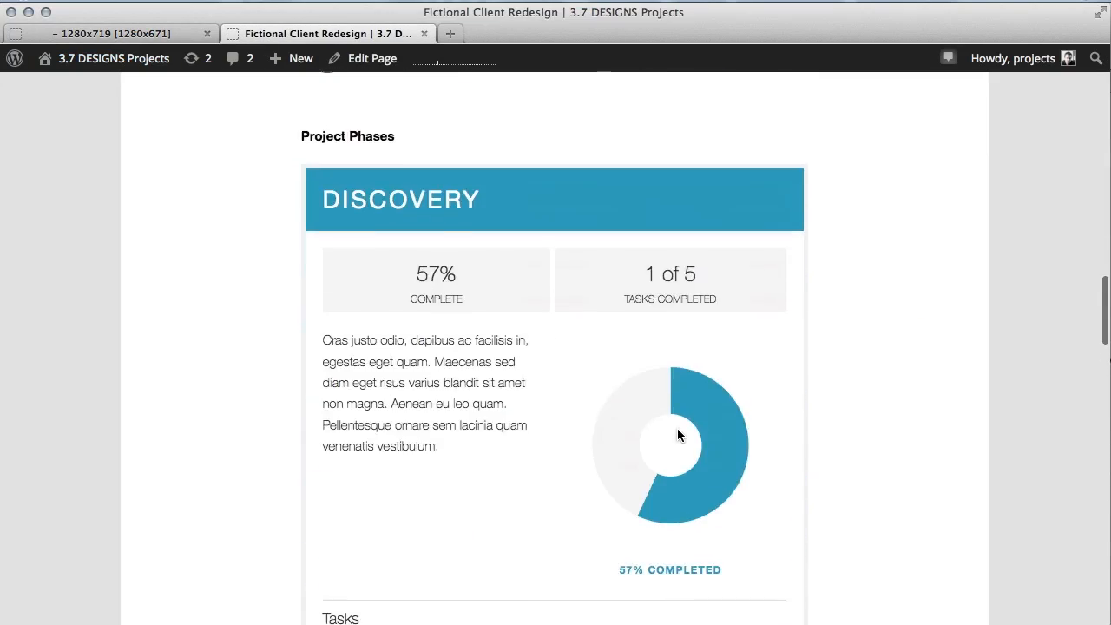
pyautogui.scroll(20, 677, 427)
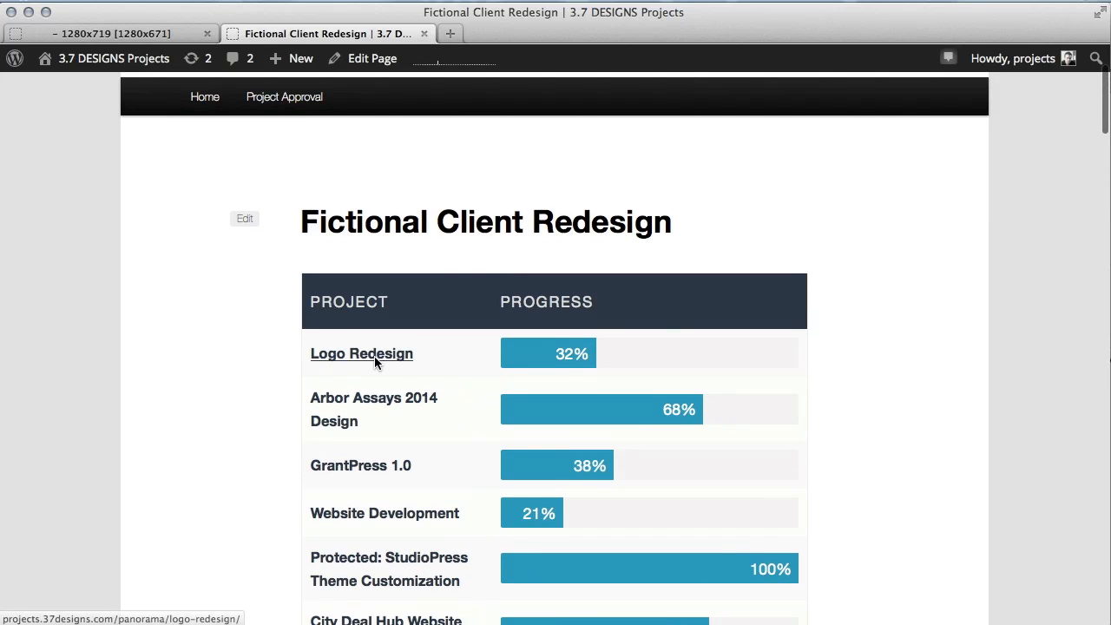
# Open Logo Redesign from the project list and preview its page in a narrow and then a wide browser window.
pyautogui.click(375, 357)
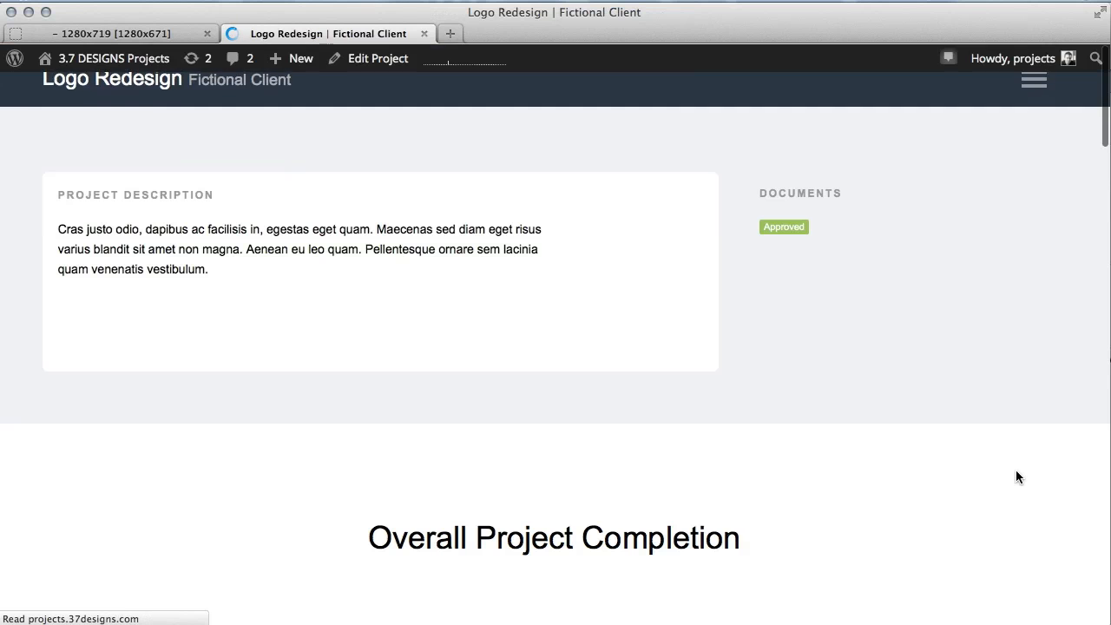
pyautogui.scroll(-1, 985, 461)
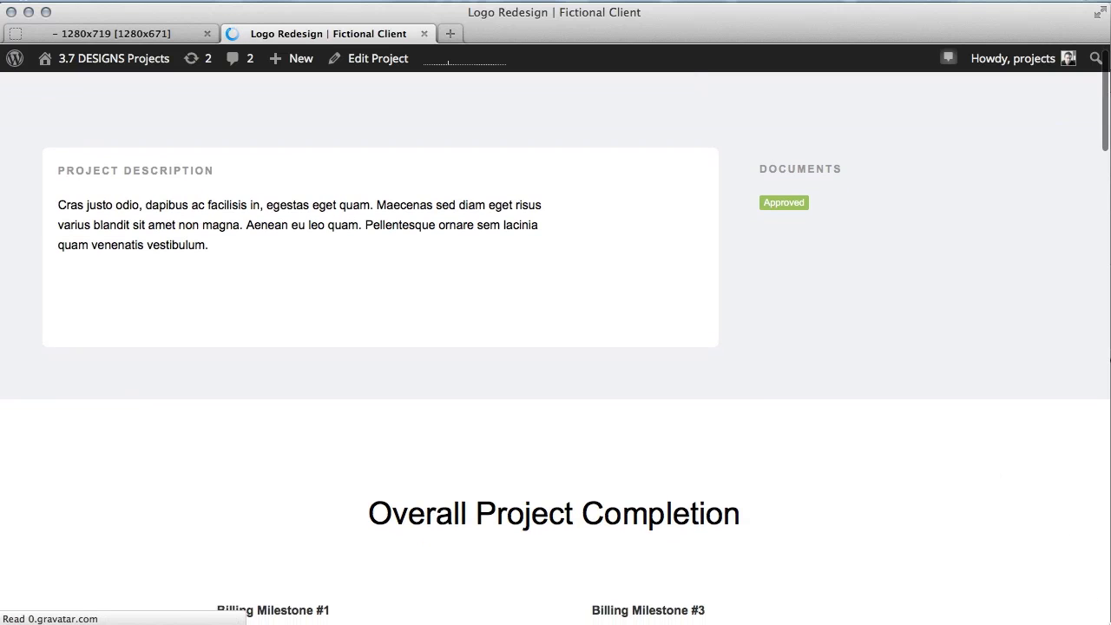
pyautogui.moveTo(1109, 623); pyautogui.dragTo(278, 605)
pyautogui.scroll(-10, 223, 537)
pyautogui.scroll(-10, 212, 458)
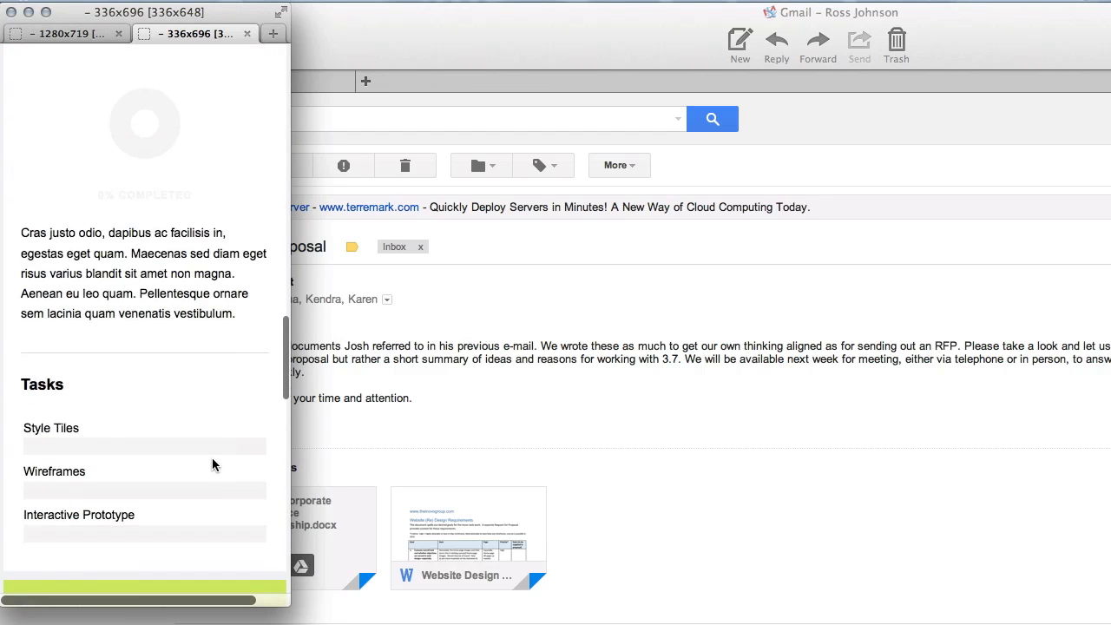
pyautogui.scroll(-10, 213, 464)
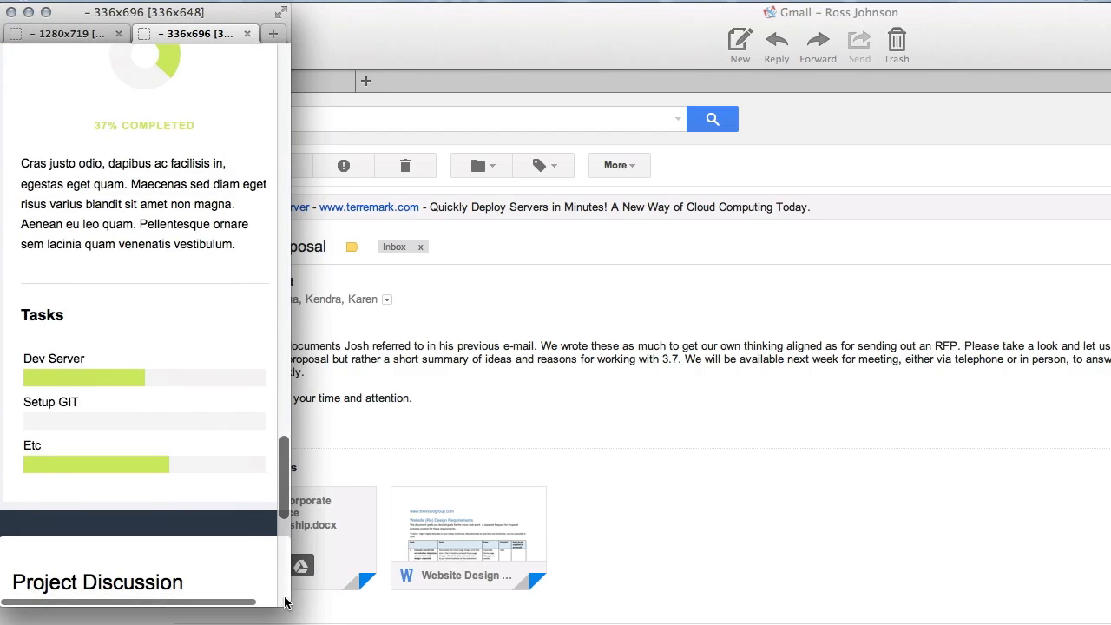
pyautogui.moveTo(284, 602); pyautogui.dragTo(1110, 604)
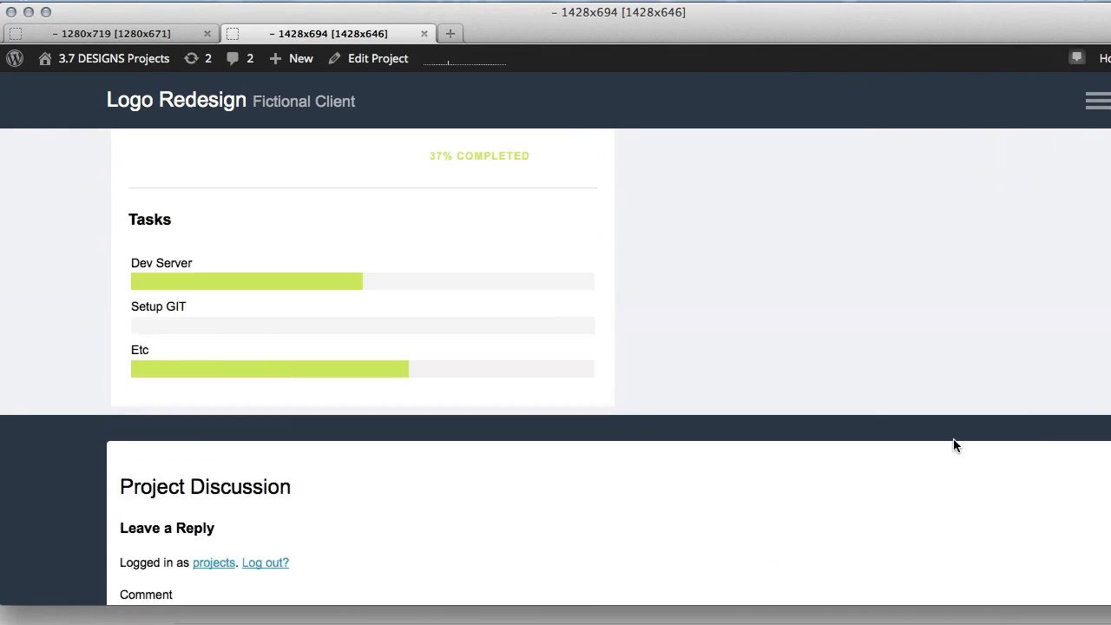
pyautogui.scroll(15, 953, 445)
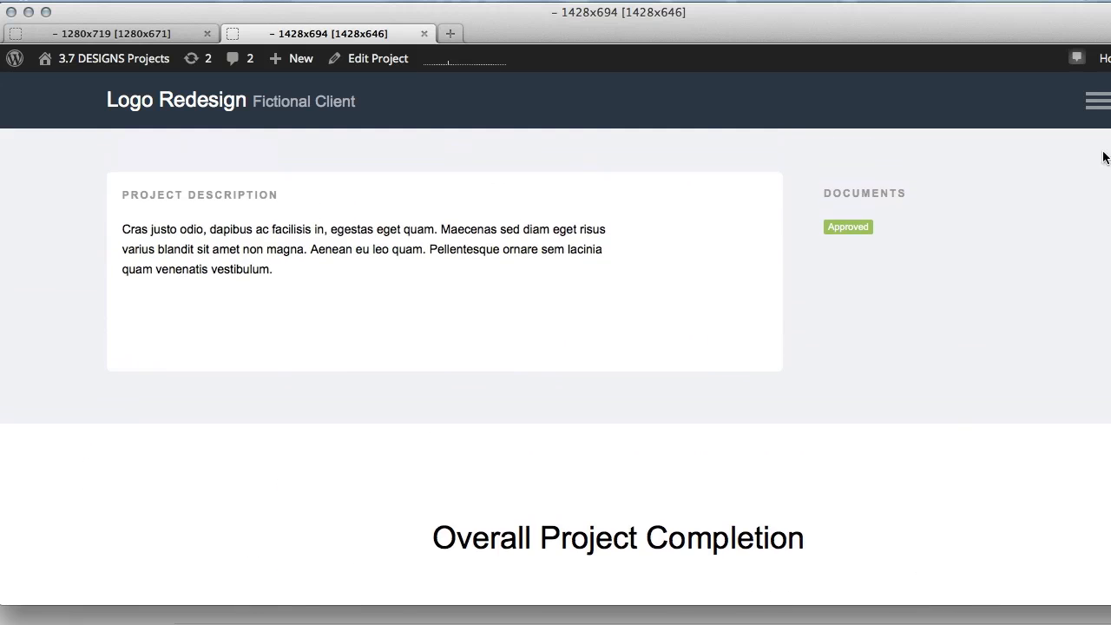